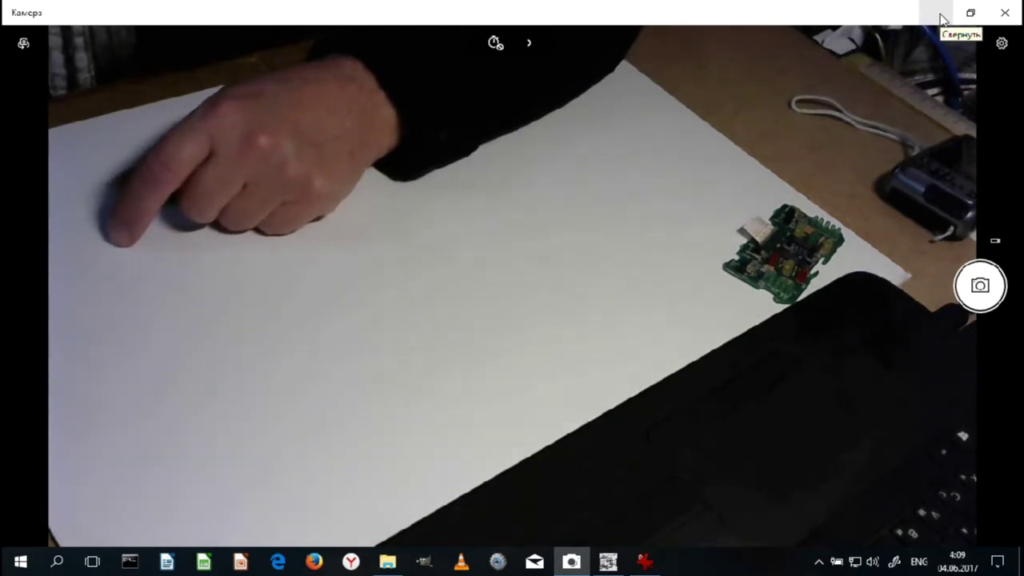
Step: Minimize the camera and AMCAP windows and close the open IMG_0501.JPG image to reach the desktop
{"action": "left_click", "coordinate": [941, 18]}
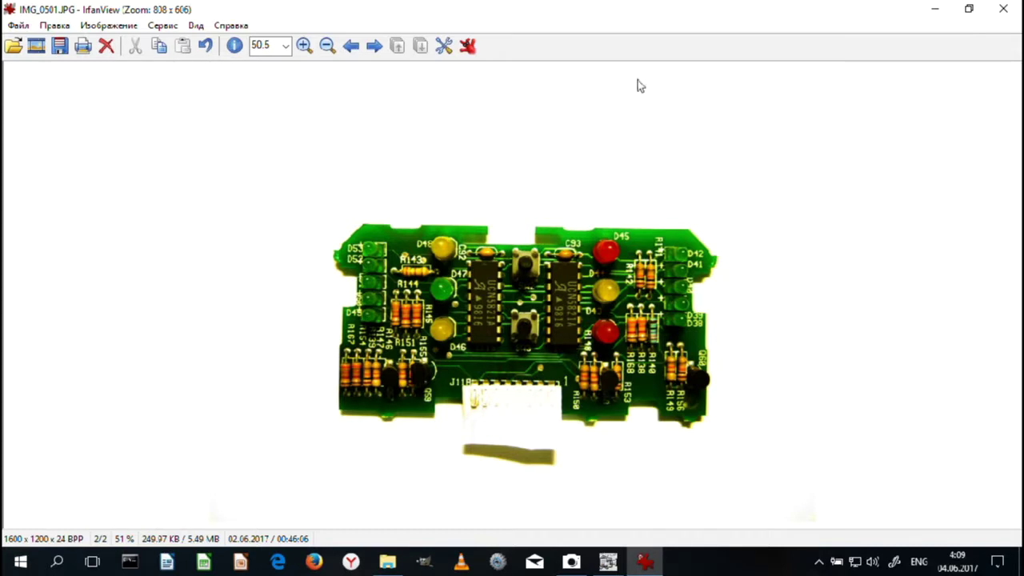
{"action": "left_click", "coordinate": [1003, 8]}
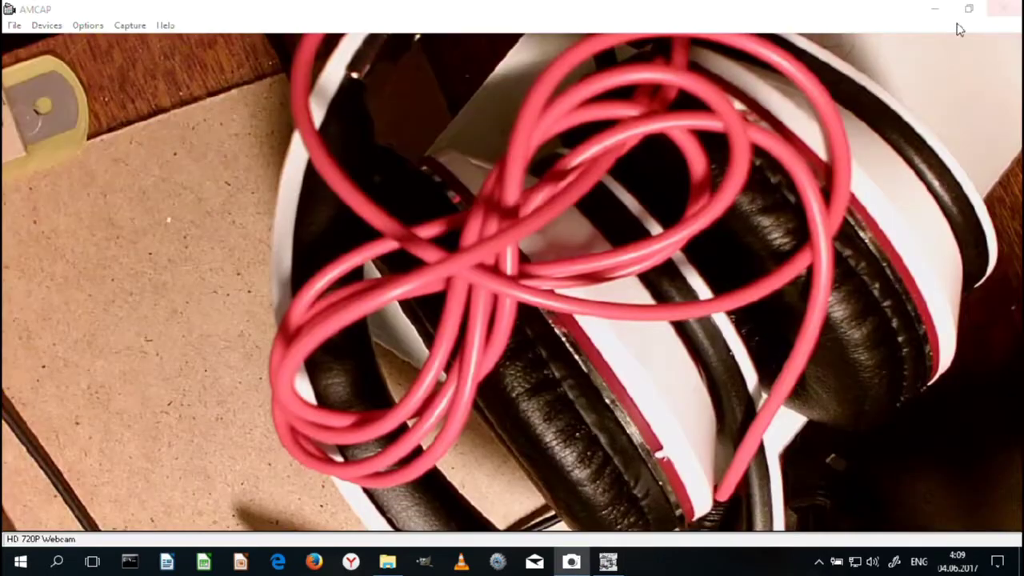
{"action": "left_click", "coordinate": [935, 9]}
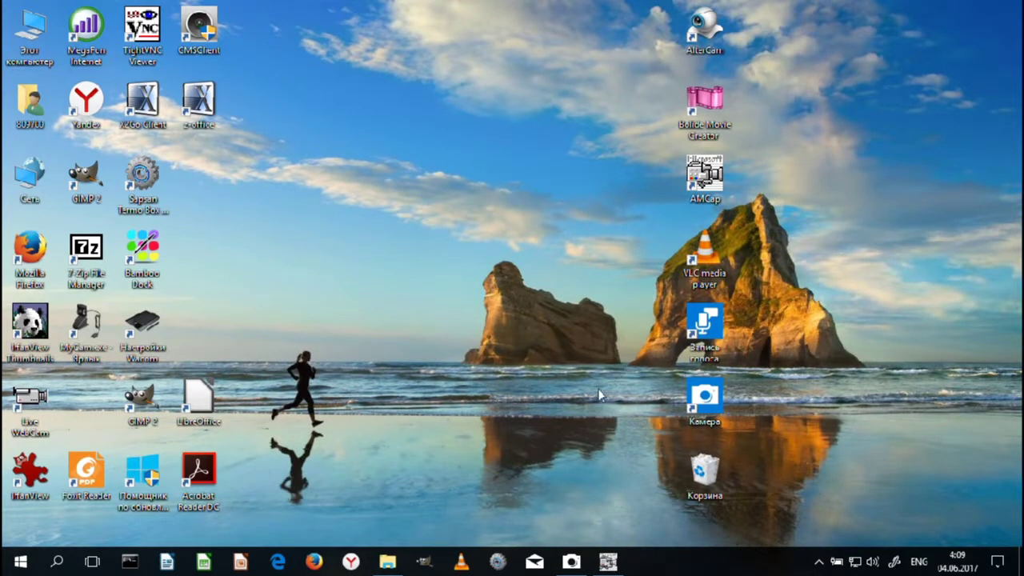
Step: Open IMG_0500.JPG from the 117__06 subfolder of the "Для правки" folder in File Explorer
{"action": "left_click", "coordinate": [400, 565]}
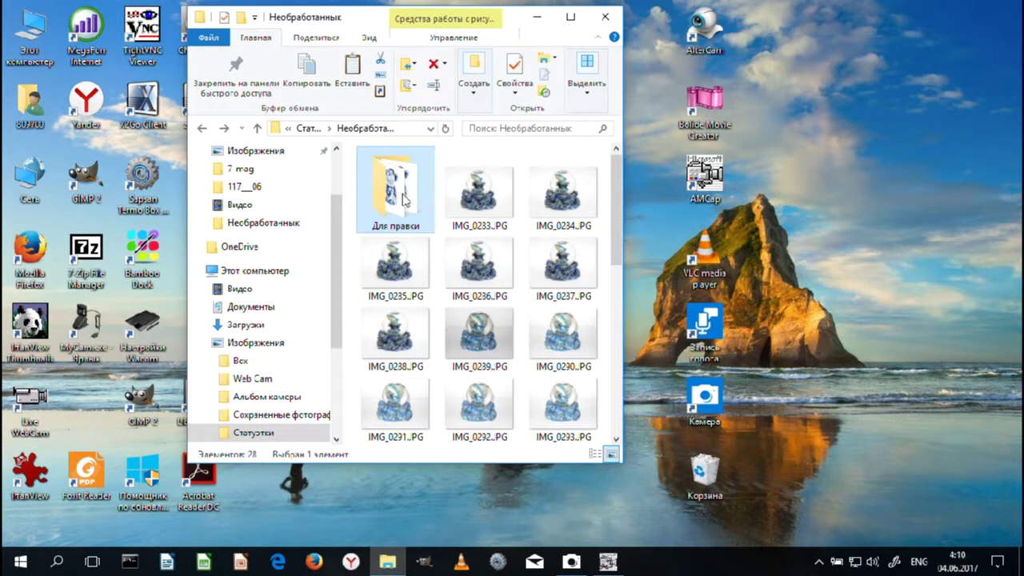
{"action": "mouse_move", "coordinate": [405, 197]}
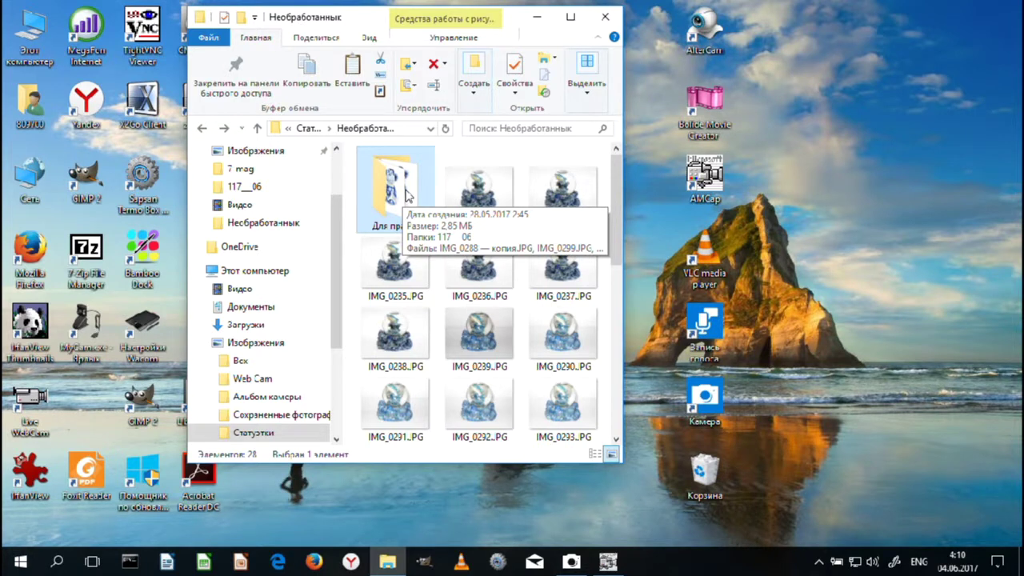
{"action": "double_click", "coordinate": [405, 198]}
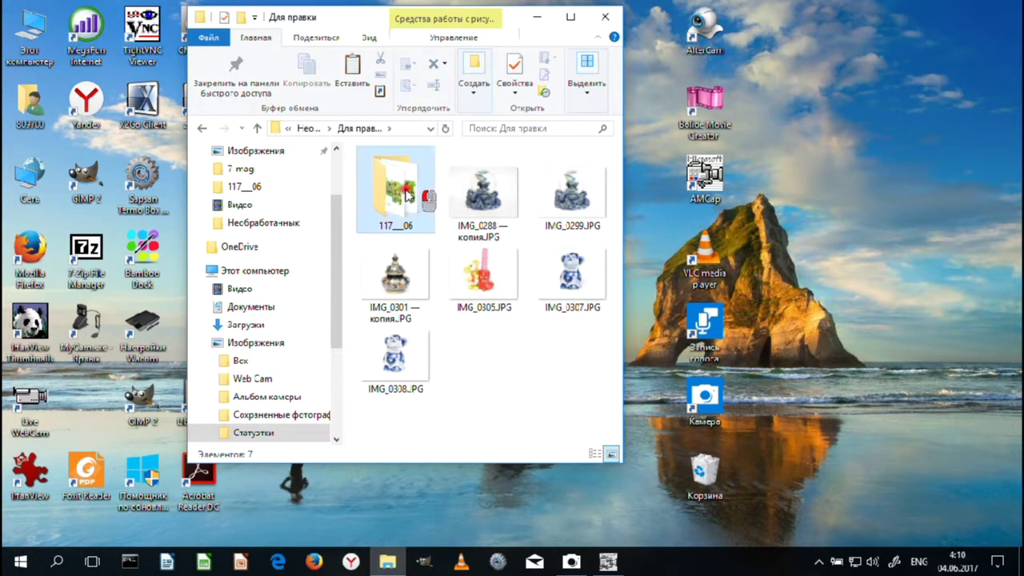
{"action": "double_click", "coordinate": [407, 196]}
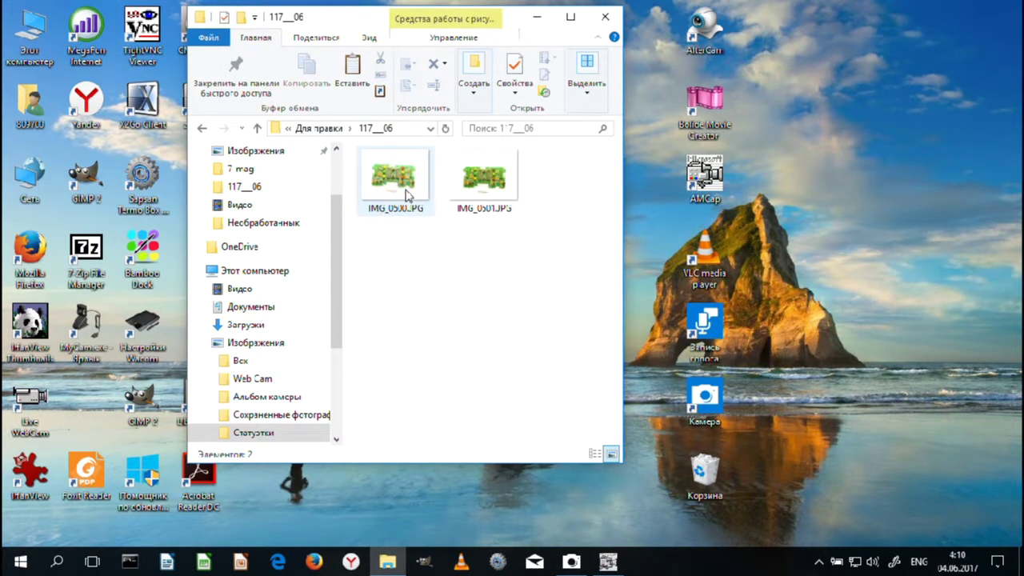
{"action": "double_click", "coordinate": [400, 193]}
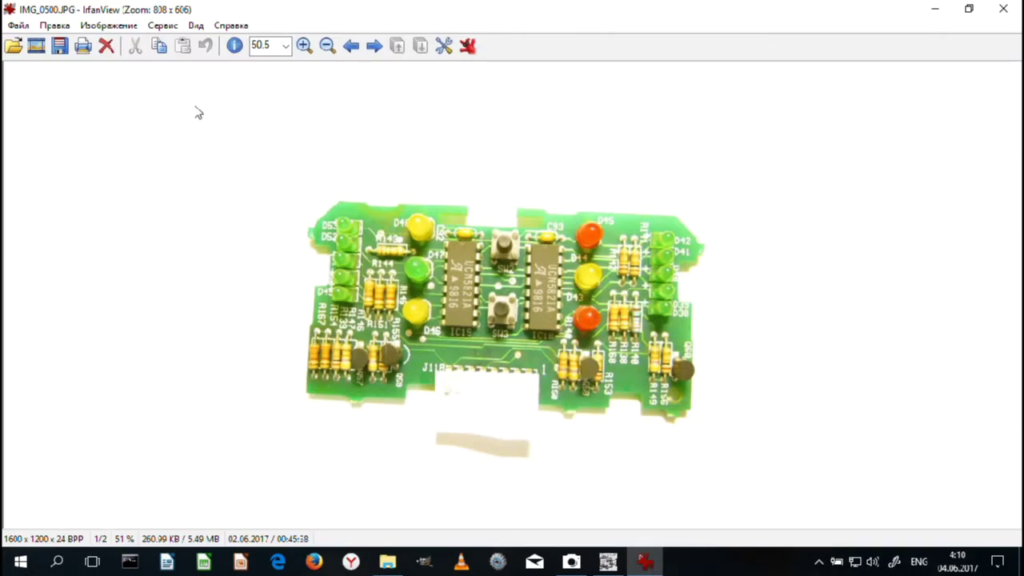
Step: Set the viewer's main window colour to black in the program's viewing settings
{"action": "left_click", "coordinate": [54, 25]}
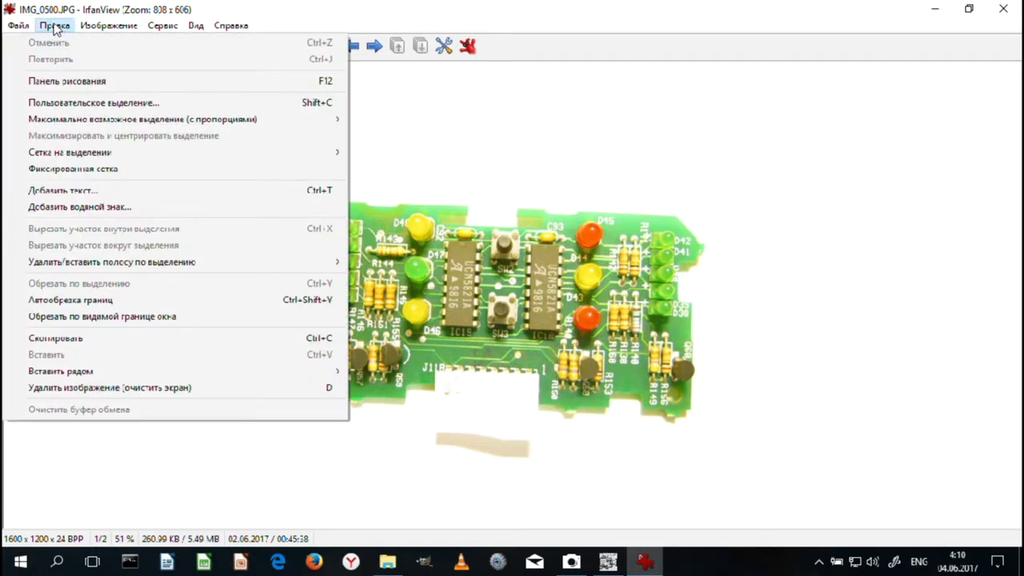
{"action": "mouse_move", "coordinate": [162, 26]}
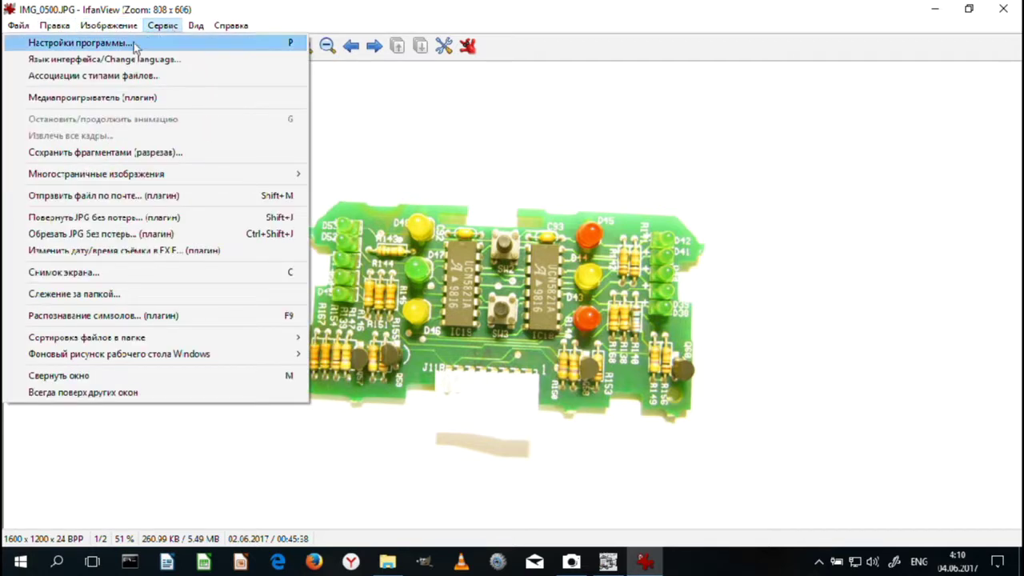
{"action": "left_click", "coordinate": [133, 45]}
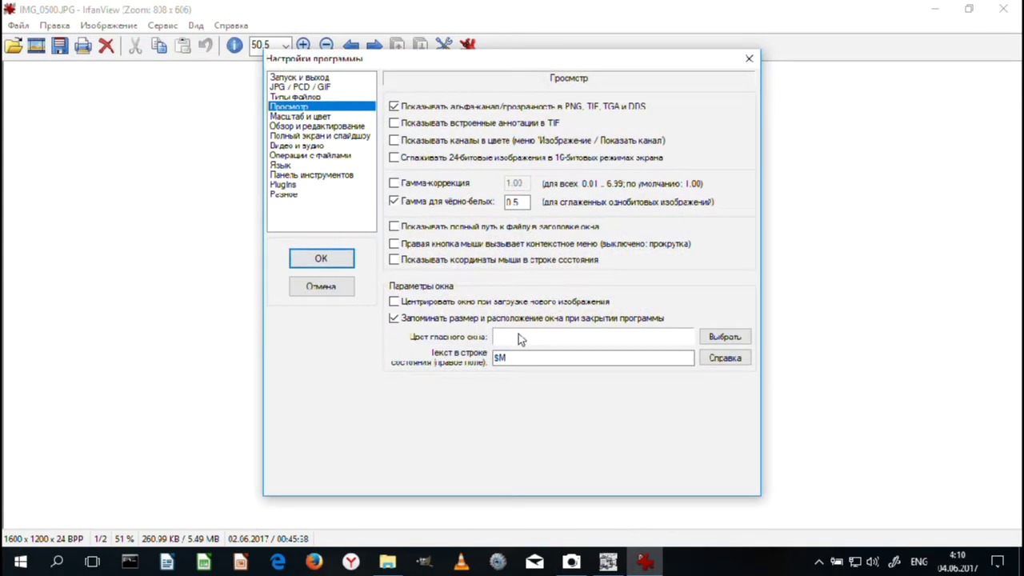
{"action": "left_click", "coordinate": [519, 340]}
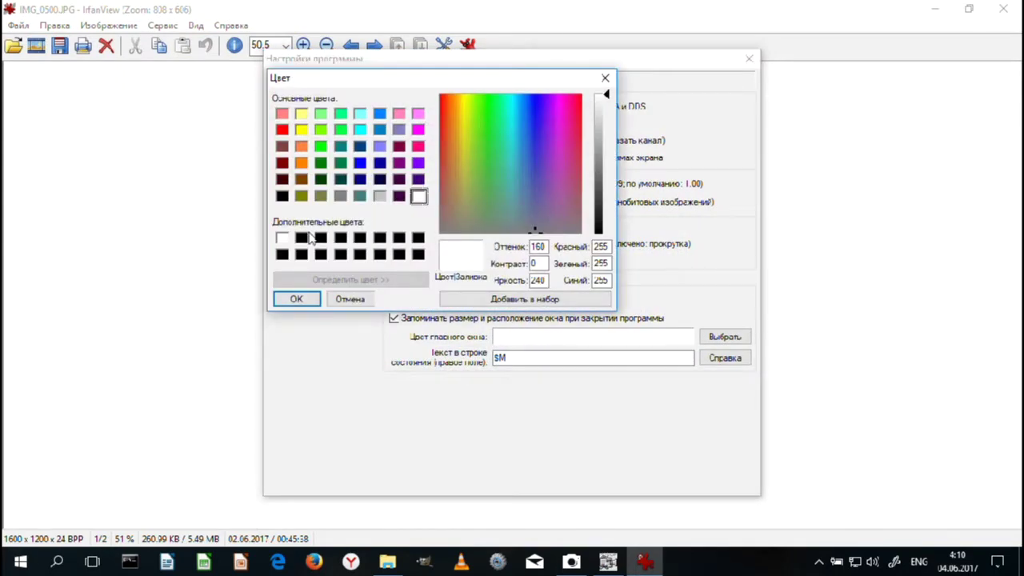
{"action": "left_click", "coordinate": [303, 238]}
{"action": "left_click", "coordinate": [296, 300]}
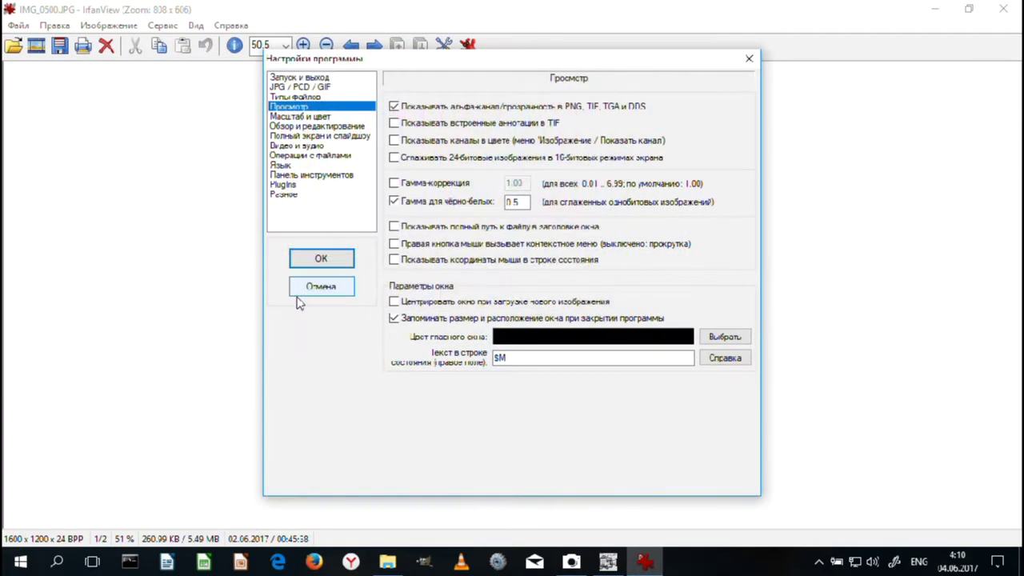
{"action": "left_click", "coordinate": [315, 259]}
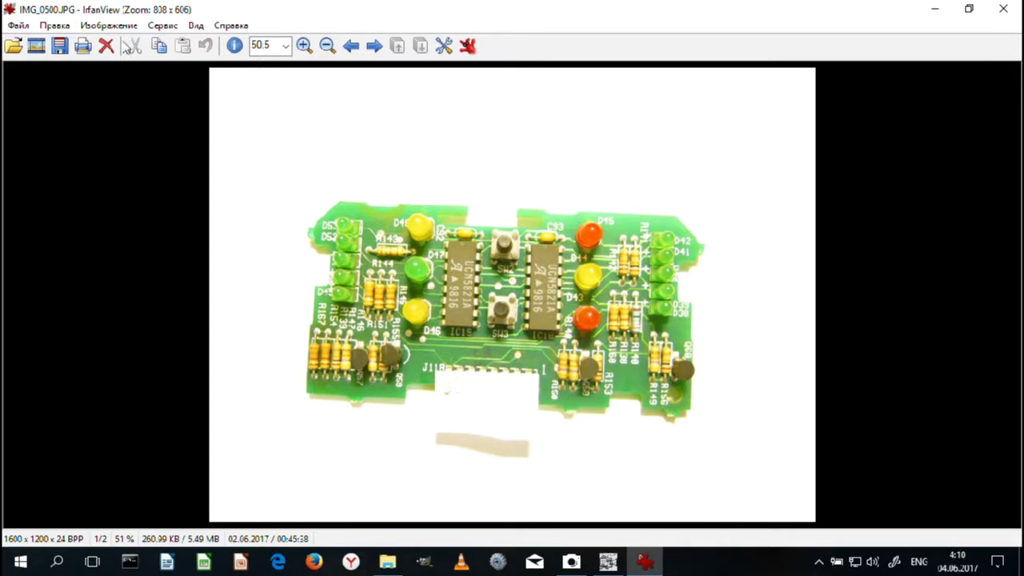
Step: Set the viewer's main window colour back to white in the program's viewing settings
{"action": "left_click", "coordinate": [90, 28]}
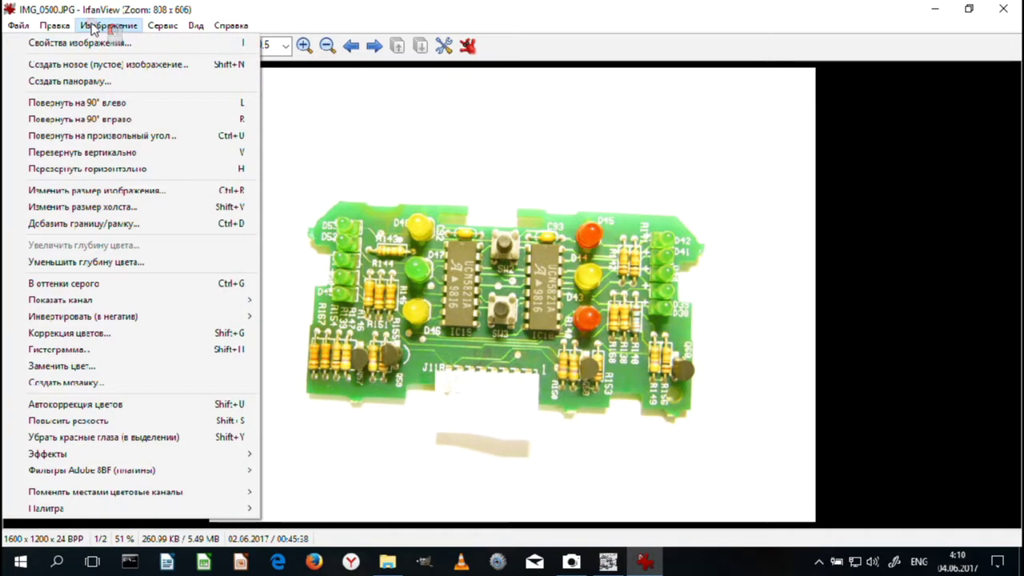
{"action": "mouse_move", "coordinate": [162, 28]}
{"action": "left_click", "coordinate": [144, 42]}
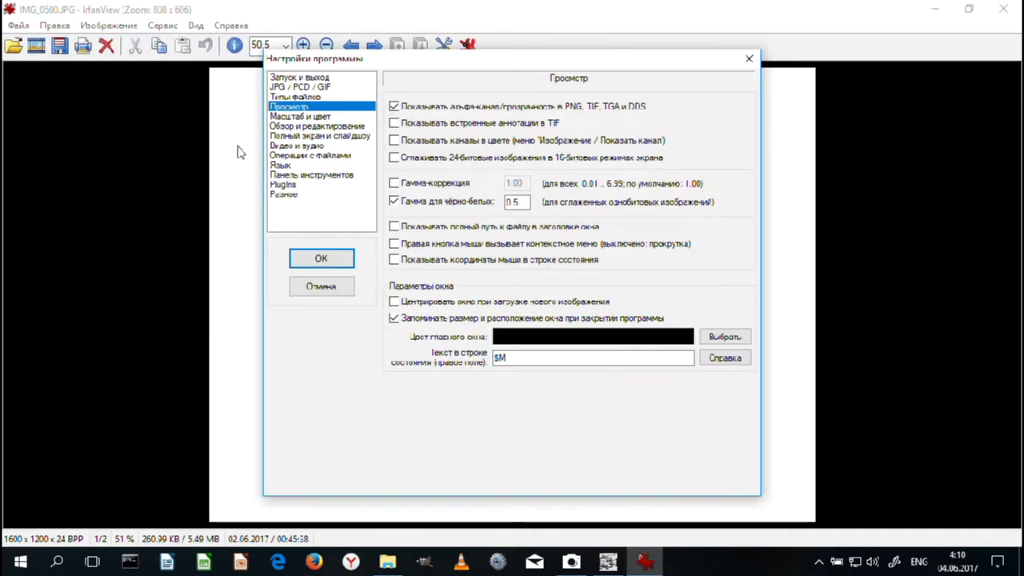
{"action": "left_click", "coordinate": [560, 337]}
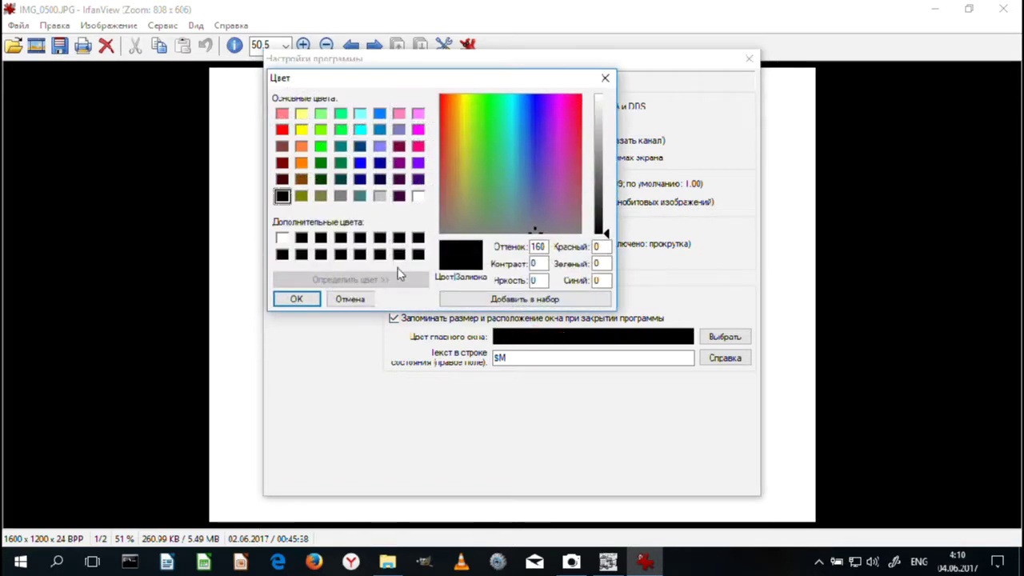
{"action": "left_click", "coordinate": [282, 237]}
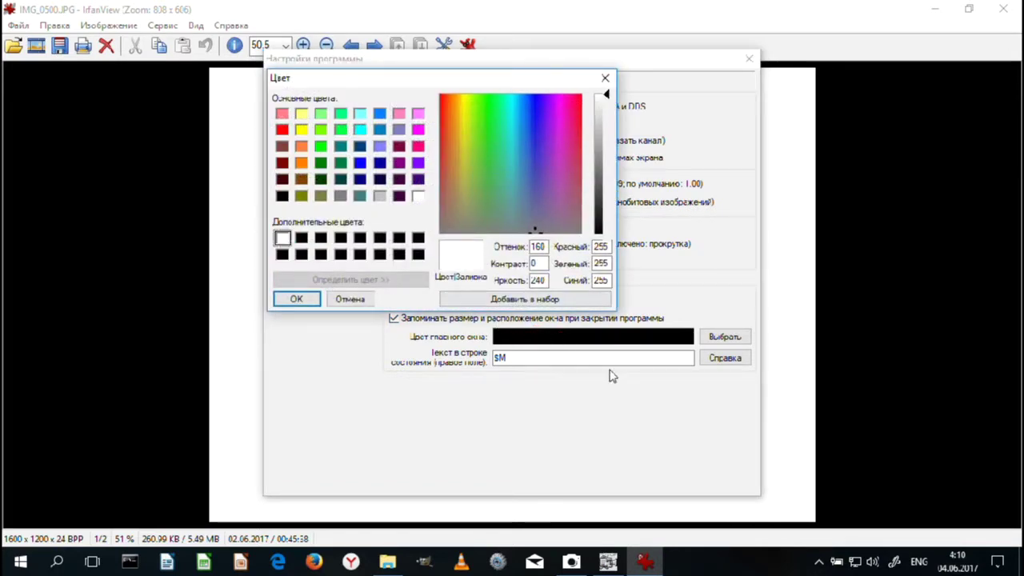
{"action": "left_click", "coordinate": [296, 298]}
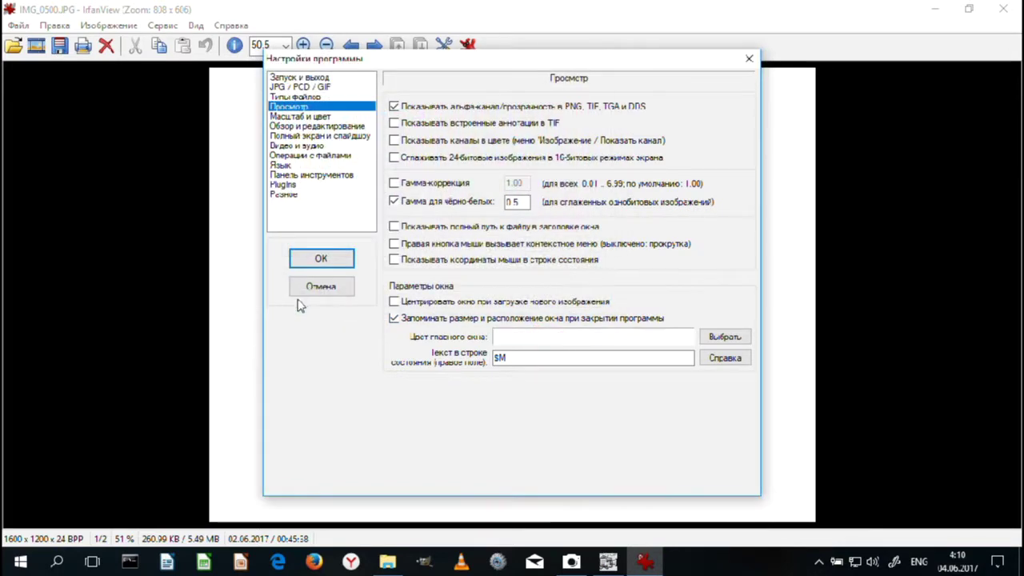
{"action": "left_click", "coordinate": [324, 260]}
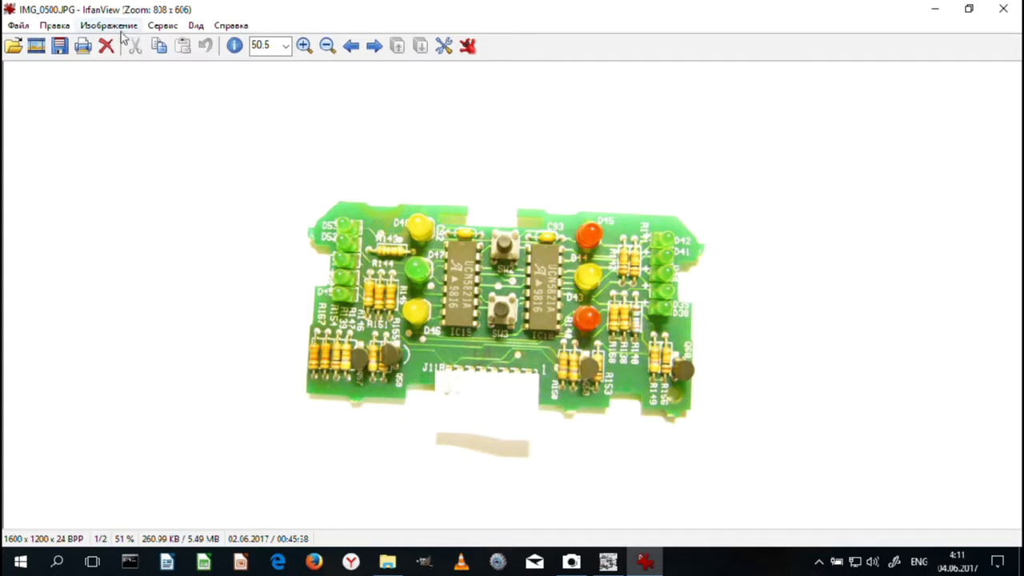
Step: Reset the colour correction values to their defaults and apply a gamma correction of 0.75 to IMG_0500.JPG
{"action": "left_click", "coordinate": [110, 26]}
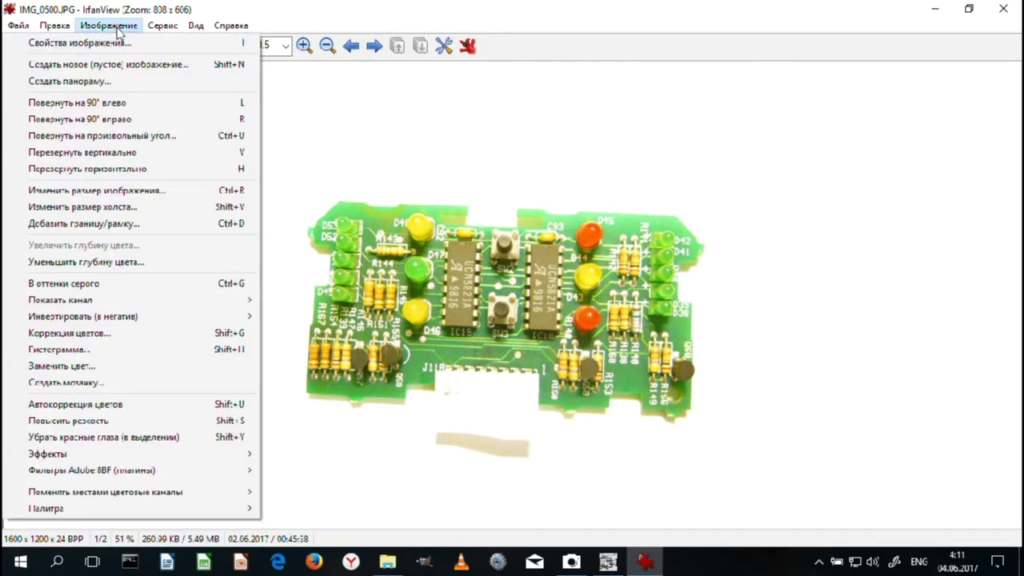
{"action": "left_click", "coordinate": [90, 335]}
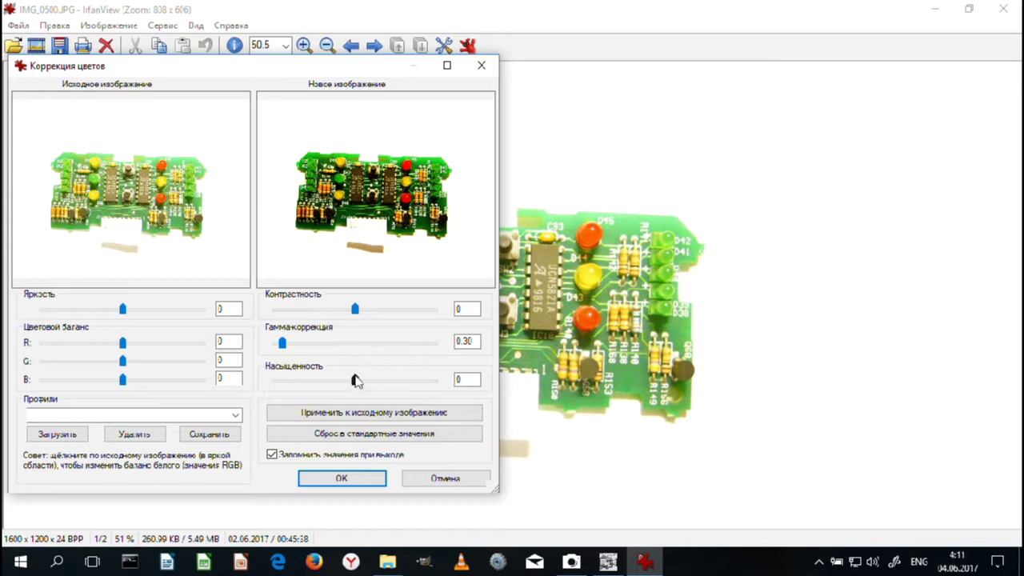
{"action": "left_click", "coordinate": [358, 435]}
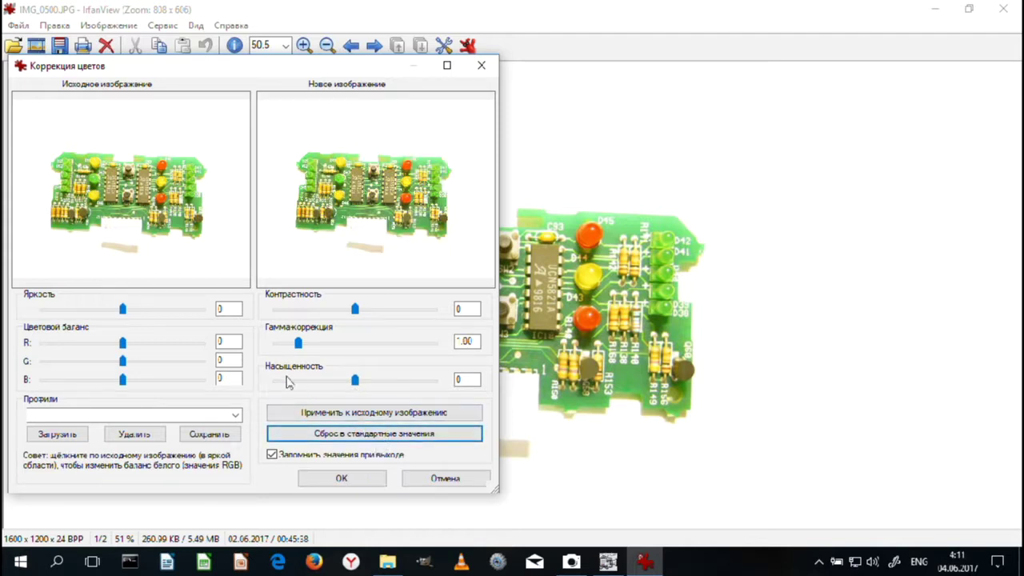
{"action": "left_click", "coordinate": [281, 346]}
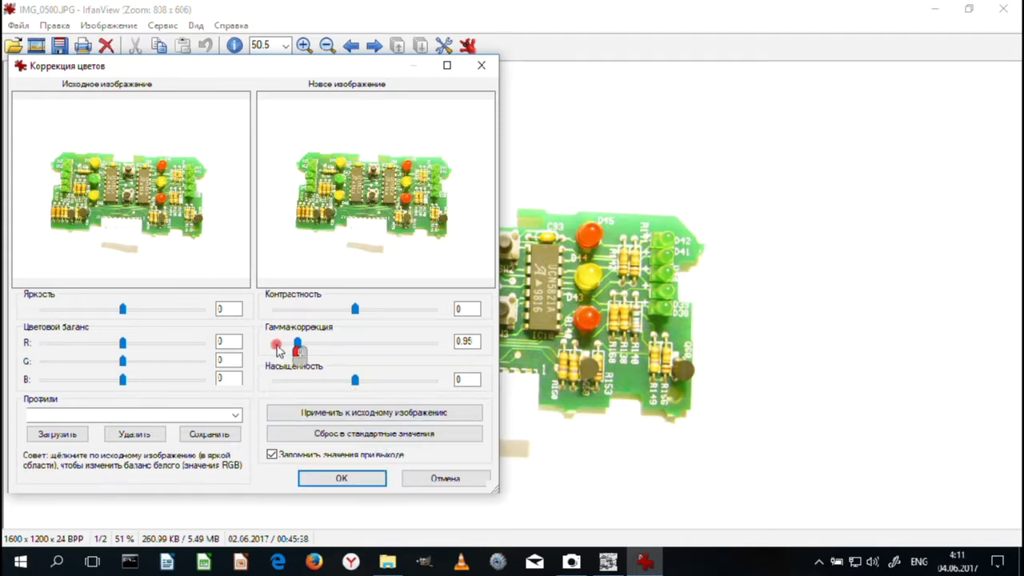
{"action": "left_click", "coordinate": [362, 415]}
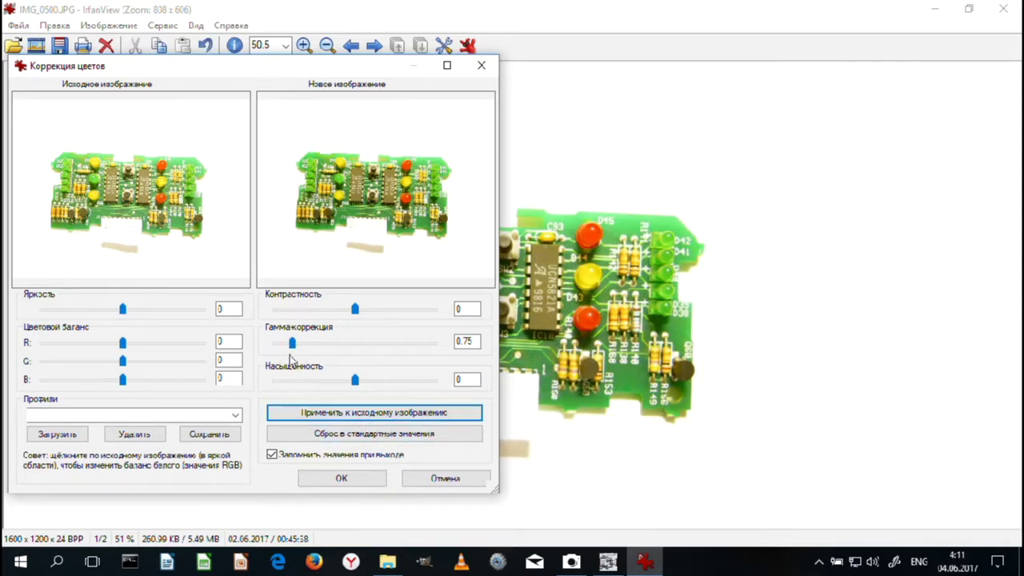
Step: Lower the gamma correction to 0.30, apply it to the original image and accept the colour correction
{"action": "left_click", "coordinate": [282, 344]}
{"action": "left_click", "coordinate": [281, 344]}
{"action": "left_click", "coordinate": [278, 346]}
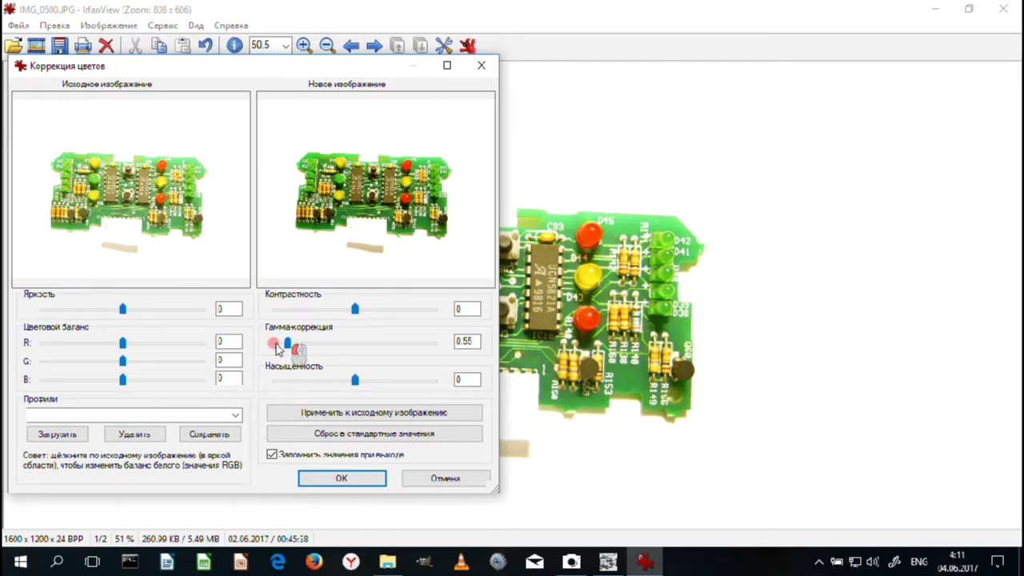
{"action": "left_click", "coordinate": [278, 346]}
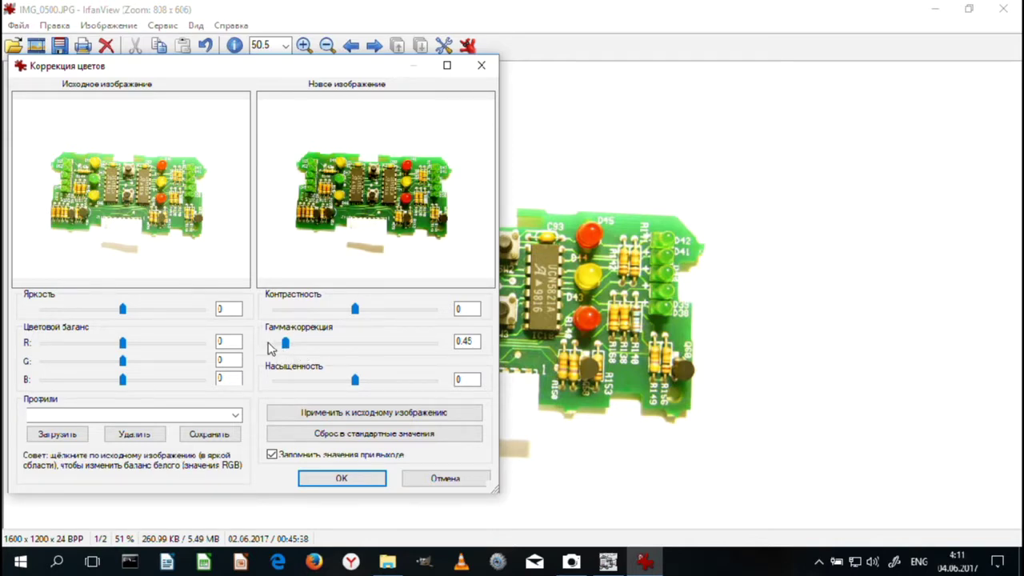
{"action": "left_click", "coordinate": [278, 347]}
{"action": "left_click", "coordinate": [278, 347]}
{"action": "left_click", "coordinate": [277, 346]}
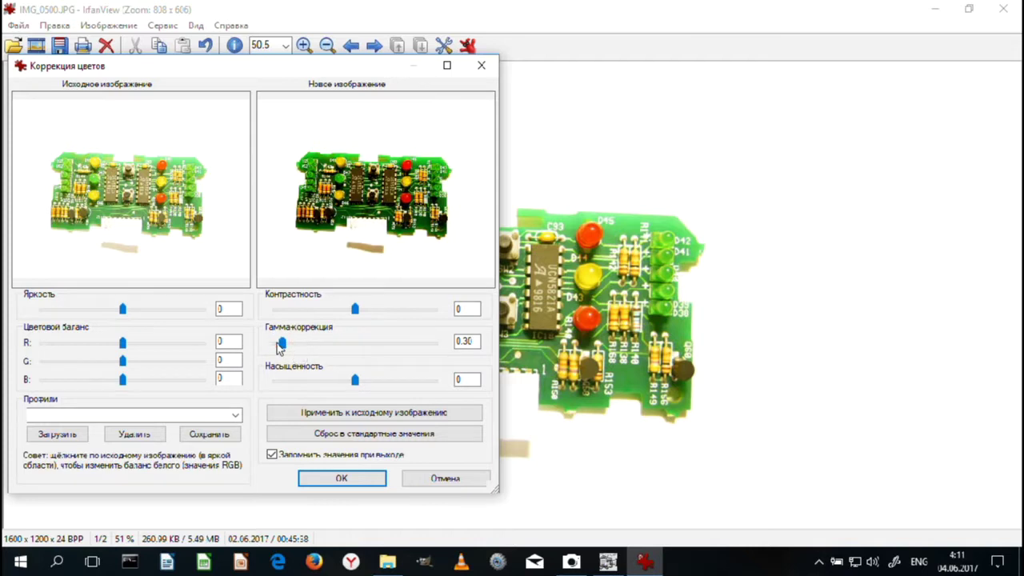
{"action": "left_click", "coordinate": [340, 412]}
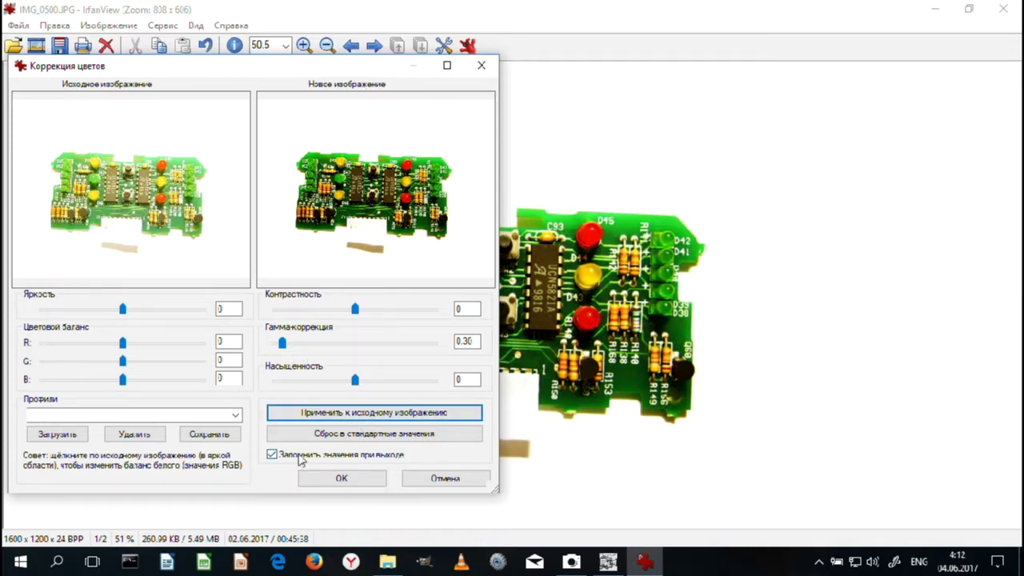
{"action": "left_click", "coordinate": [342, 480]}
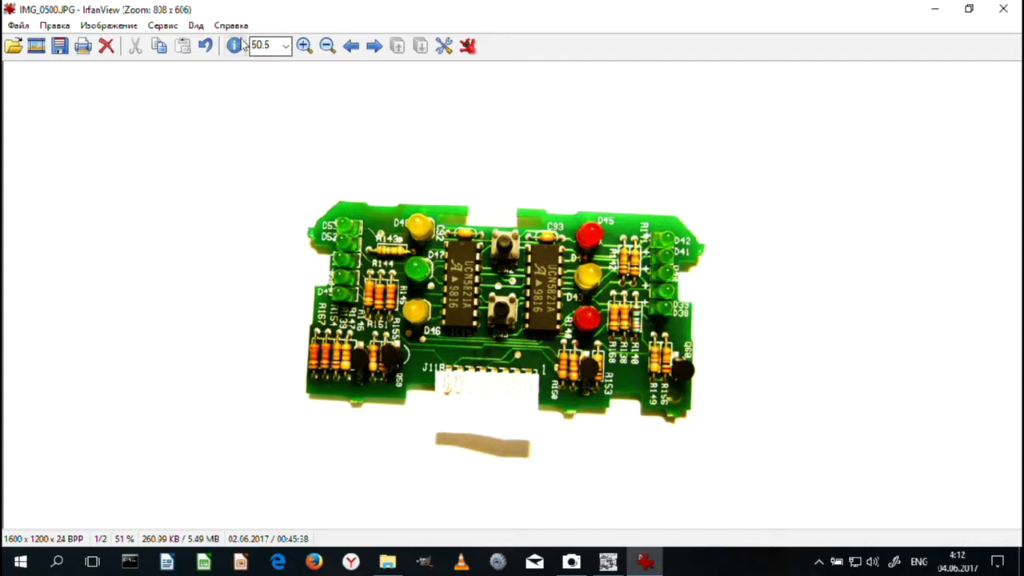
Step: Close the image without saving, reopen IMG_0500.JPG and compare it with IMG_0501.JPG, ending on IMG_0501.JPG
{"action": "left_click", "coordinate": [1003, 10]}
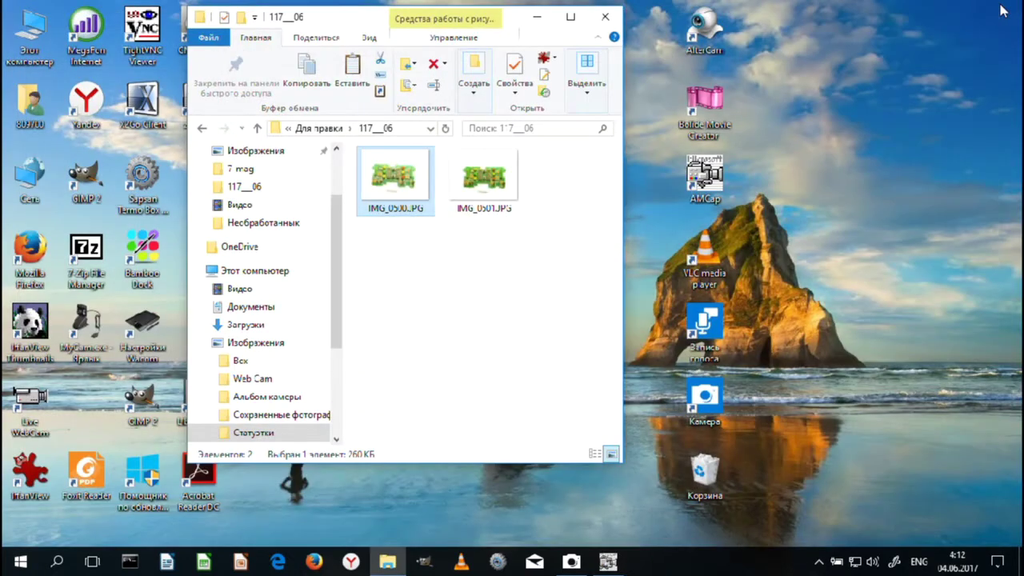
{"action": "double_click", "coordinate": [397, 177]}
{"action": "left_click", "coordinate": [373, 46]}
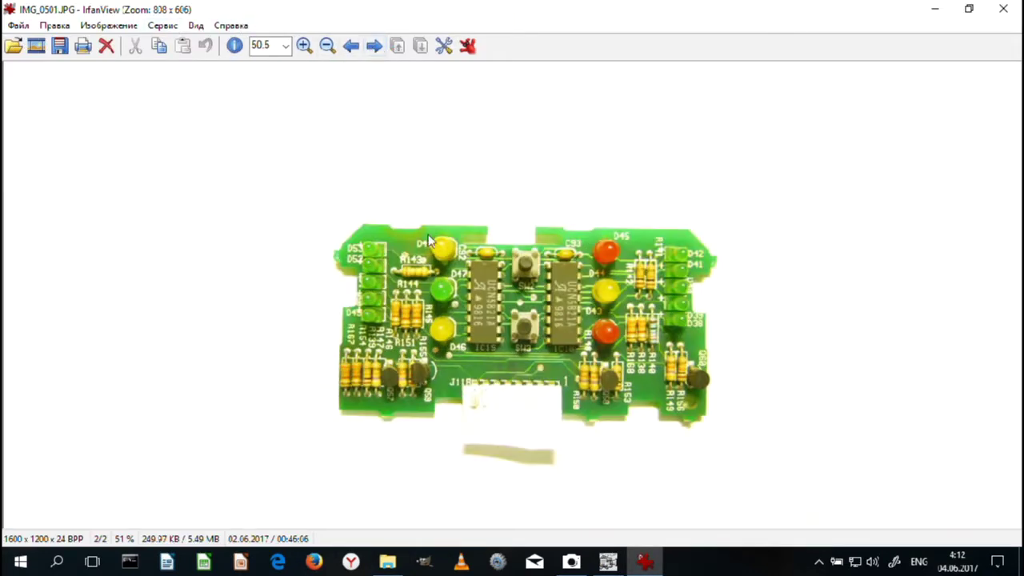
{"action": "left_click", "coordinate": [353, 48]}
{"action": "left_click", "coordinate": [375, 48]}
{"action": "left_click", "coordinate": [351, 47]}
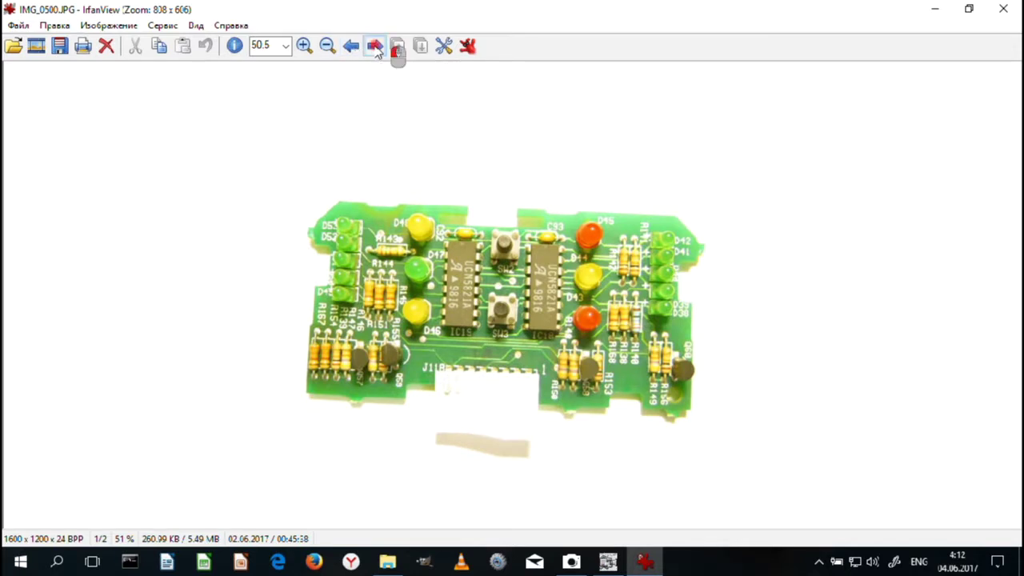
{"action": "left_click", "coordinate": [376, 47]}
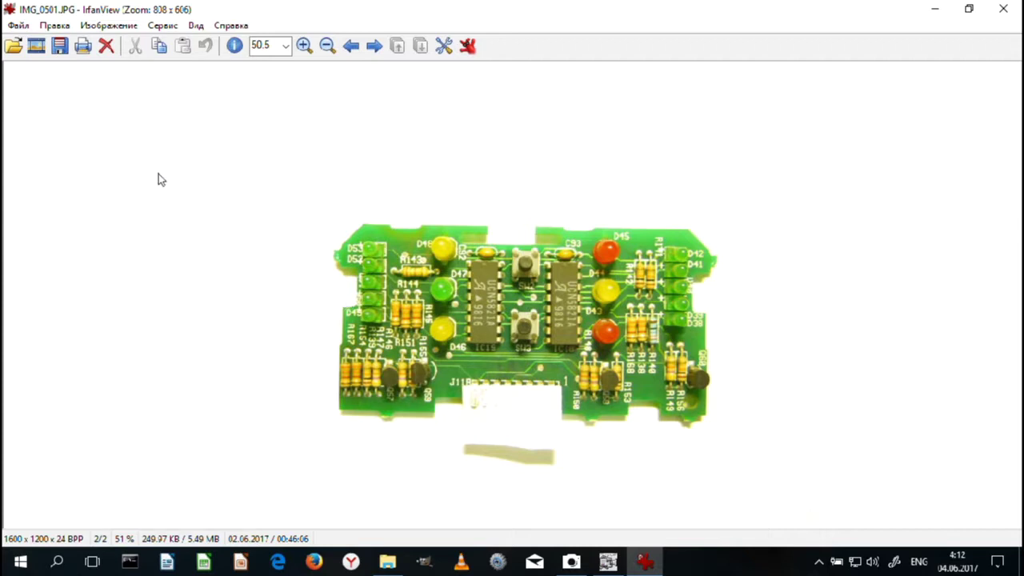
Step: Apply a gamma correction of 0.30 to the original of IMG_0501.JPG and accept the colour correction
{"action": "left_click", "coordinate": [99, 27]}
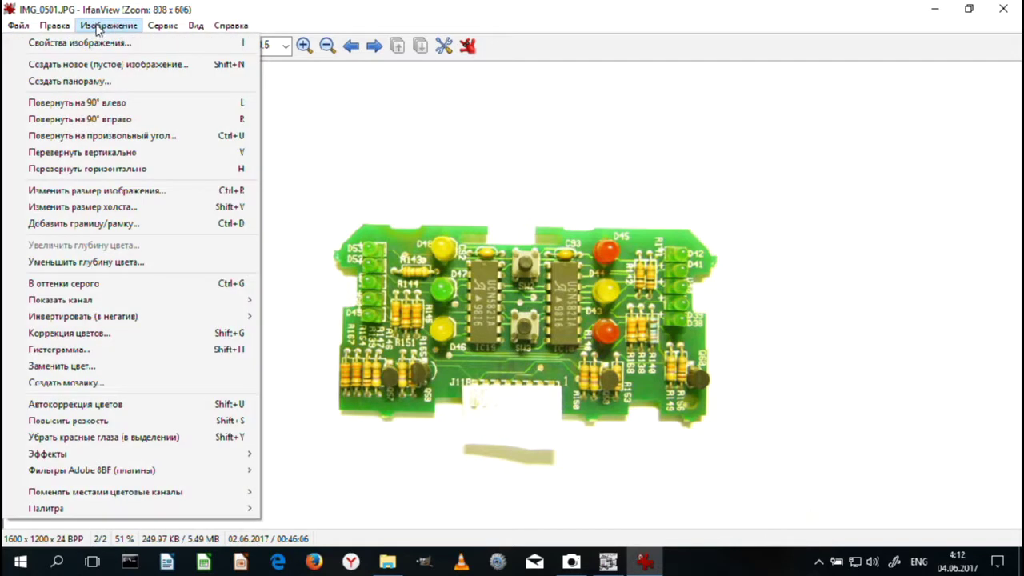
{"action": "mouse_move", "coordinate": [58, 307]}
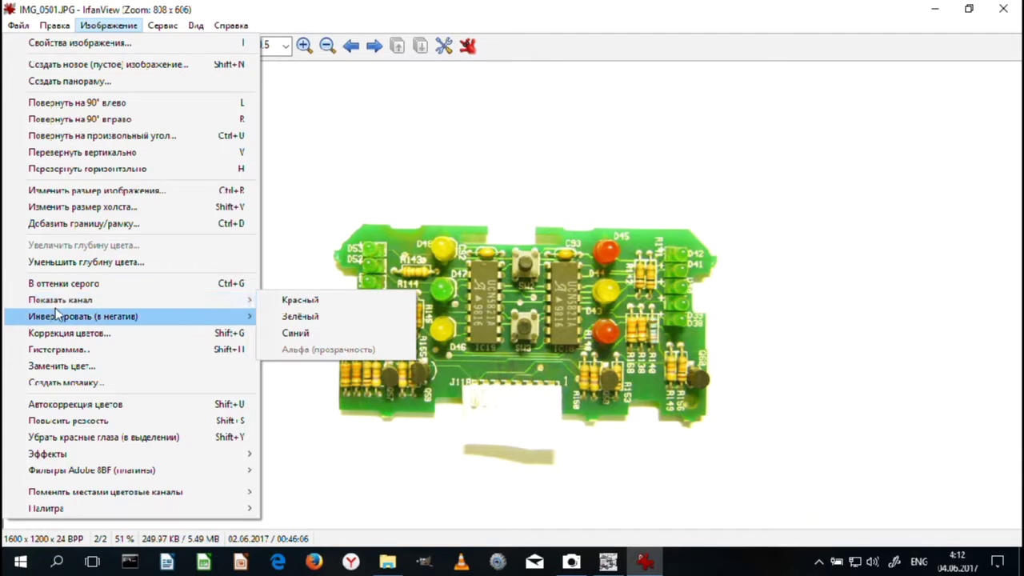
{"action": "left_click", "coordinate": [60, 333]}
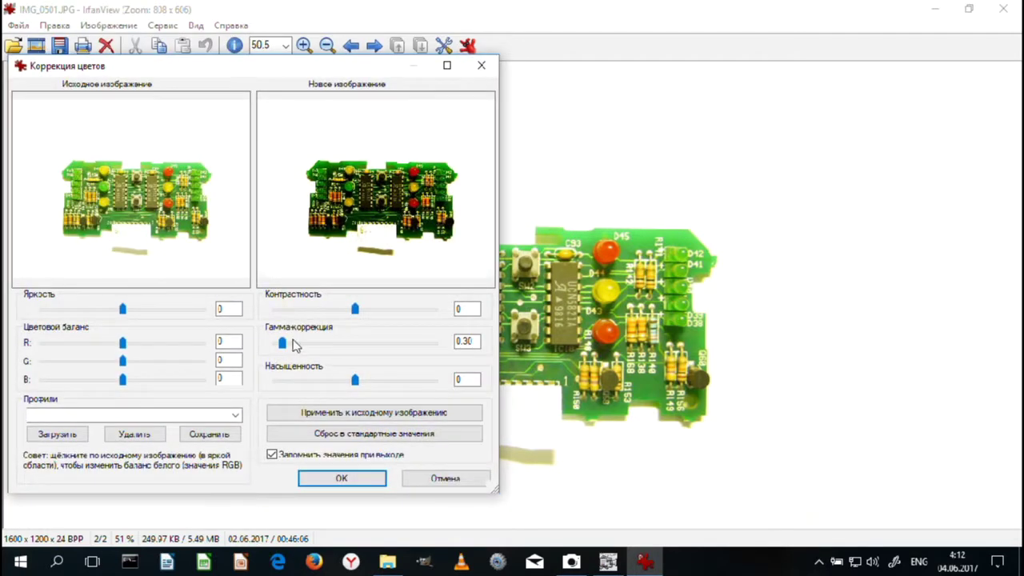
{"action": "left_click", "coordinate": [334, 423]}
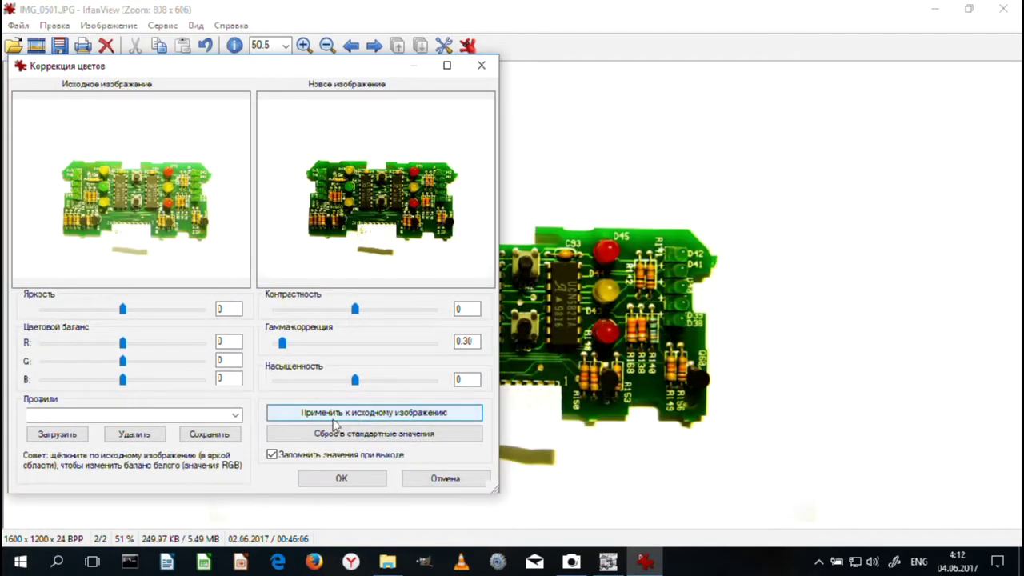
{"action": "left_click", "coordinate": [350, 479]}
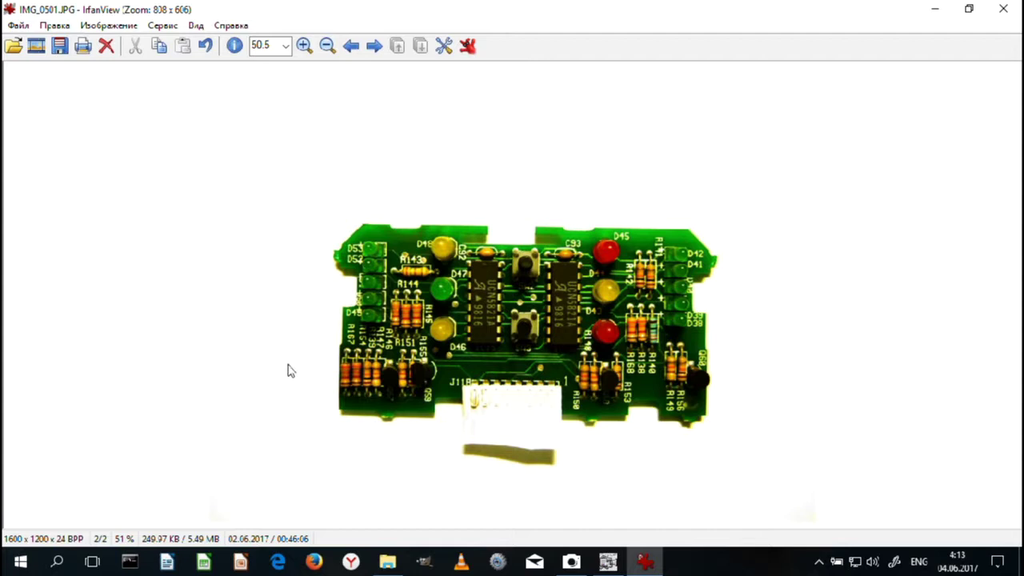
Step: Switch to AMCAP and the Camera app to look at the white paper backdrop, and return to IrfanView
{"action": "left_click", "coordinate": [608, 562]}
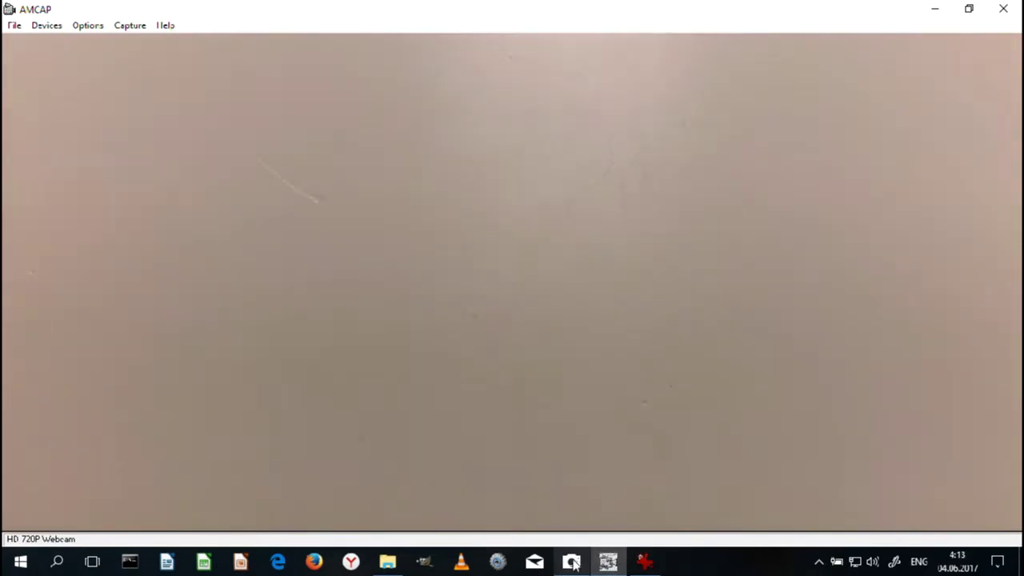
{"action": "left_click", "coordinate": [571, 562]}
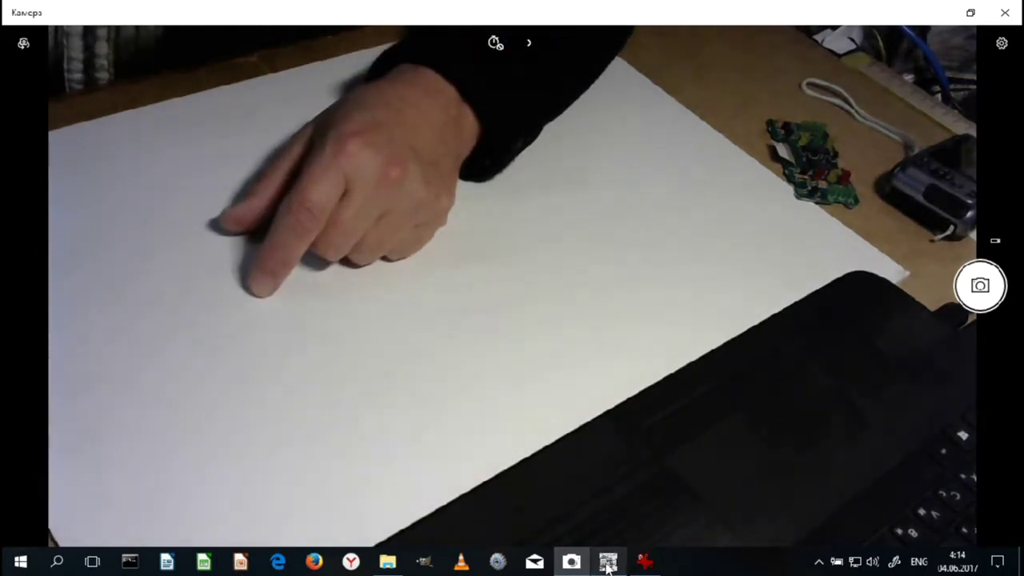
{"action": "mouse_move", "coordinate": [607, 564]}
{"action": "mouse_move", "coordinate": [646, 564]}
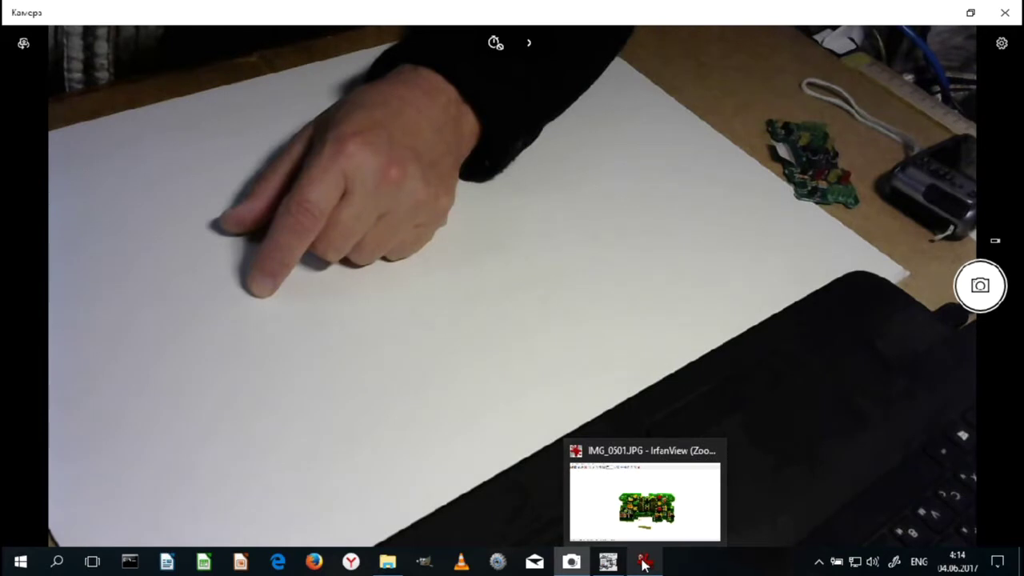
{"action": "left_click", "coordinate": [645, 564]}
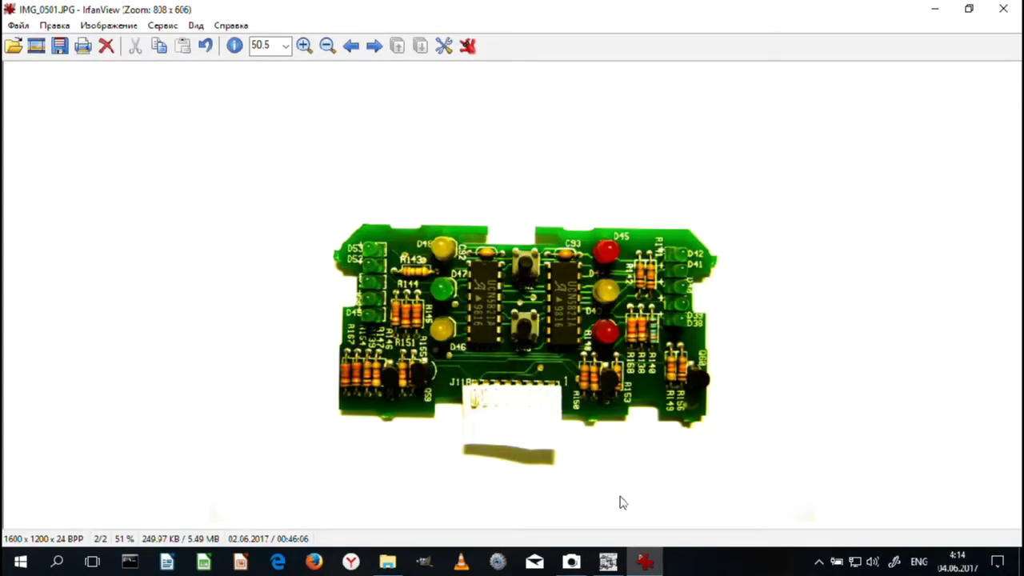
Step: Decline continuing into another folder after the last image, go back to view IMG_0500.JPG and close the viewer
{"action": "left_click", "coordinate": [374, 46]}
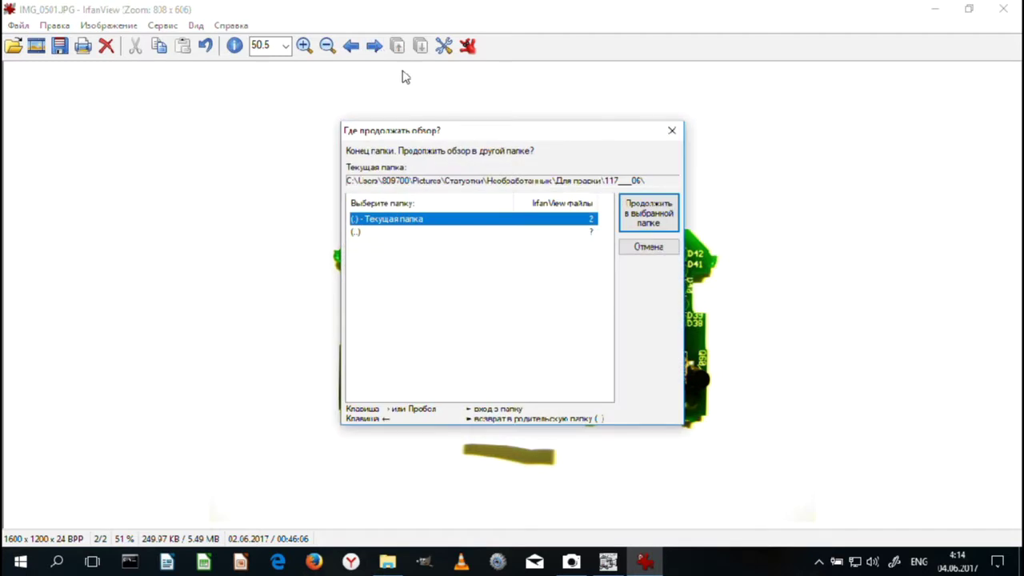
{"action": "left_click", "coordinate": [640, 247]}
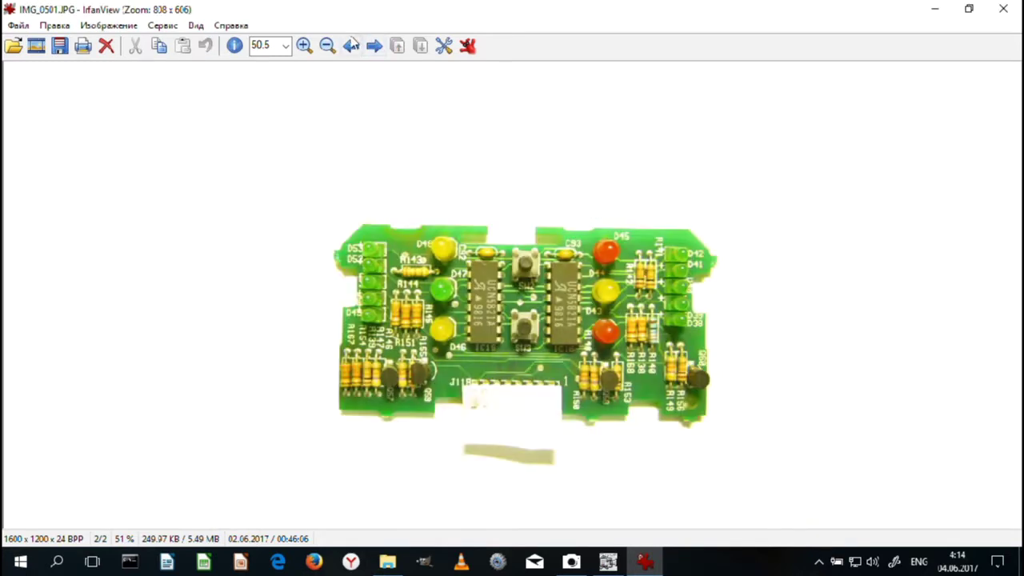
{"action": "left_click", "coordinate": [351, 48]}
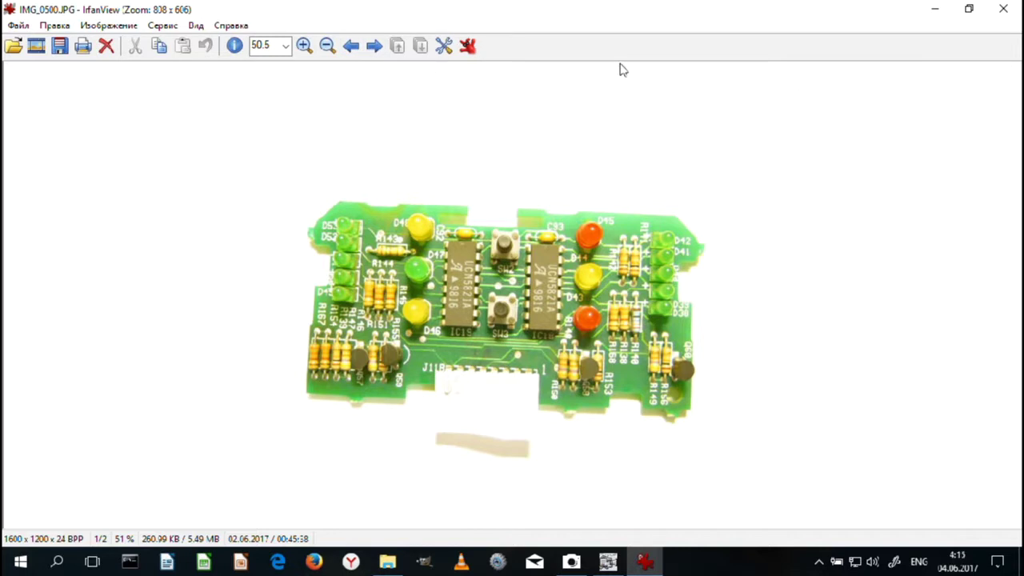
{"action": "left_click", "coordinate": [1004, 9]}
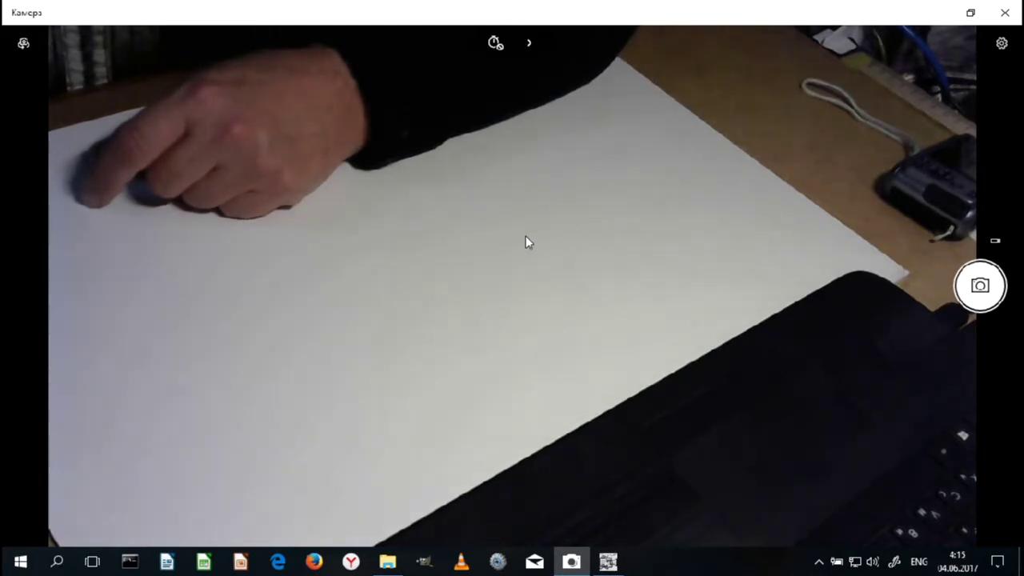
Step: Clear away the webcam windows and open IMG_0310.JPG from folder 1 inside Изображения > Box in File Explorer
{"action": "left_click", "coordinate": [934, 16]}
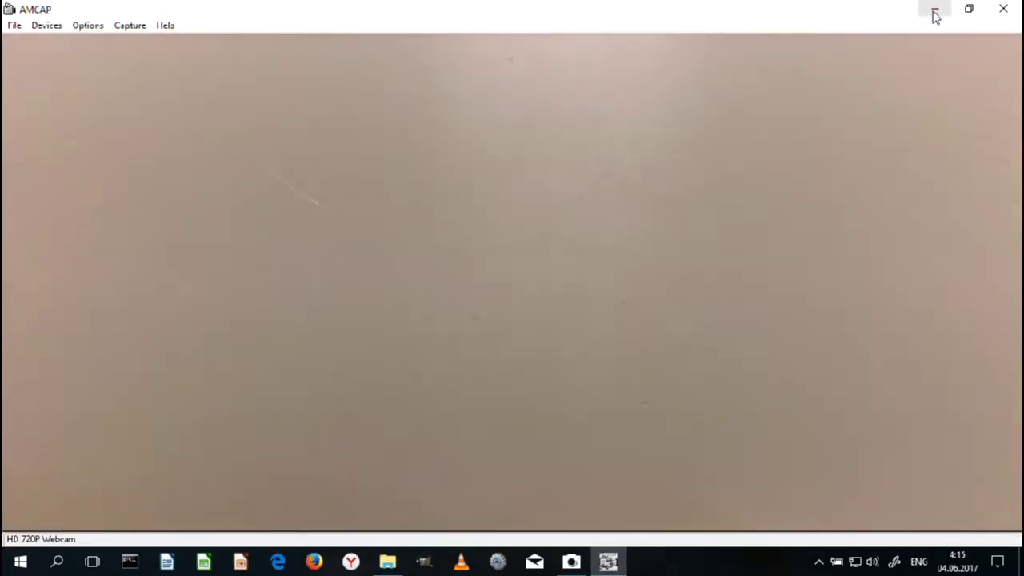
{"action": "left_click", "coordinate": [935, 16]}
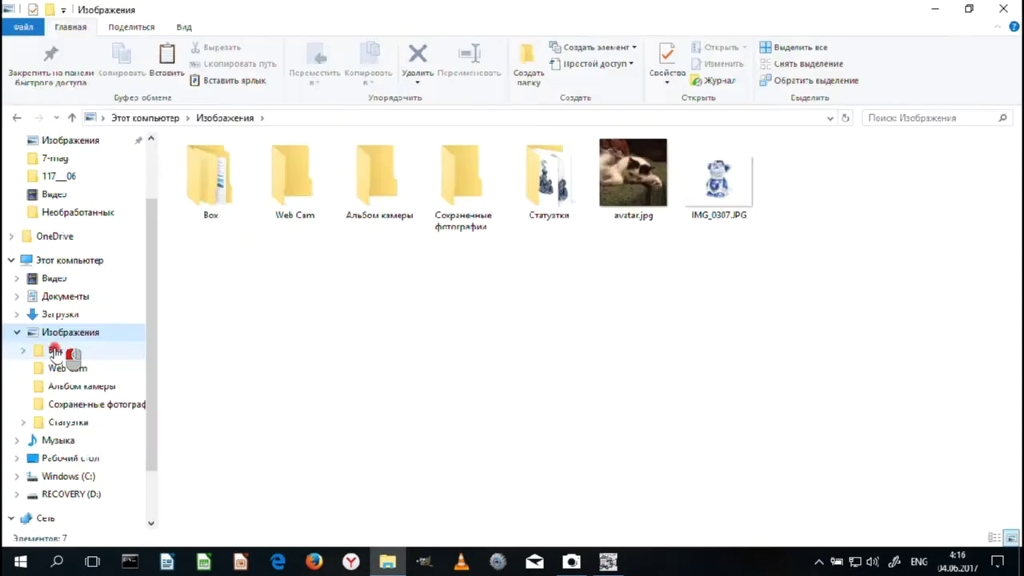
{"action": "left_click", "coordinate": [55, 352]}
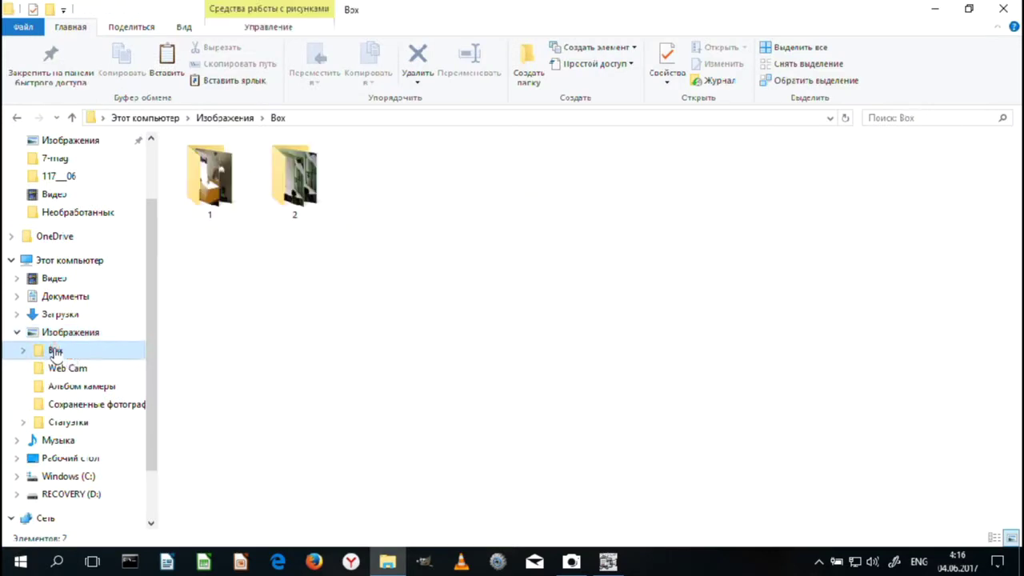
{"action": "double_click", "coordinate": [209, 181]}
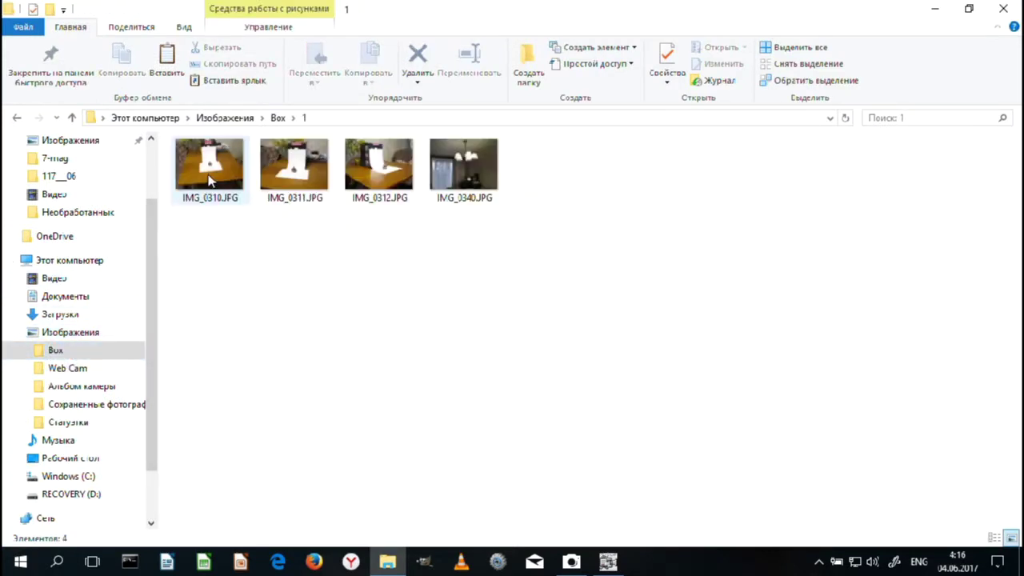
{"action": "double_click", "coordinate": [210, 181]}
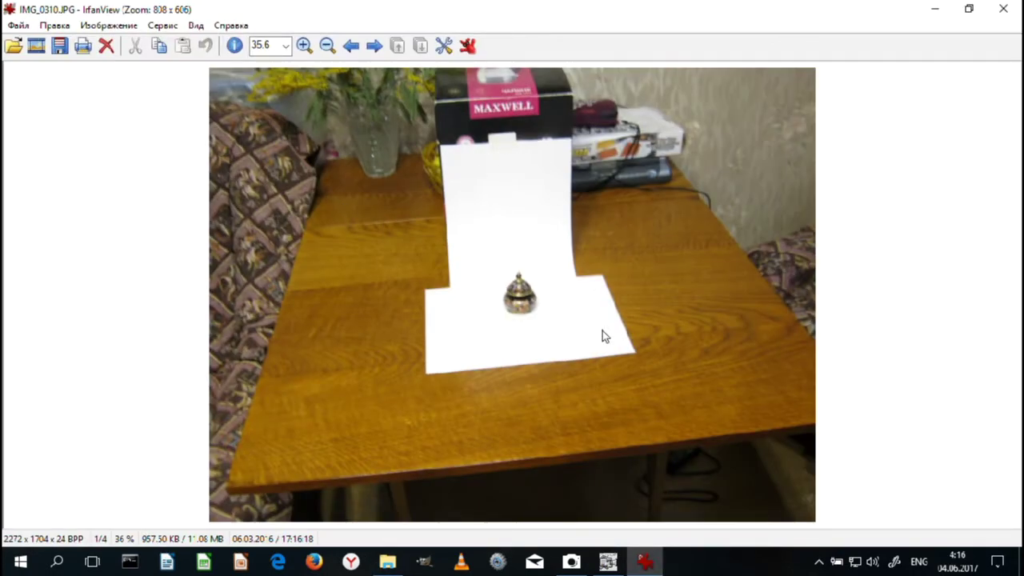
Step: View the tabletop setup and lighting photos IMG_0311.JPG, IMG_0312.JPG and IMG_0340.JPG, return to IMG_0312.JPG and close the viewer
{"action": "left_click", "coordinate": [373, 45]}
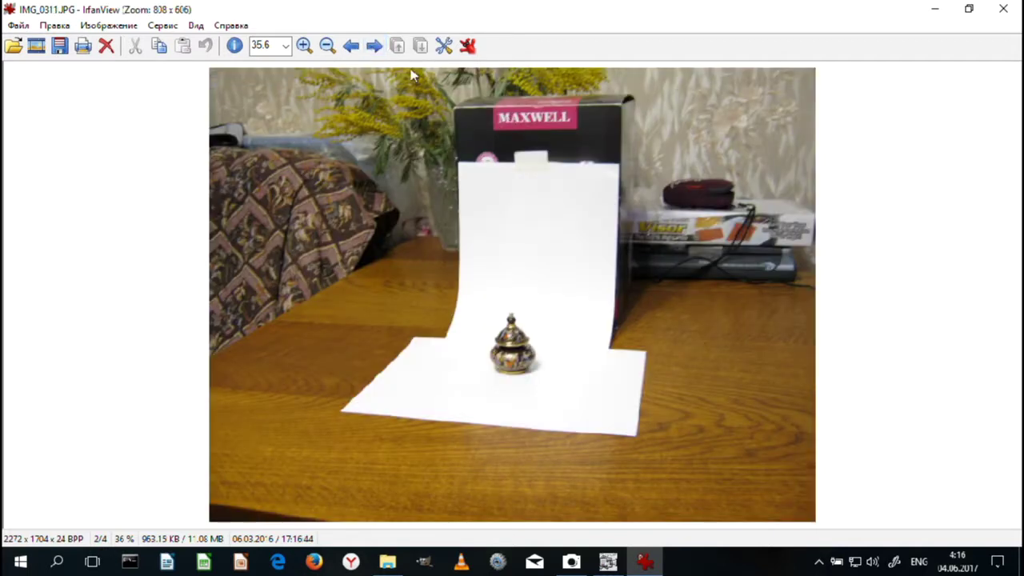
{"action": "left_click", "coordinate": [374, 46]}
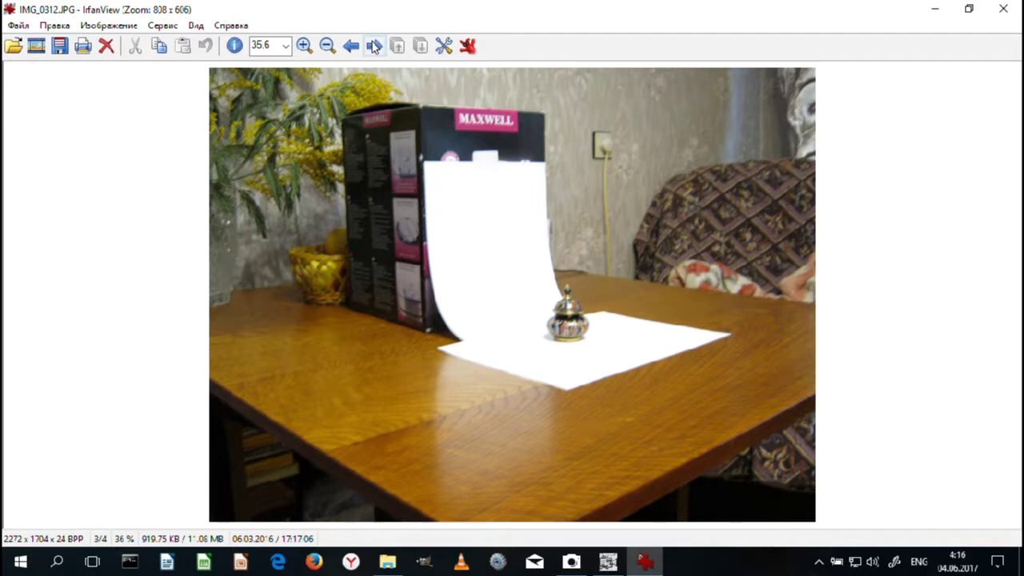
{"action": "left_click", "coordinate": [375, 46]}
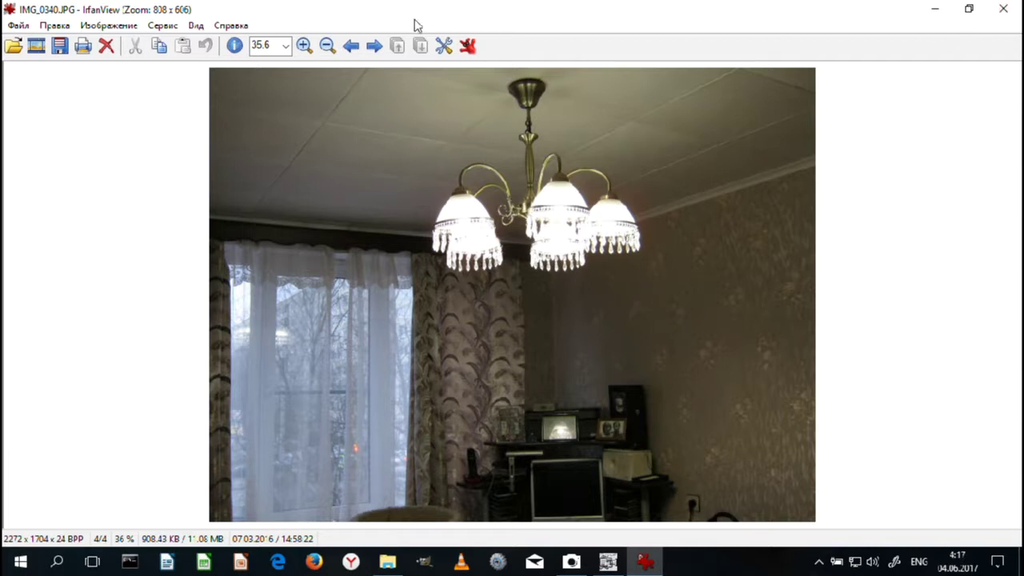
{"action": "left_click", "coordinate": [352, 51]}
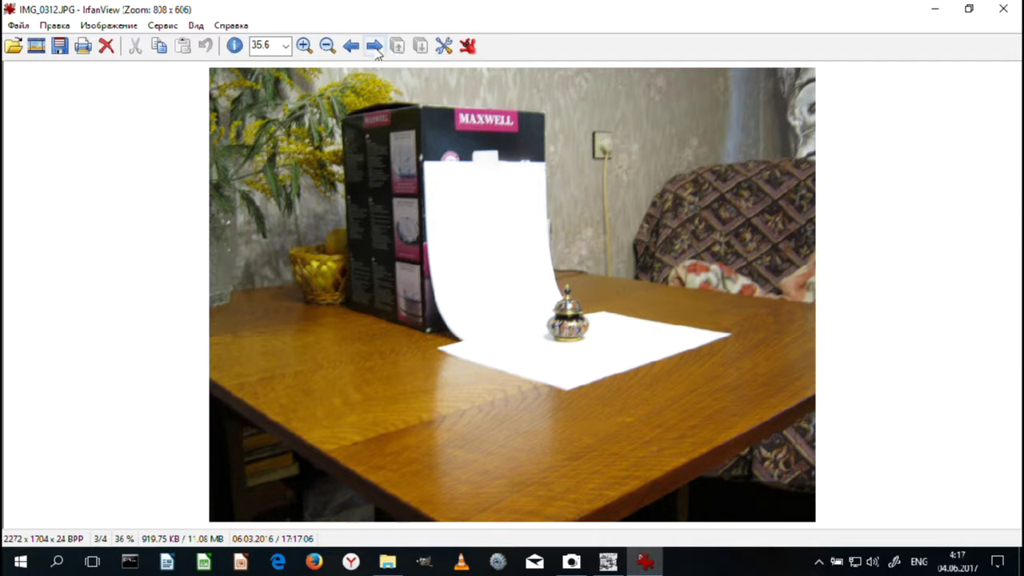
{"action": "left_click", "coordinate": [1004, 9]}
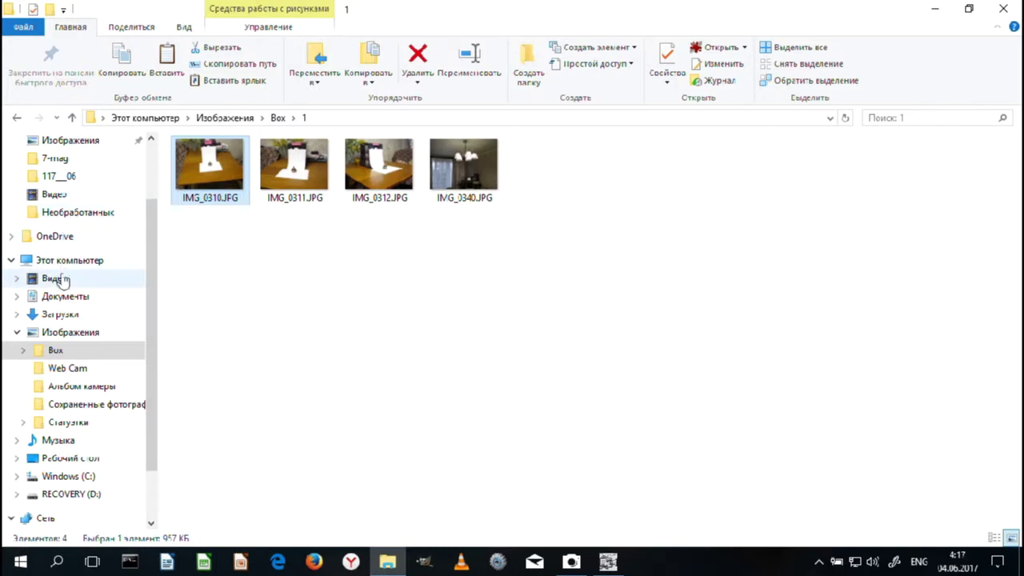
Step: Open IMG_0283.JPG from the Необработанные folder inside Изображения > Статуэтки
{"action": "left_click", "coordinate": [54, 335]}
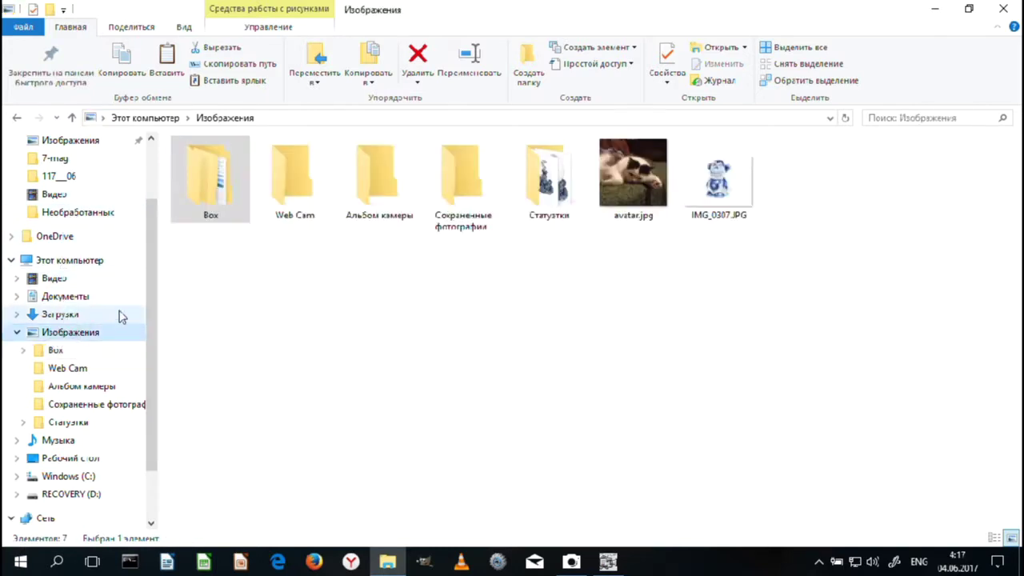
{"action": "double_click", "coordinate": [566, 201]}
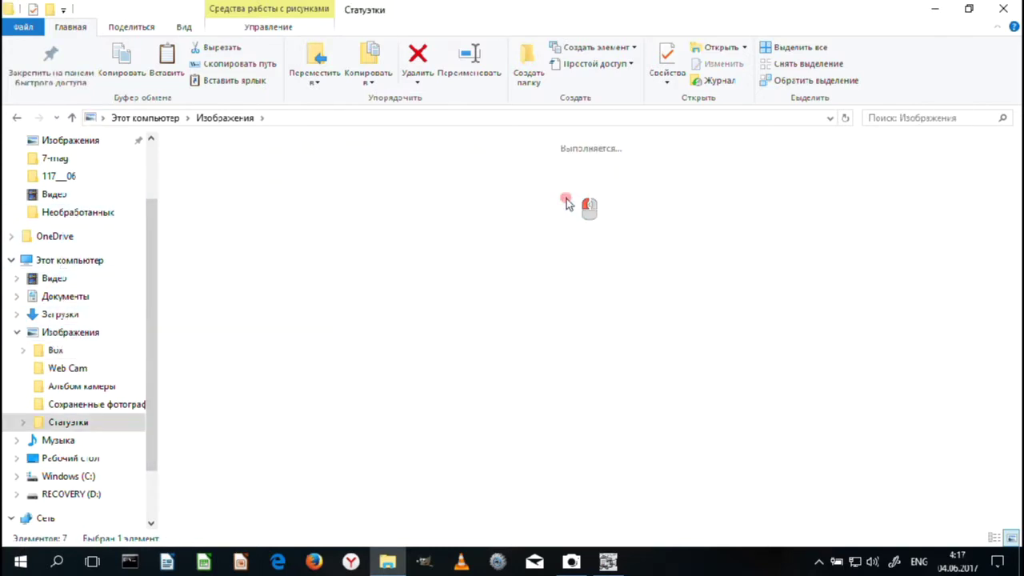
{"action": "left_click", "coordinate": [214, 192]}
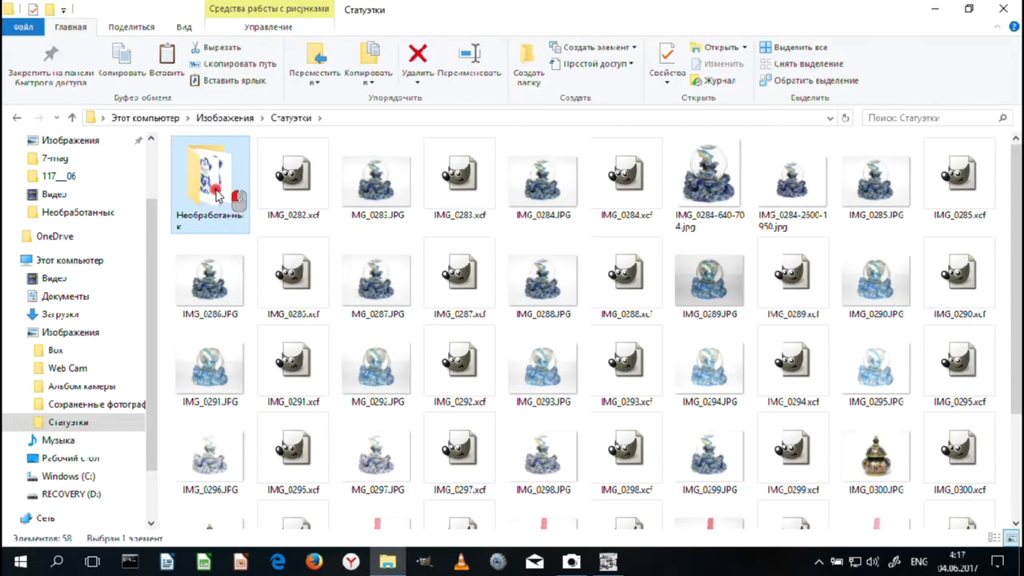
{"action": "double_click", "coordinate": [216, 195]}
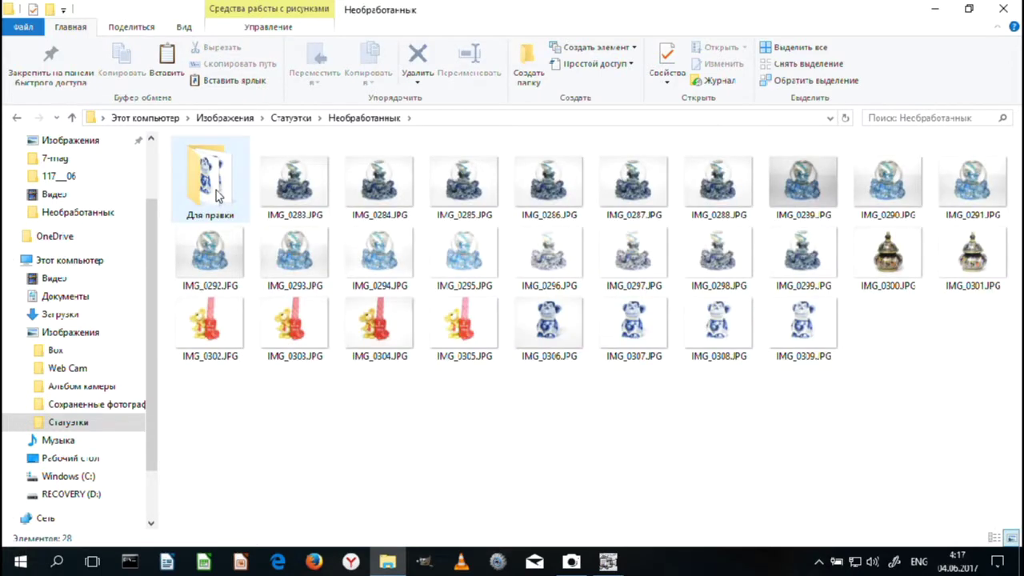
{"action": "left_click", "coordinate": [286, 196]}
{"action": "double_click", "coordinate": [285, 196]}
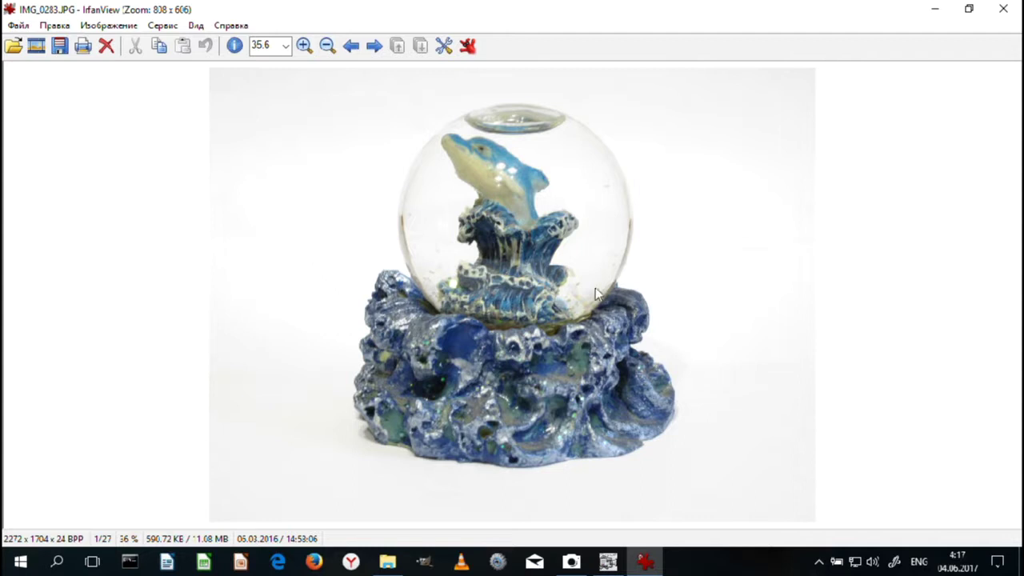
Step: Page through the dolphin snow globe shots from IMG_0284.JPG to IMG_0289.JPG to compare their exposures
{"action": "left_click", "coordinate": [377, 47]}
{"action": "left_click", "coordinate": [376, 46]}
{"action": "left_click", "coordinate": [376, 46]}
{"action": "left_click", "coordinate": [376, 46]}
{"action": "left_click", "coordinate": [376, 46]}
{"action": "left_click", "coordinate": [376, 46]}
{"action": "left_click", "coordinate": [376, 46]}
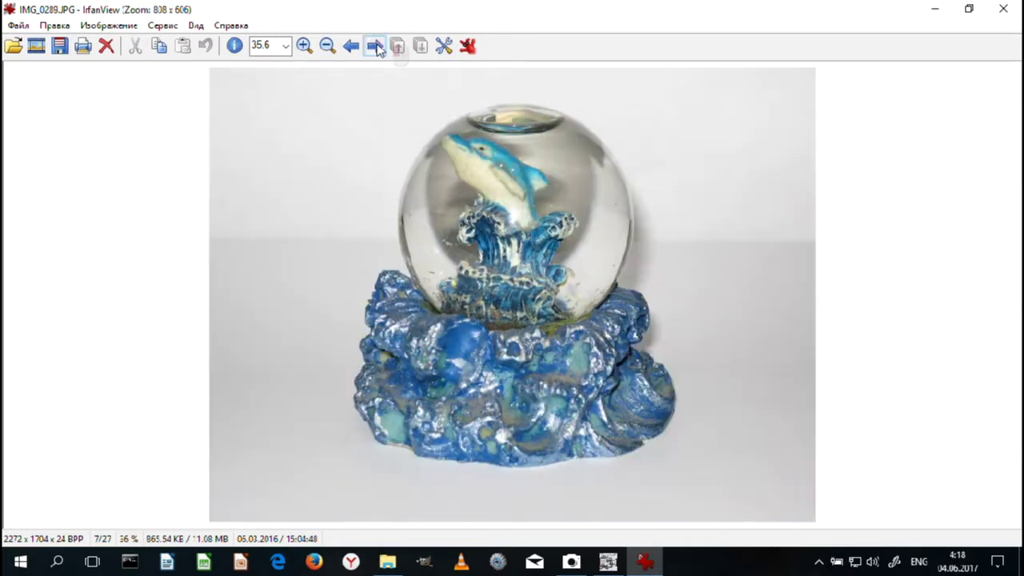
Step: Continue through the snow globe shots from IMG_0290.JPG to IMG_0295.JPG, examining how the background brightness changes
{"action": "left_click", "coordinate": [376, 46]}
{"action": "left_click", "coordinate": [376, 46]}
{"action": "left_click", "coordinate": [376, 46]}
{"action": "left_click", "coordinate": [376, 46]}
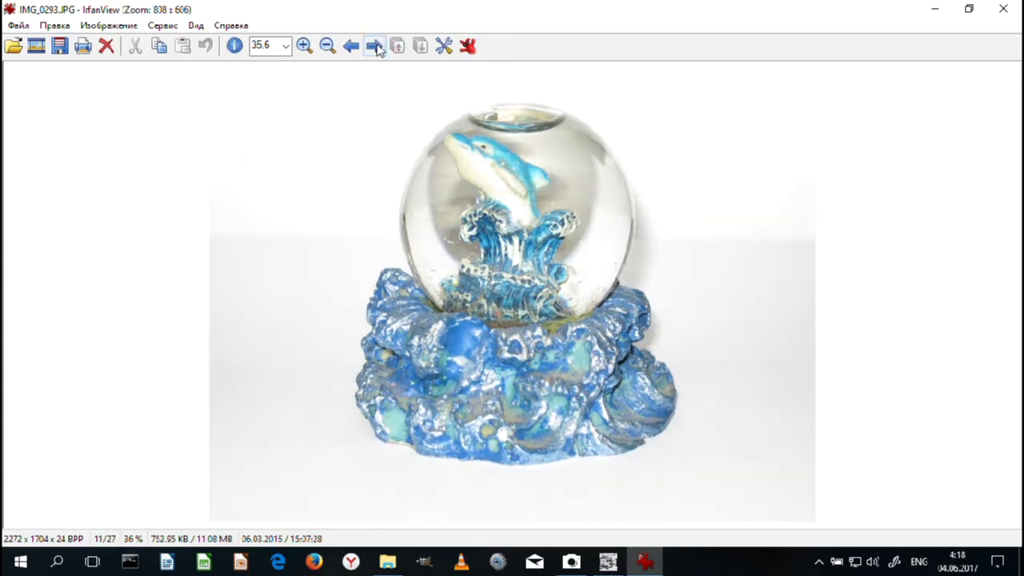
{"action": "left_click", "coordinate": [376, 46]}
{"action": "left_click", "coordinate": [376, 47]}
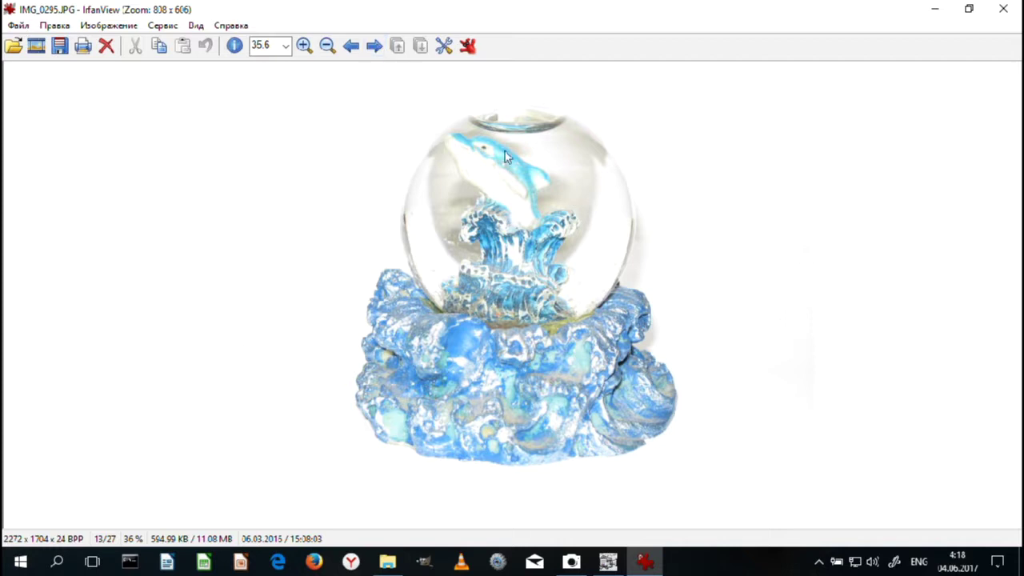
Step: View the remaining snow globe shots from IMG_0296.JPG to IMG_0299.JPG
{"action": "left_click", "coordinate": [375, 48]}
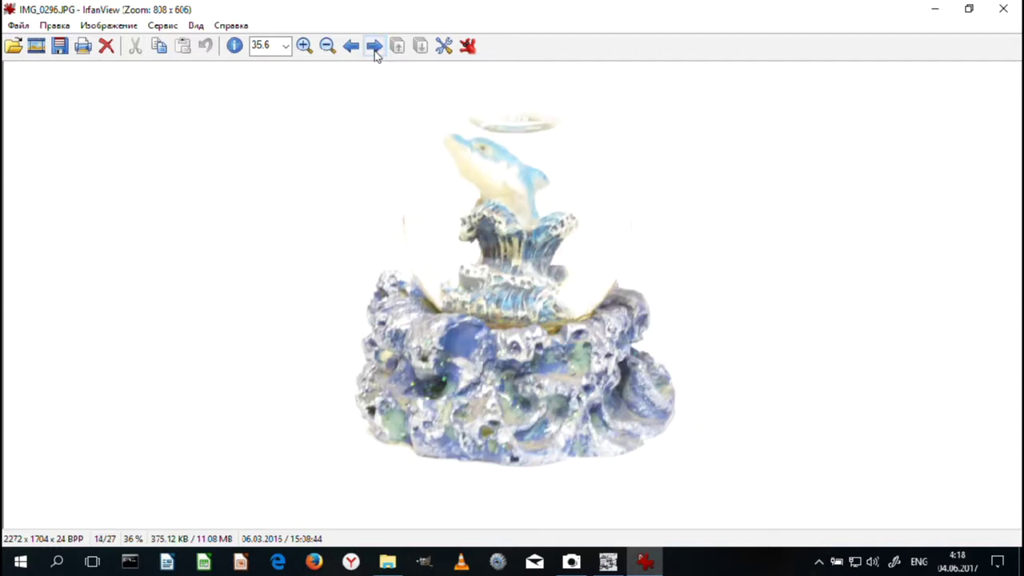
{"action": "left_click", "coordinate": [375, 48]}
{"action": "left_click", "coordinate": [374, 48]}
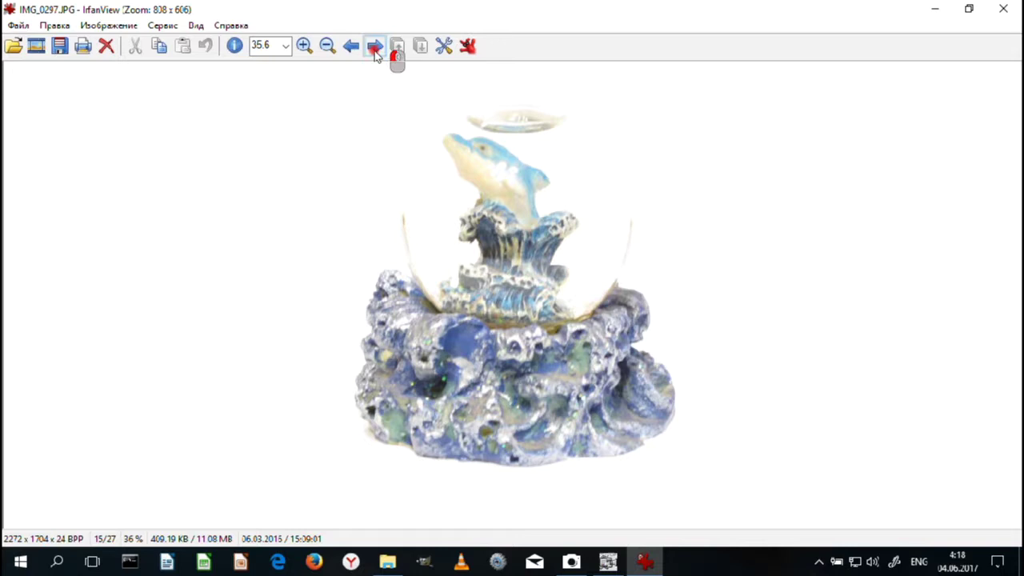
{"action": "left_click", "coordinate": [374, 48]}
Step: Compare the two exposures of the black and gold vase, IMG_0300.JPG and IMG_0301.JPG
{"action": "left_click", "coordinate": [374, 48]}
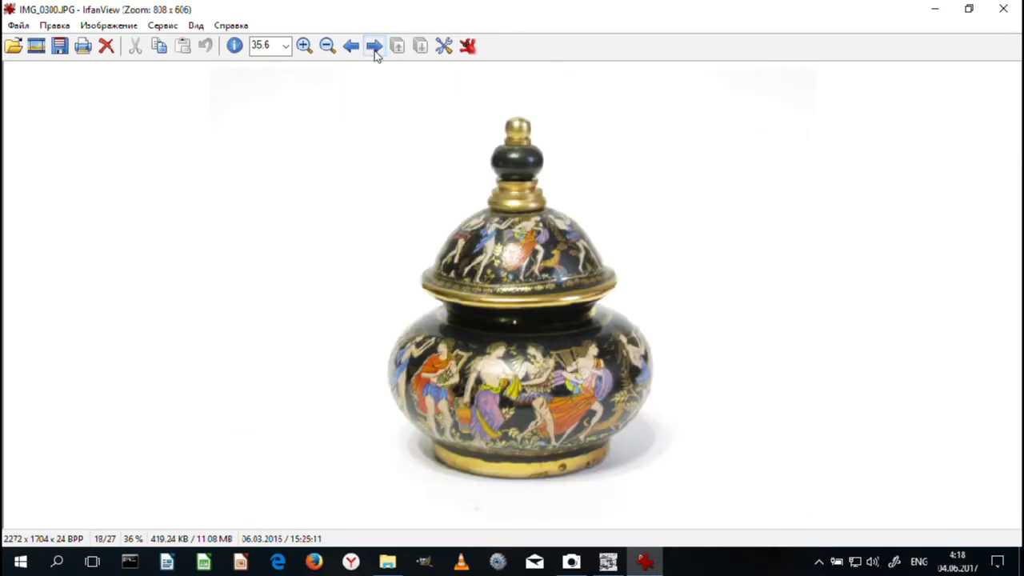
{"action": "left_click", "coordinate": [374, 48]}
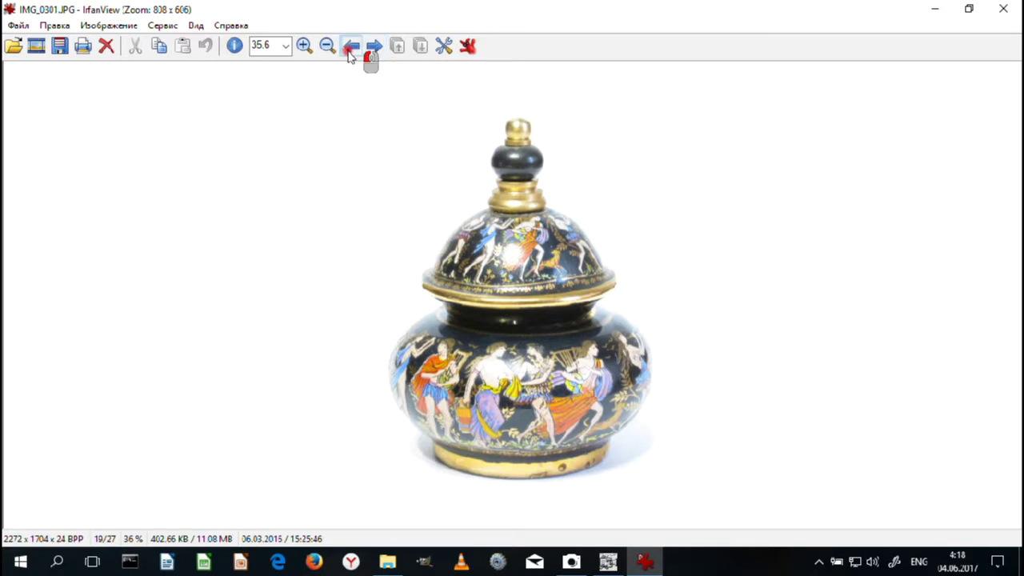
{"action": "left_click", "coordinate": [350, 48]}
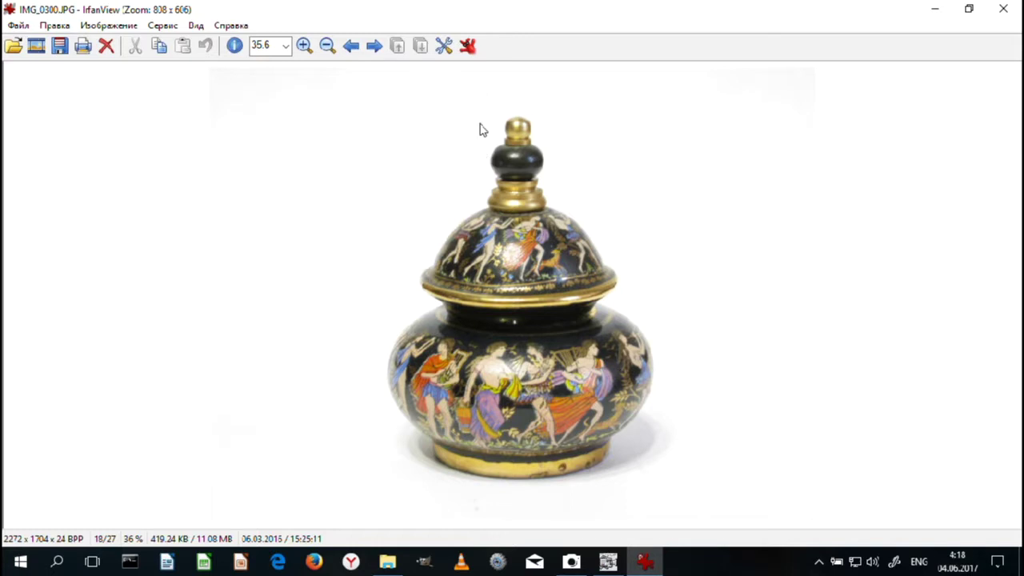
{"action": "left_click", "coordinate": [374, 45]}
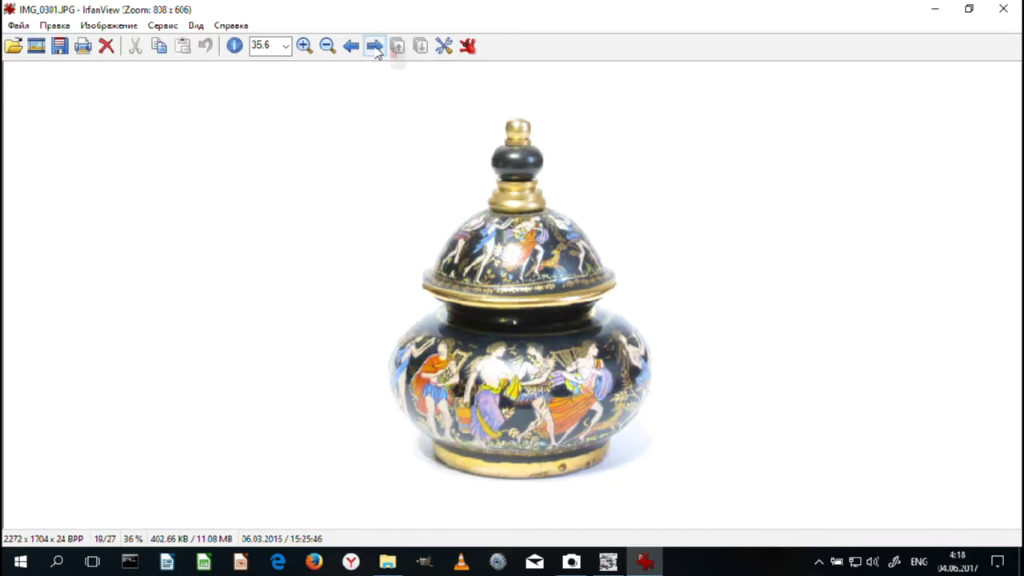
Step: View the yellow bear and candle shots from IMG_0302.JPG to IMG_0305.JPG
{"action": "left_click", "coordinate": [374, 46]}
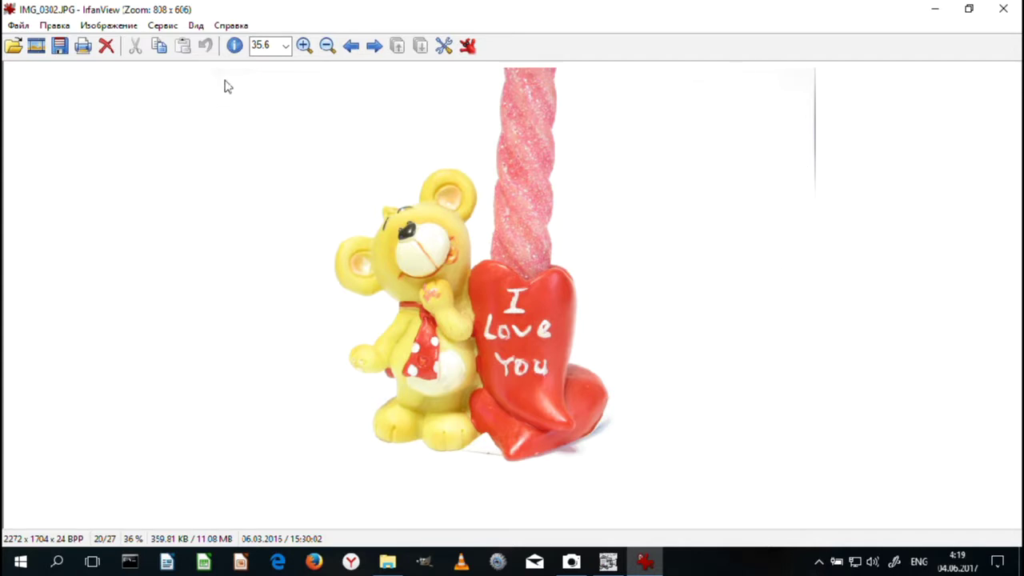
{"action": "left_click", "coordinate": [373, 46]}
{"action": "left_click", "coordinate": [373, 46]}
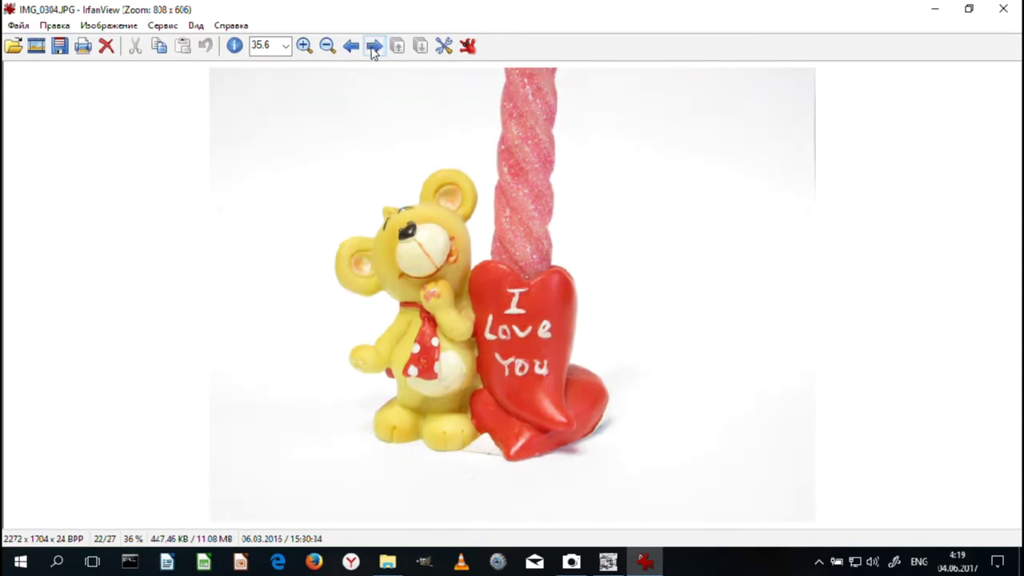
{"action": "left_click", "coordinate": [373, 46]}
Step: View the blue monkey shots IMG_0306.JPG to IMG_0308.JPG, return to IMG_0307.JPG and close the viewer
{"action": "left_click", "coordinate": [374, 47]}
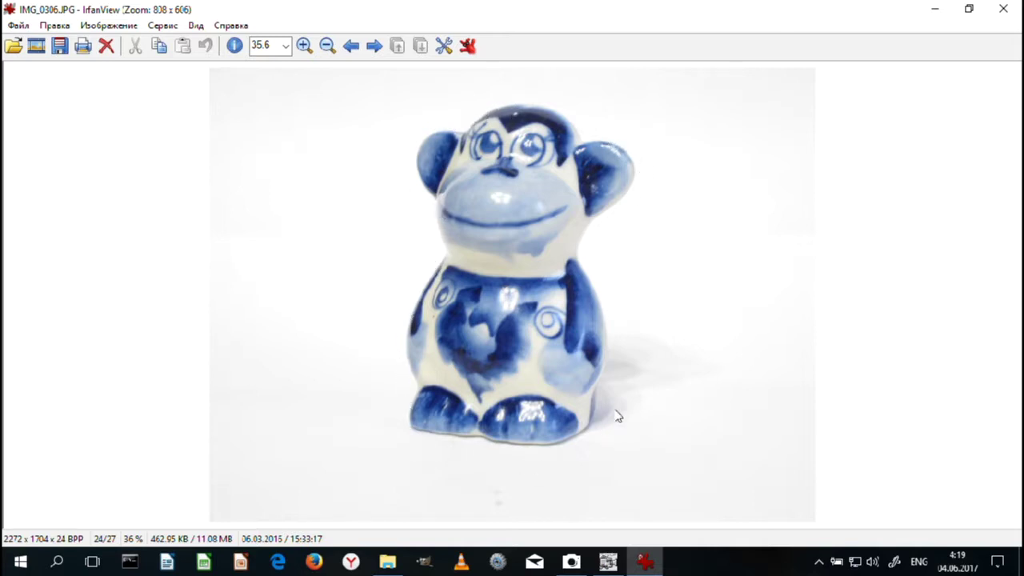
{"action": "left_click", "coordinate": [374, 46]}
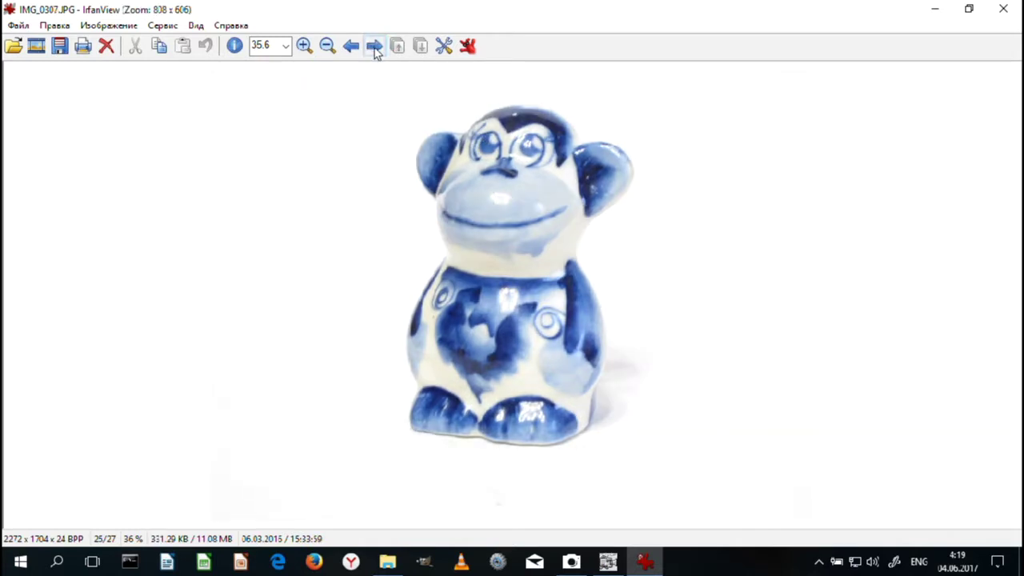
{"action": "left_click", "coordinate": [374, 46]}
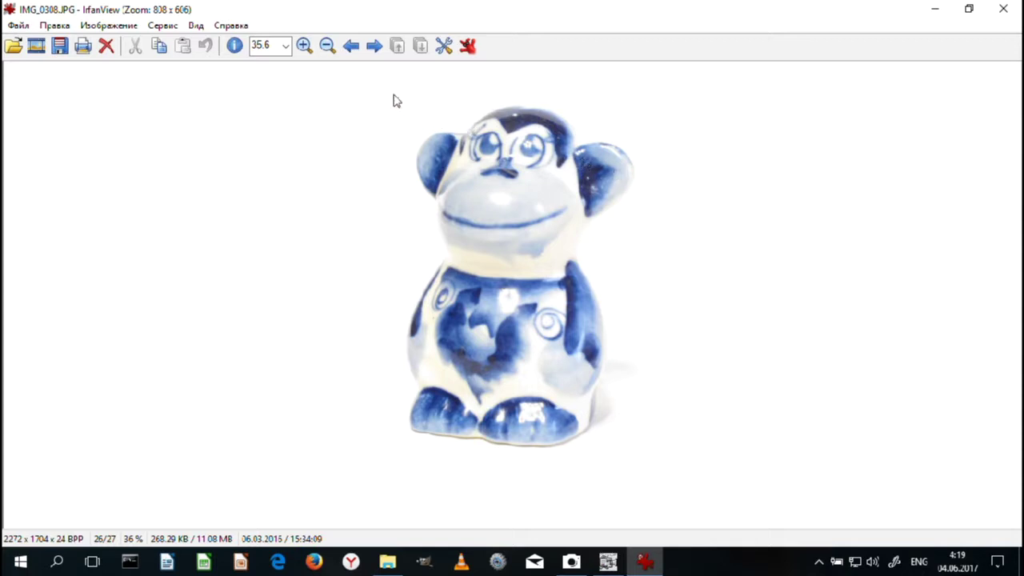
{"action": "left_click", "coordinate": [351, 46]}
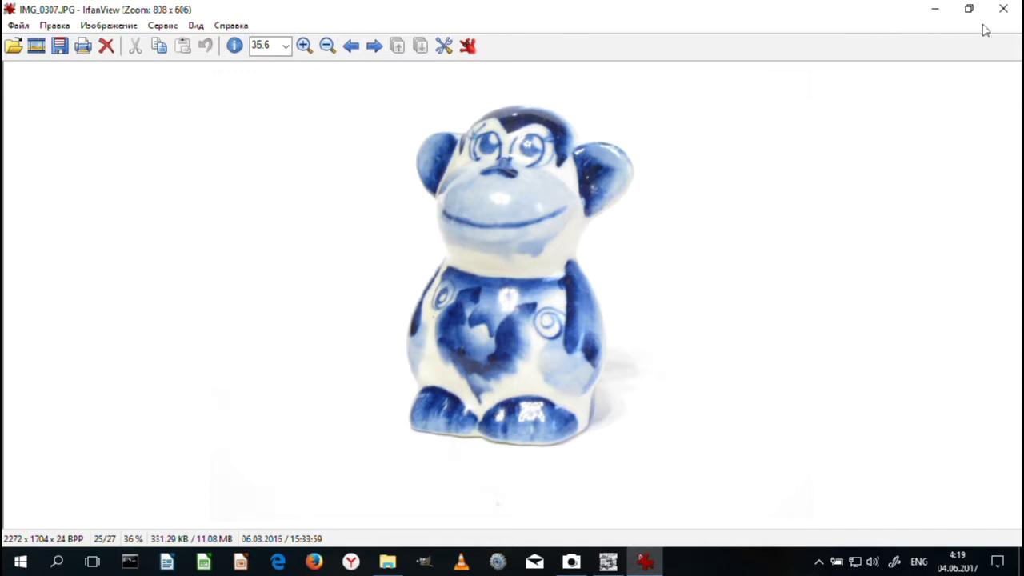
{"action": "left_click", "coordinate": [1004, 8]}
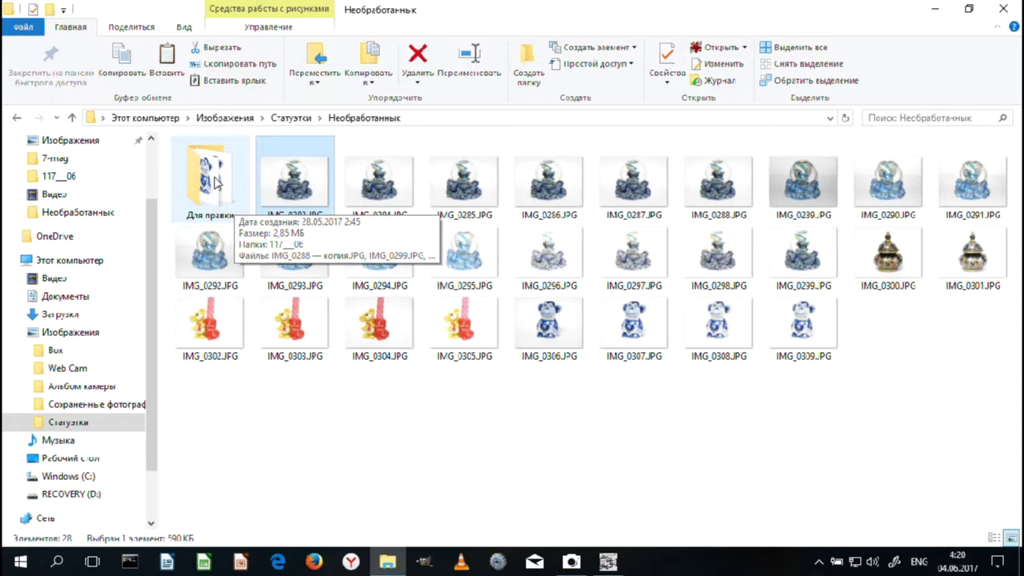
Step: Open the Для правки folder, view IMG_0301 — копия.JPG from it and close the viewer
{"action": "double_click", "coordinate": [213, 181]}
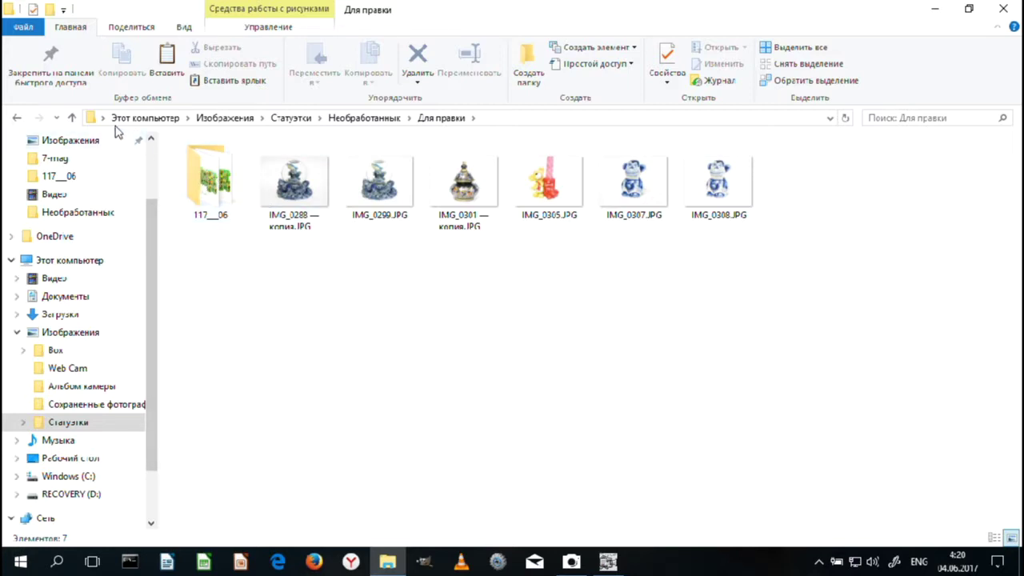
{"action": "left_click", "coordinate": [16, 118]}
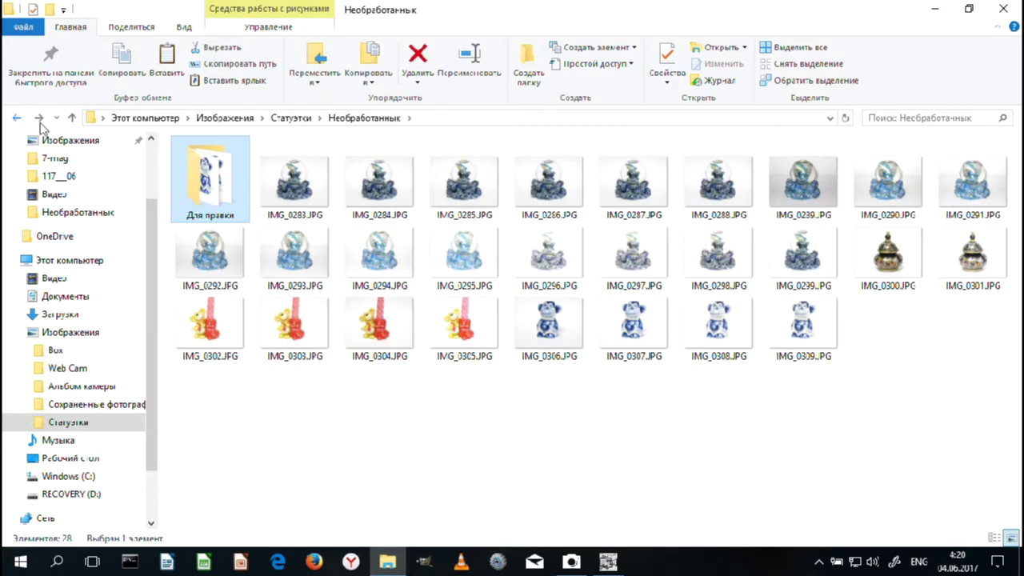
{"action": "double_click", "coordinate": [205, 192]}
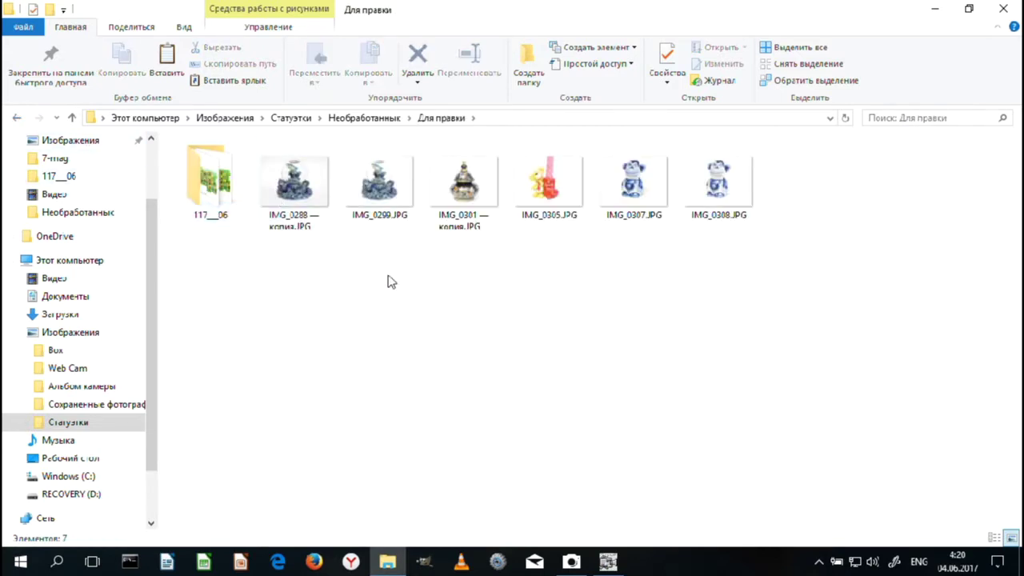
{"action": "double_click", "coordinate": [474, 192]}
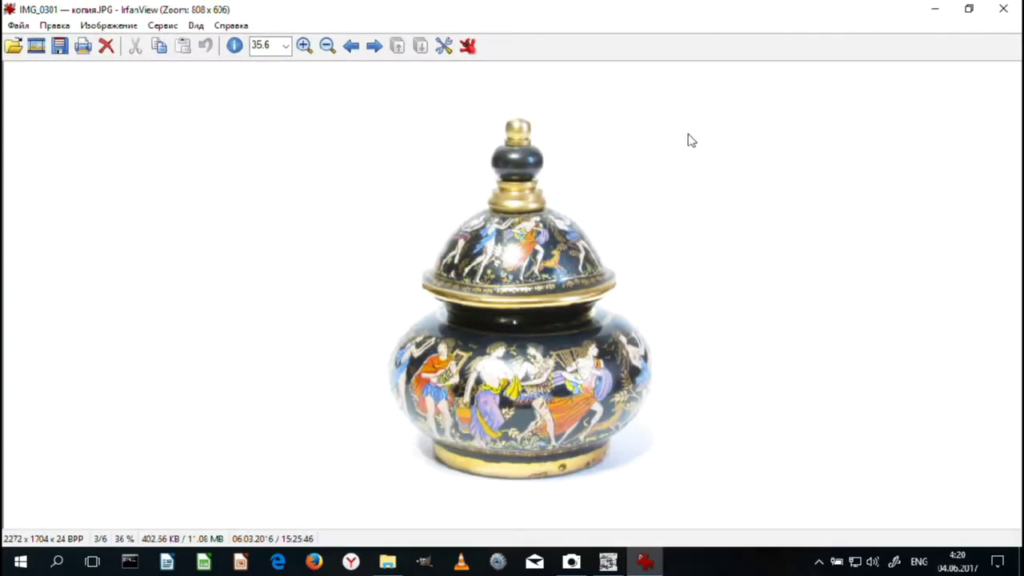
{"action": "left_click", "coordinate": [1004, 9]}
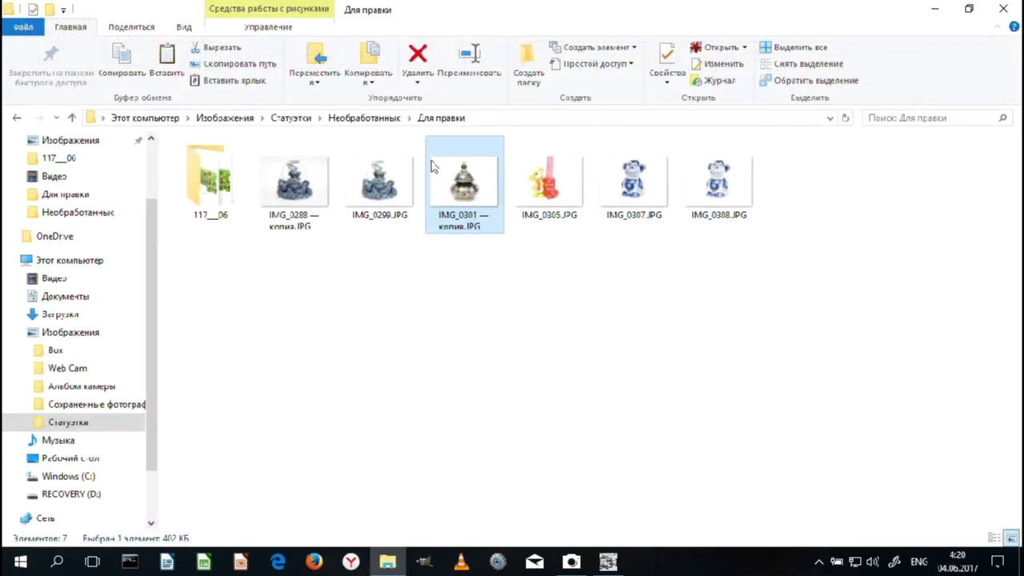
Step: Launch GIMP, shrink the File Explorer window and load IMG_0301 — копия.JPG from the Для правки folder into GIMP for editing
{"action": "left_click", "coordinate": [422, 562]}
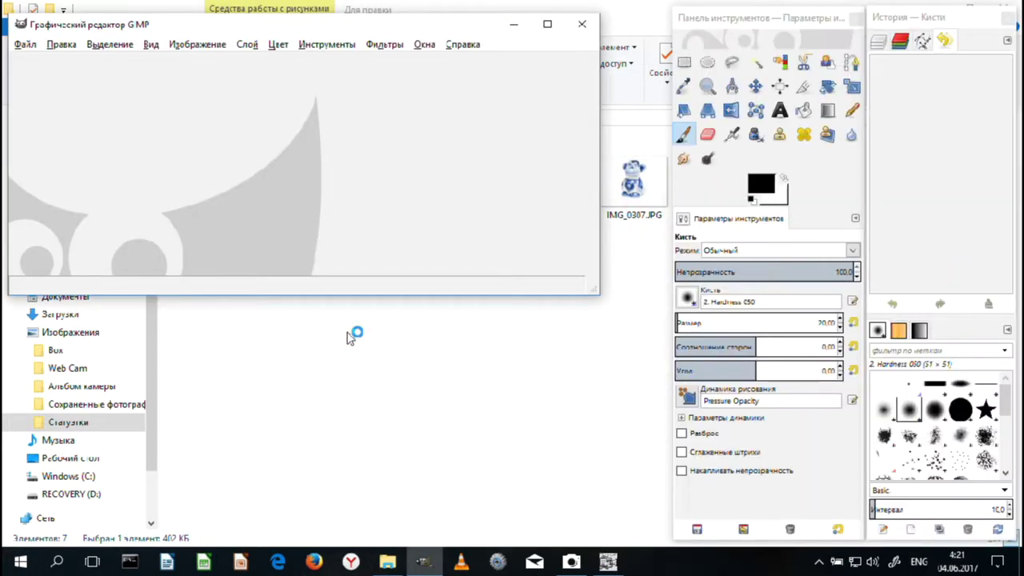
{"action": "left_click", "coordinate": [632, 17]}
{"action": "double_click", "coordinate": [632, 17]}
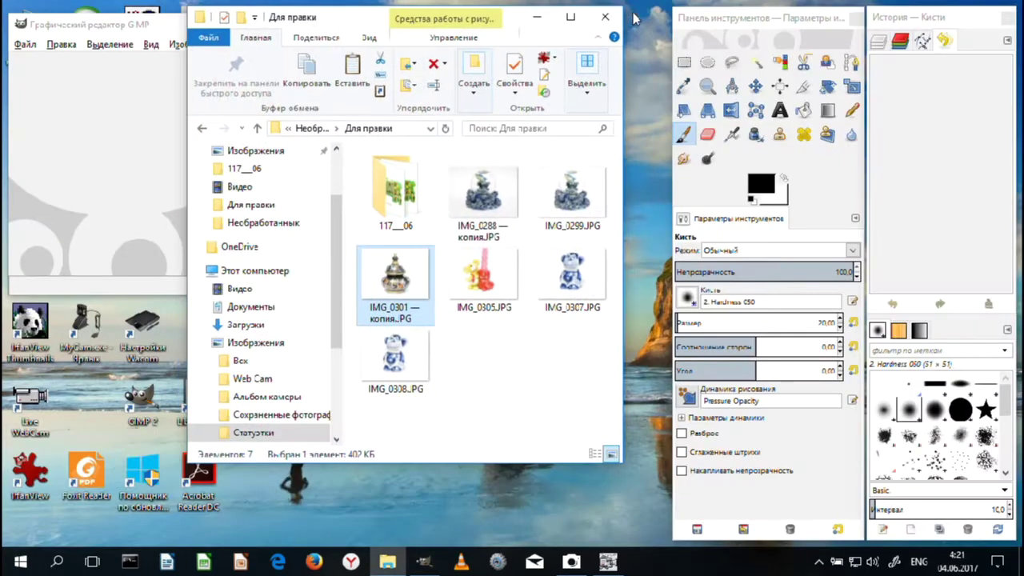
{"action": "left_click_drag", "start_coordinate": [336, 17], "coordinate": [463, 87]}
{"action": "left_click_drag", "start_coordinate": [528, 342], "coordinate": [259, 193]}
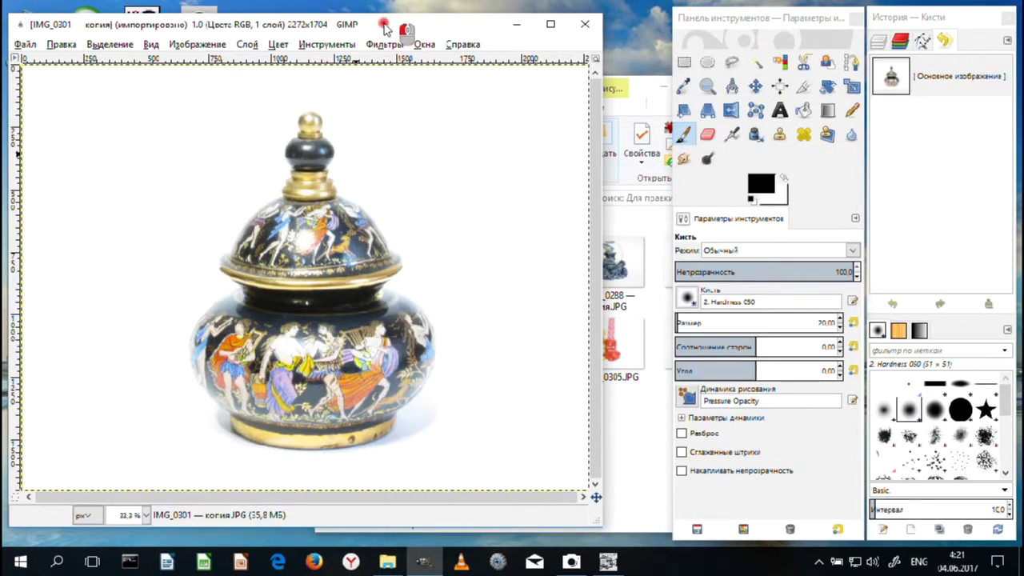
{"action": "left_click_drag", "start_coordinate": [418, 32], "coordinate": [453, 22]}
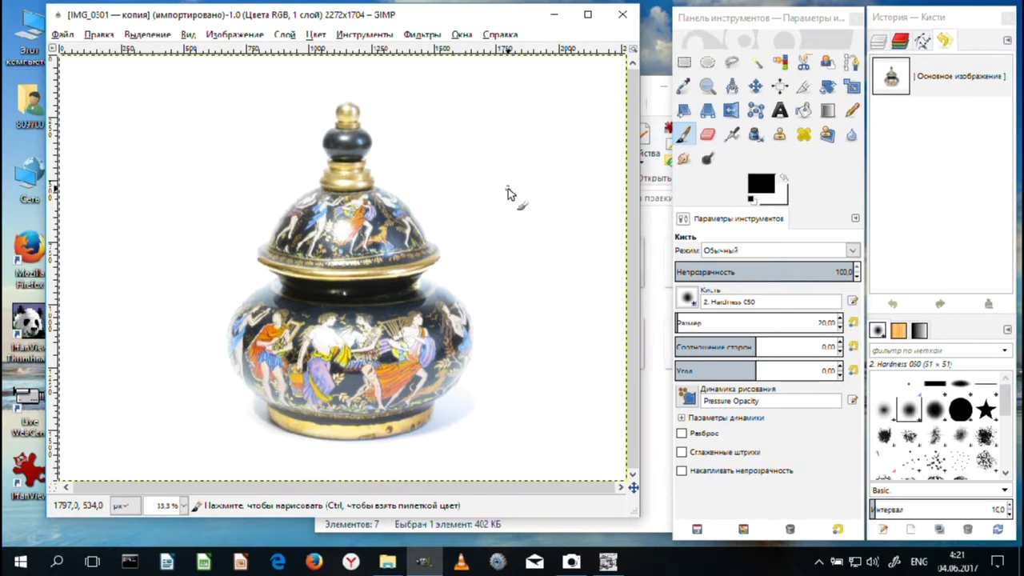
Step: Darken the vase's shadows with Levels by setting the black input level of the Value channel to 87, and inspect the result at 50%
{"action": "key", "text": "minus"}
{"action": "key", "text": "minus"}
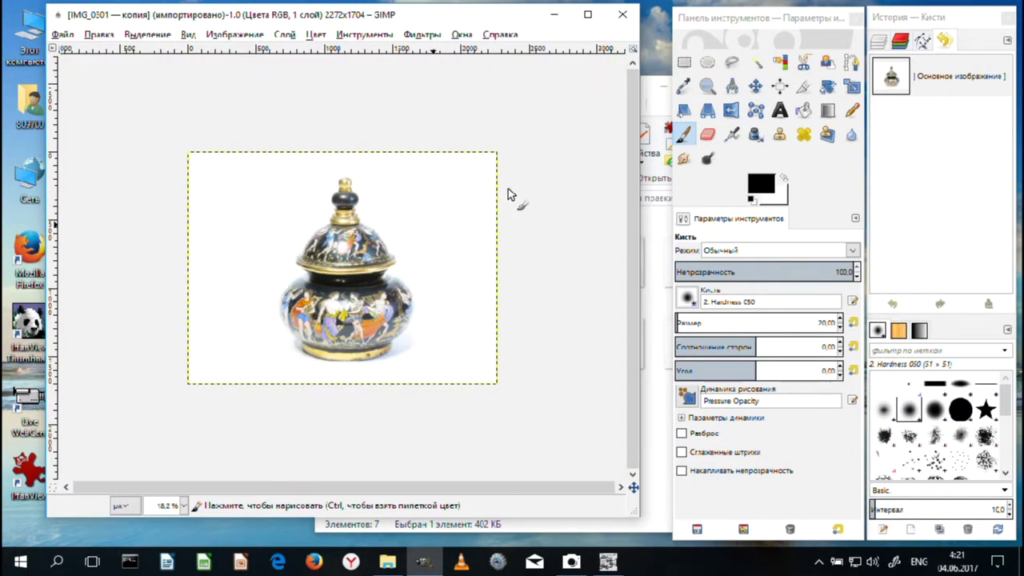
{"action": "key", "text": "plus"}
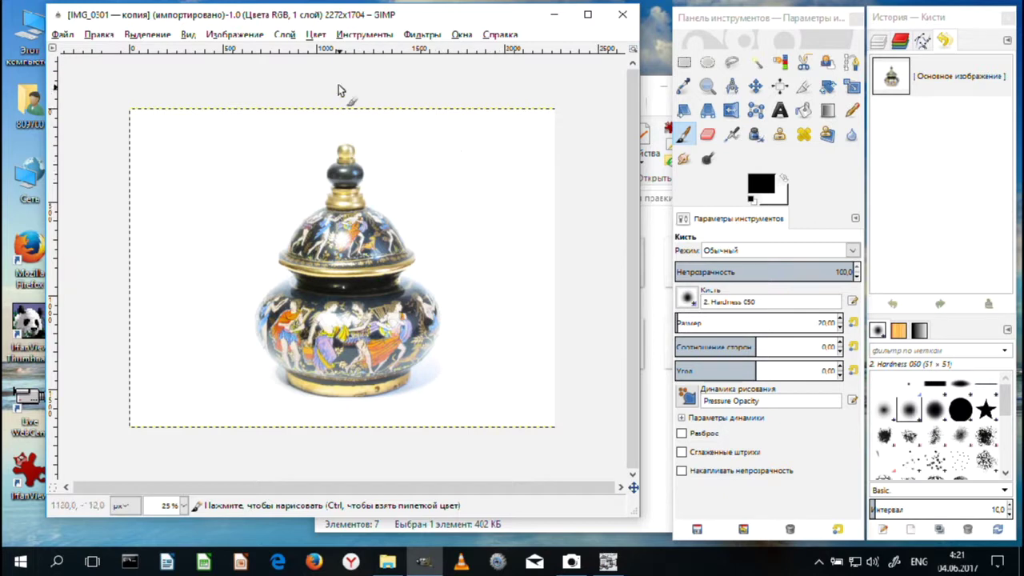
{"action": "left_click", "coordinate": [316, 34]}
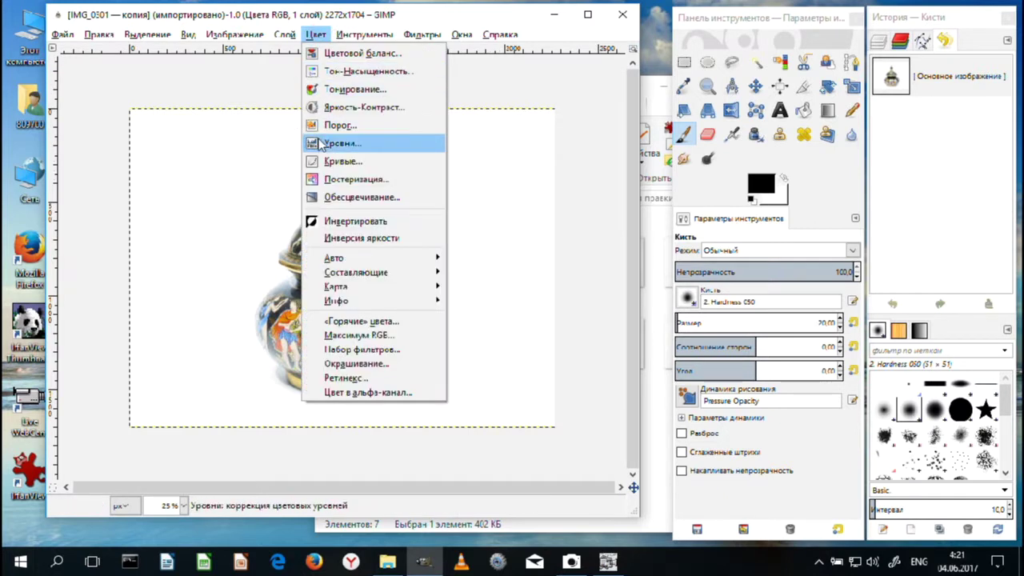
{"action": "left_click", "coordinate": [324, 143]}
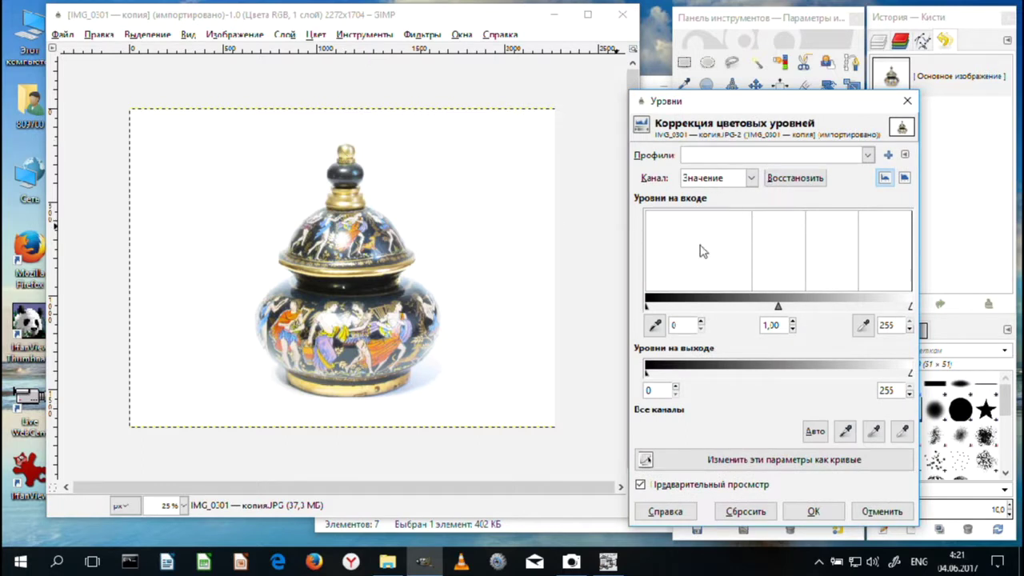
{"action": "left_click", "coordinate": [647, 309]}
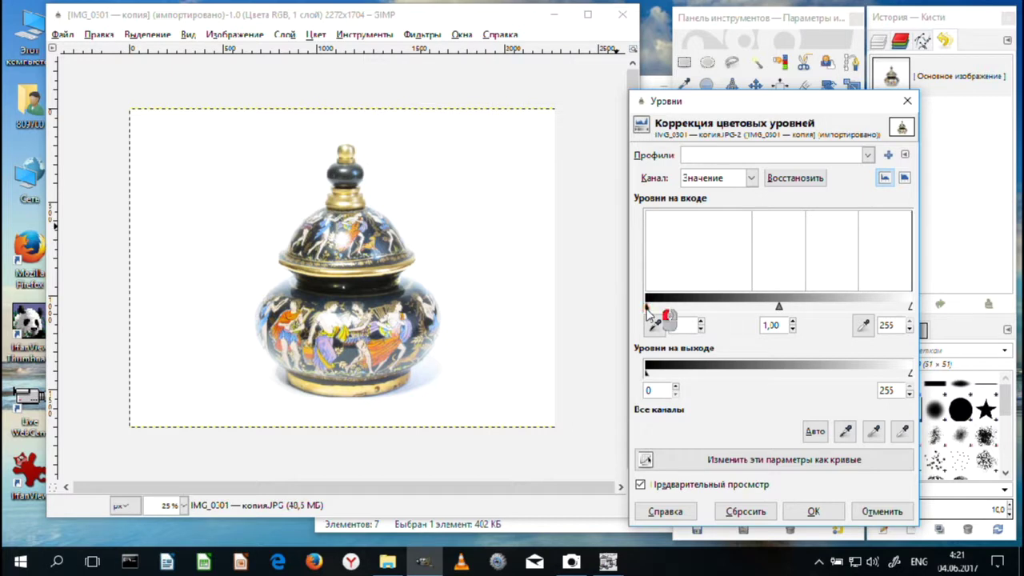
{"action": "left_click_drag", "start_coordinate": [649, 313], "coordinate": [725, 312]}
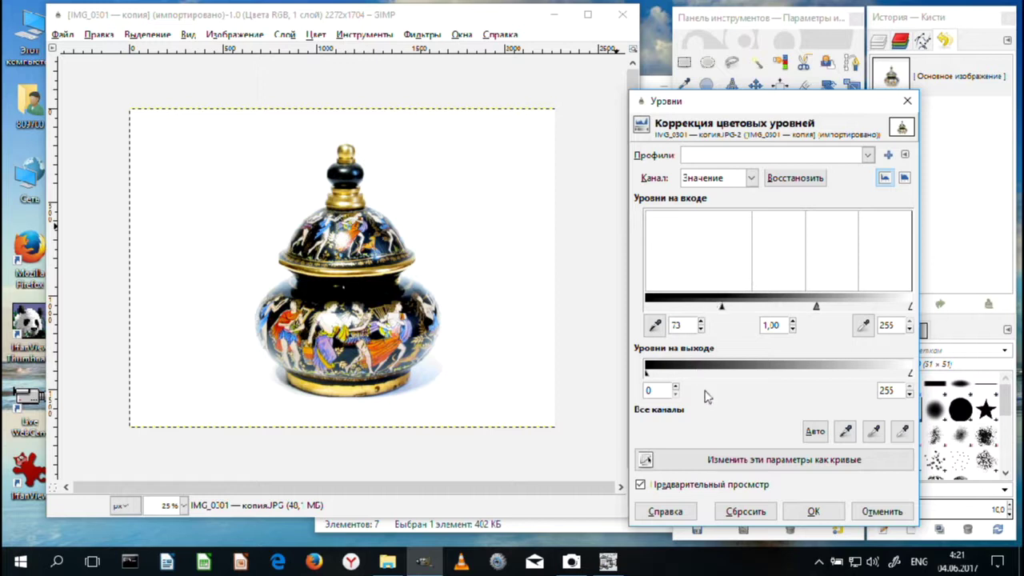
{"action": "left_click", "coordinate": [736, 305]}
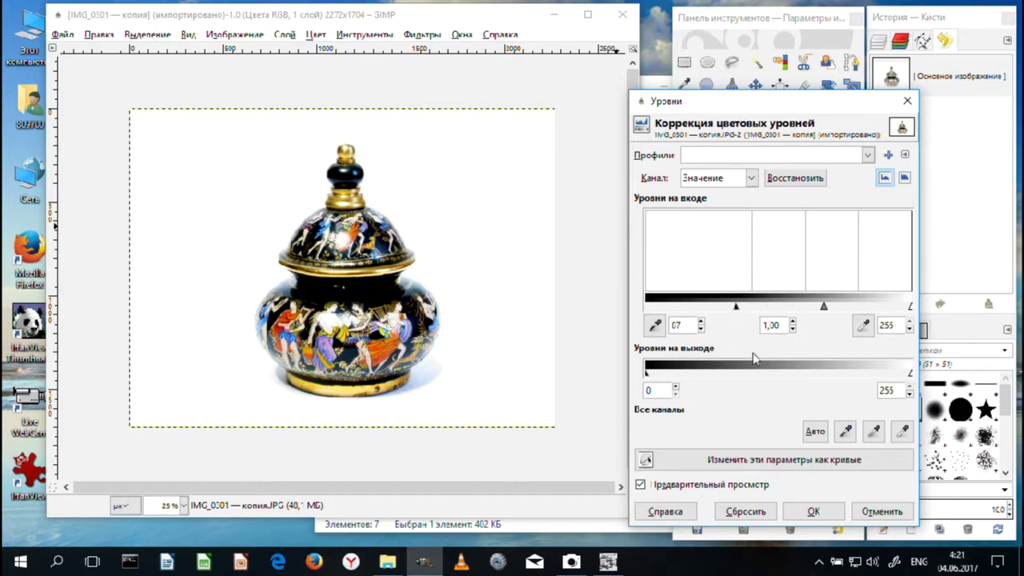
{"action": "left_click", "coordinate": [803, 519]}
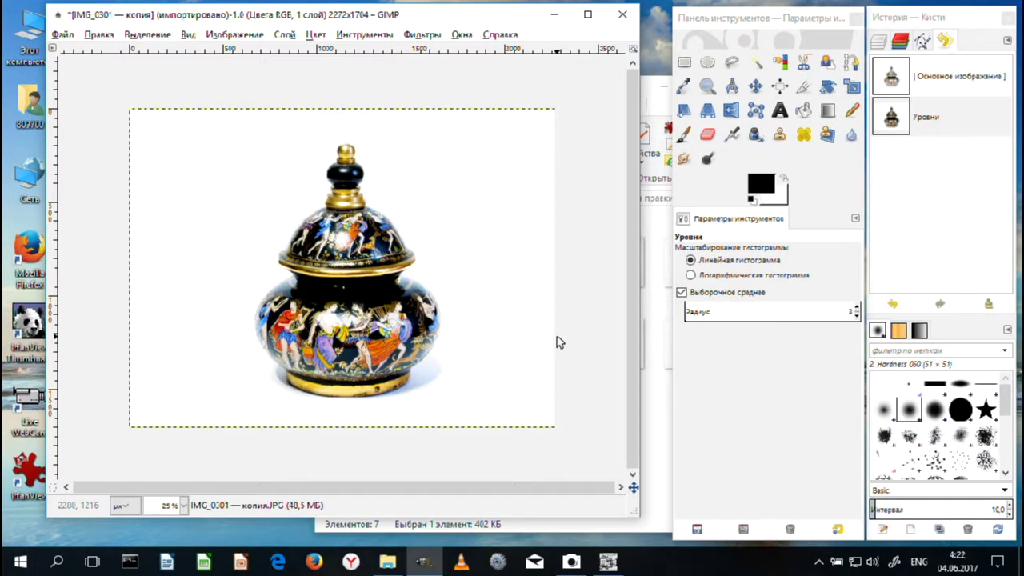
{"action": "key", "text": "plus"}
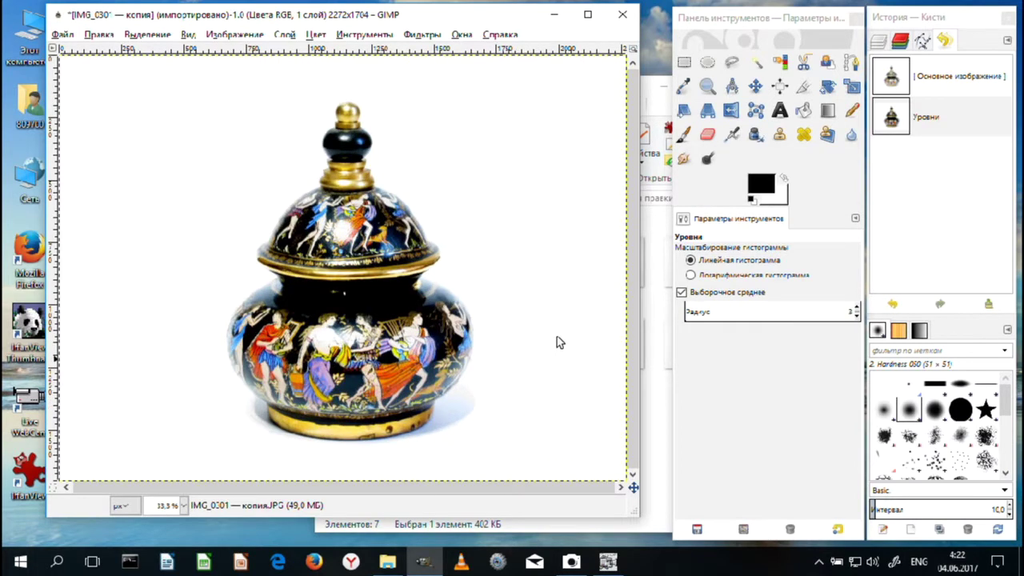
{"action": "key", "text": "plus"}
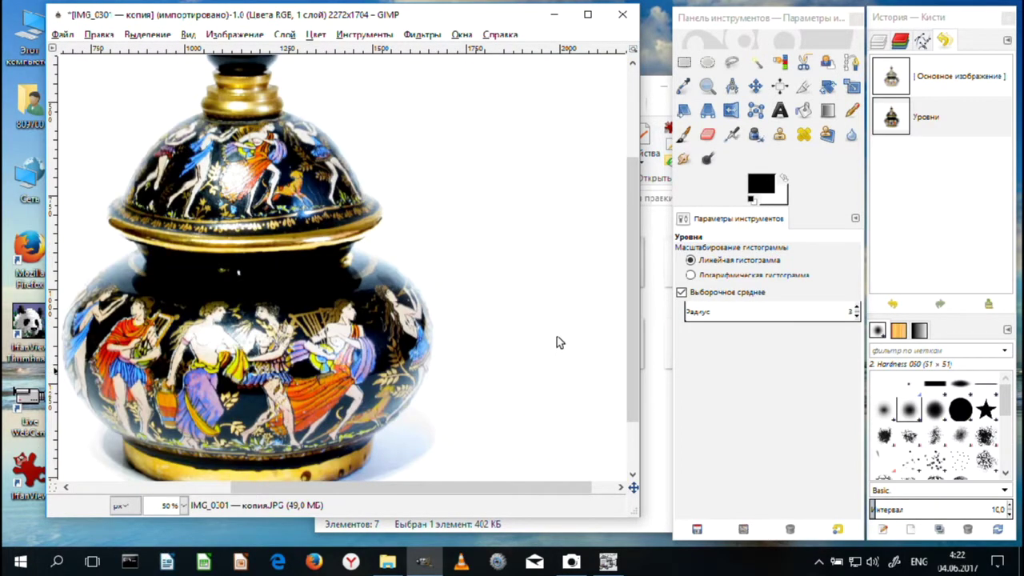
Step: Close the vase photo, discarding its changes, and load IMG_0305.JPG from the Для правки folder into GIMP
{"action": "key", "text": "minus"}
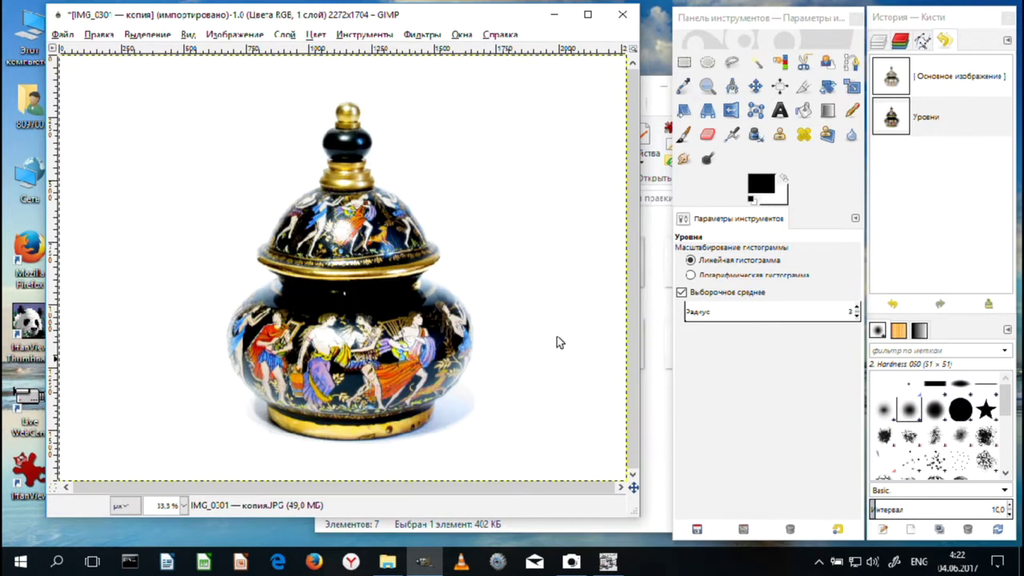
{"action": "left_click", "coordinate": [623, 16]}
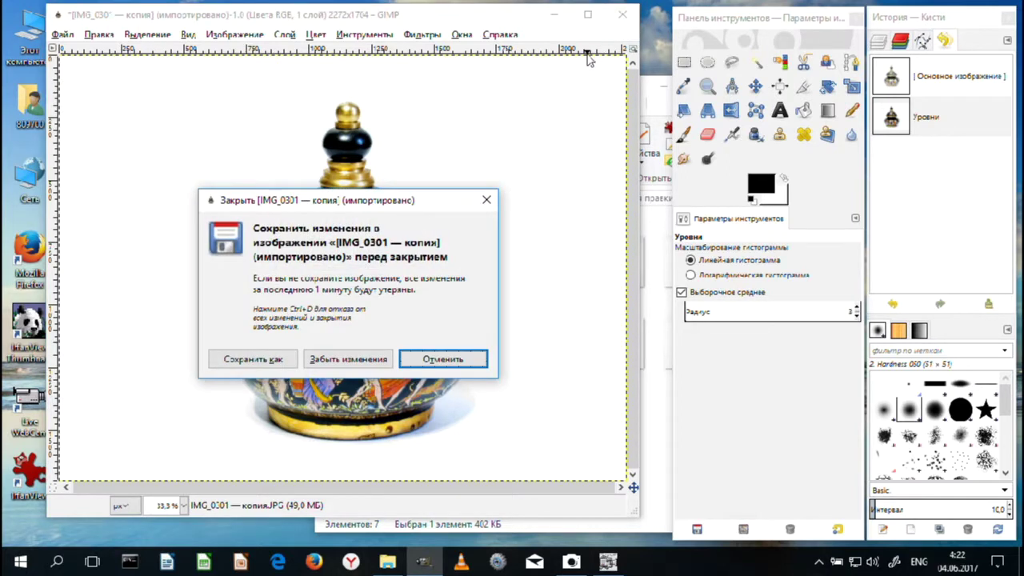
{"action": "left_click", "coordinate": [361, 365]}
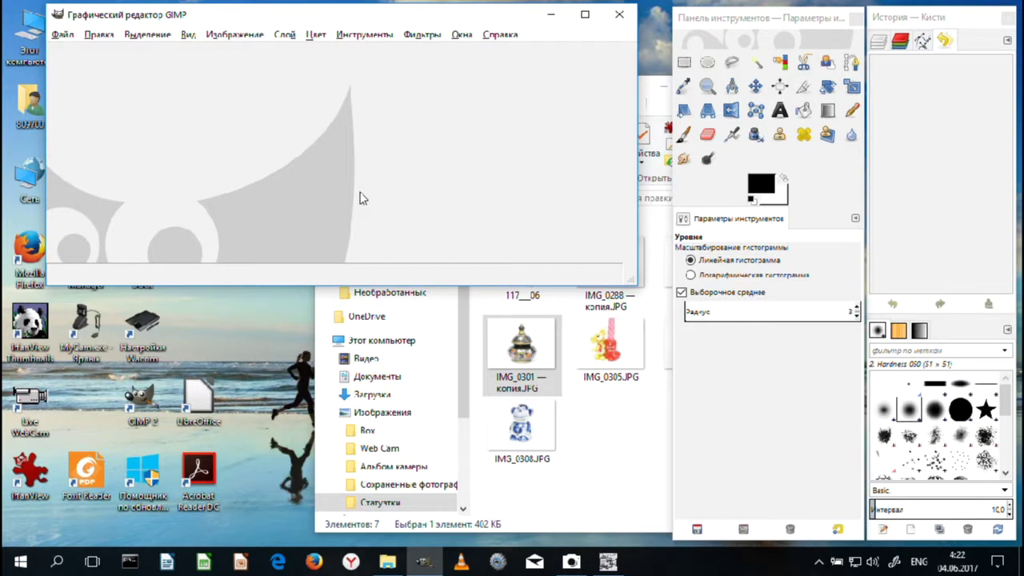
{"action": "left_click", "coordinate": [651, 106]}
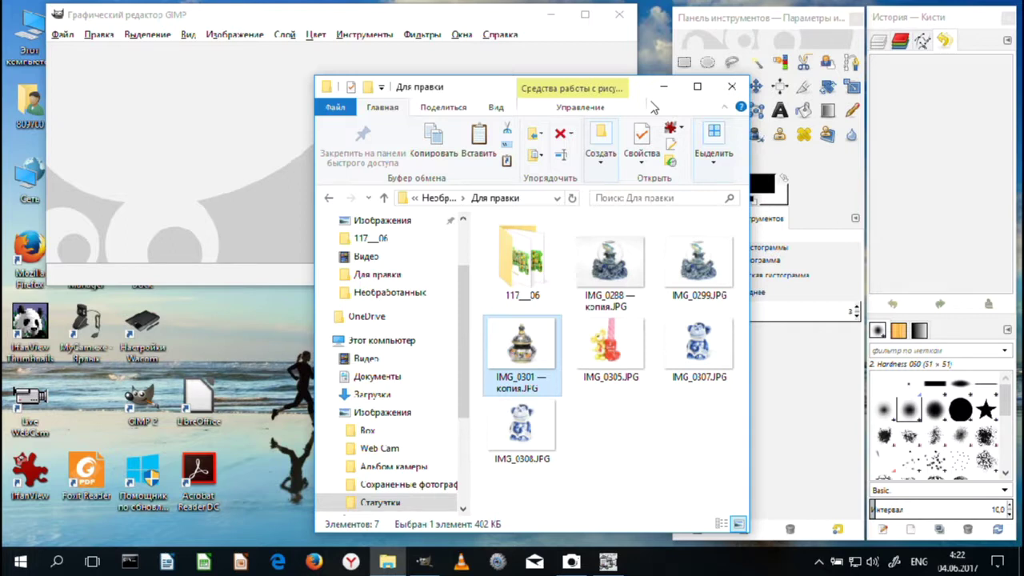
{"action": "left_click_drag", "start_coordinate": [611, 352], "coordinate": [253, 167]}
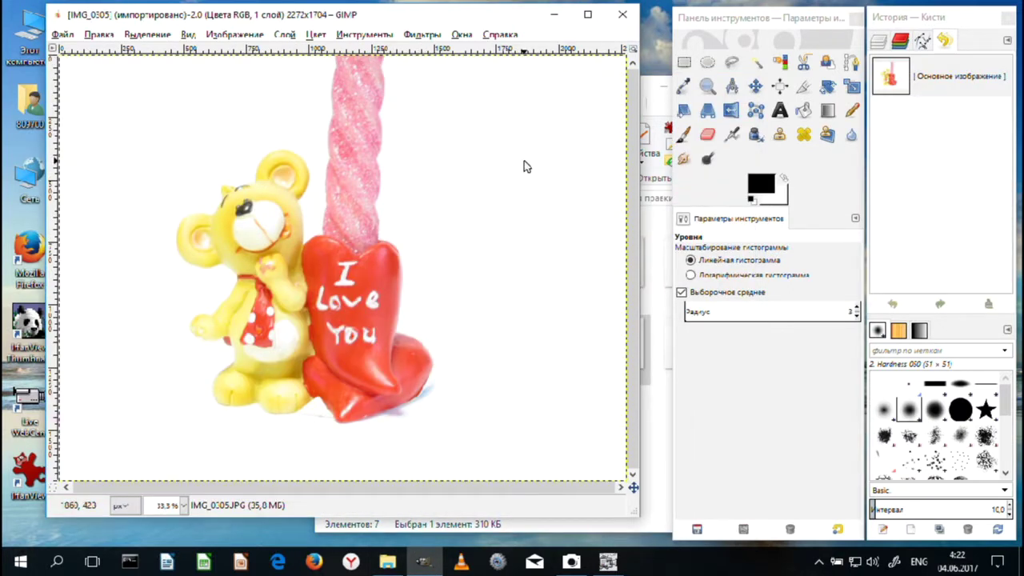
Step: Darken the bear and candle photo with Levels by setting the Value channel's black input level to 118
{"action": "left_click", "coordinate": [315, 35]}
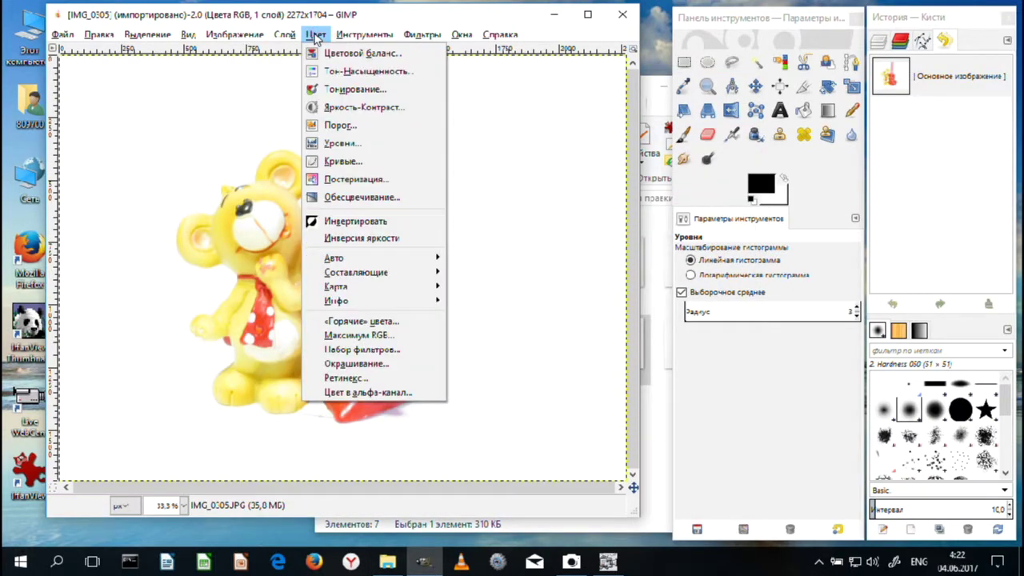
{"action": "left_click", "coordinate": [369, 143]}
{"action": "left_click_drag", "start_coordinate": [646, 305], "coordinate": [769, 311]}
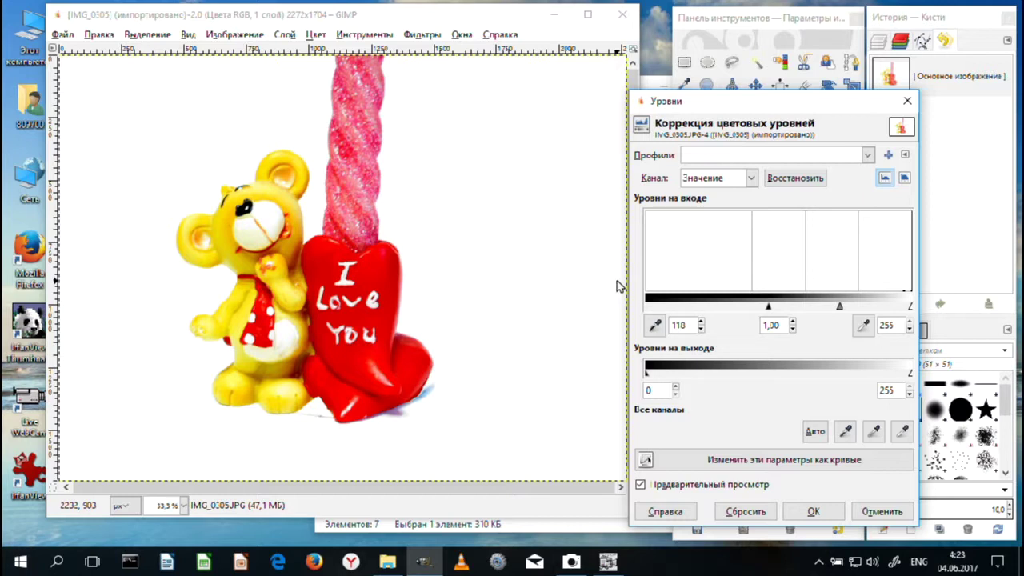
{"action": "left_click", "coordinate": [815, 512]}
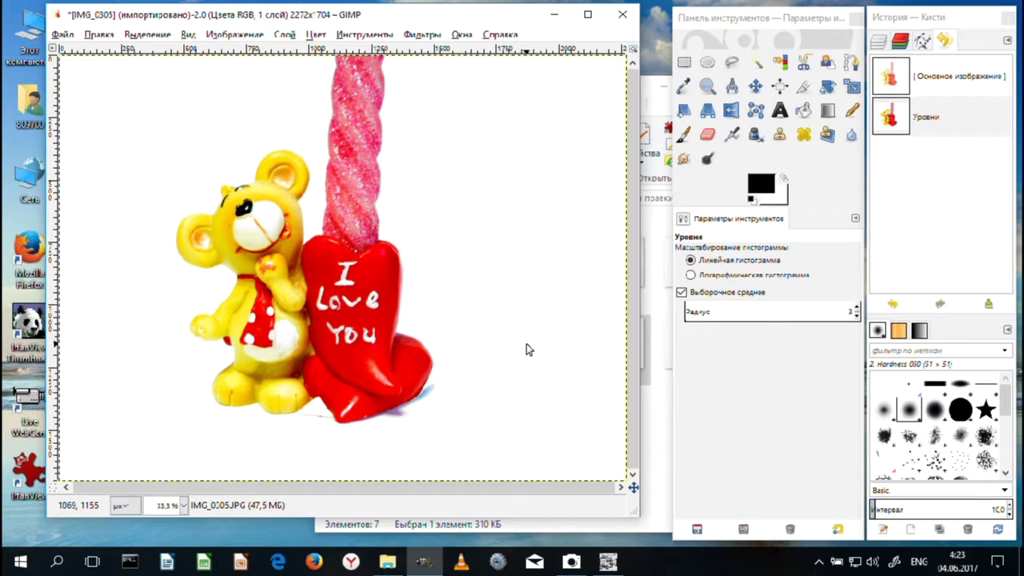
{"action": "scroll", "coordinate": [526, 349], "scroll_direction": "down", "scroll_amount": 1}
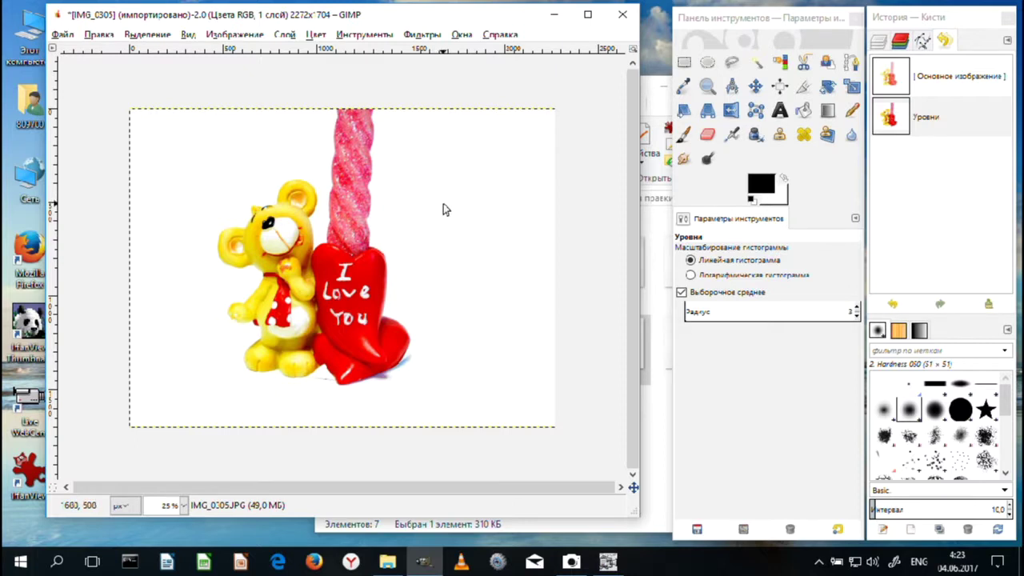
Step: Select the white background with Fuzzy Select at threshold 15.0 and invert the selection to the bear and candle figurine
{"action": "left_click", "coordinate": [756, 64]}
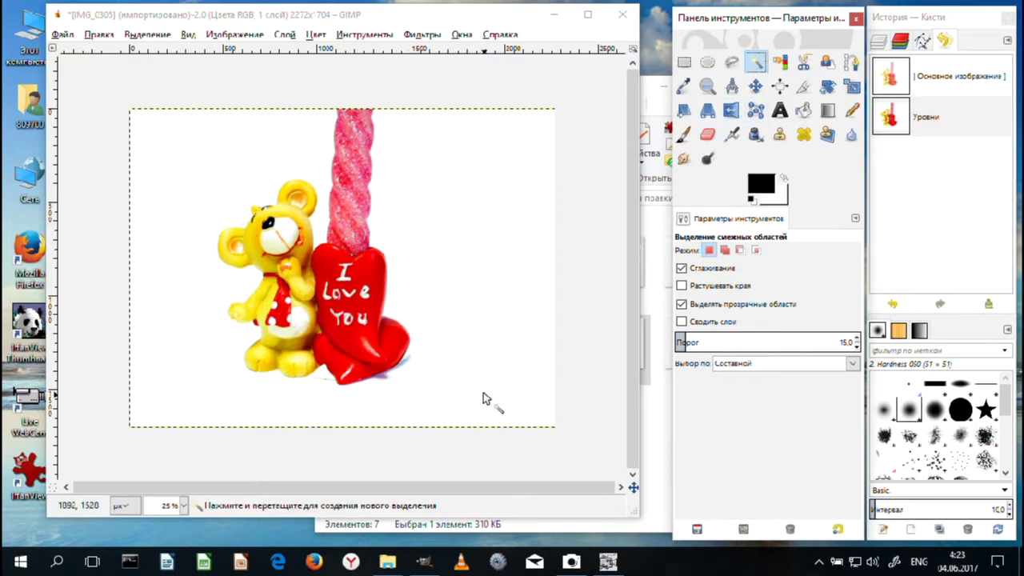
{"action": "left_click", "coordinate": [472, 198]}
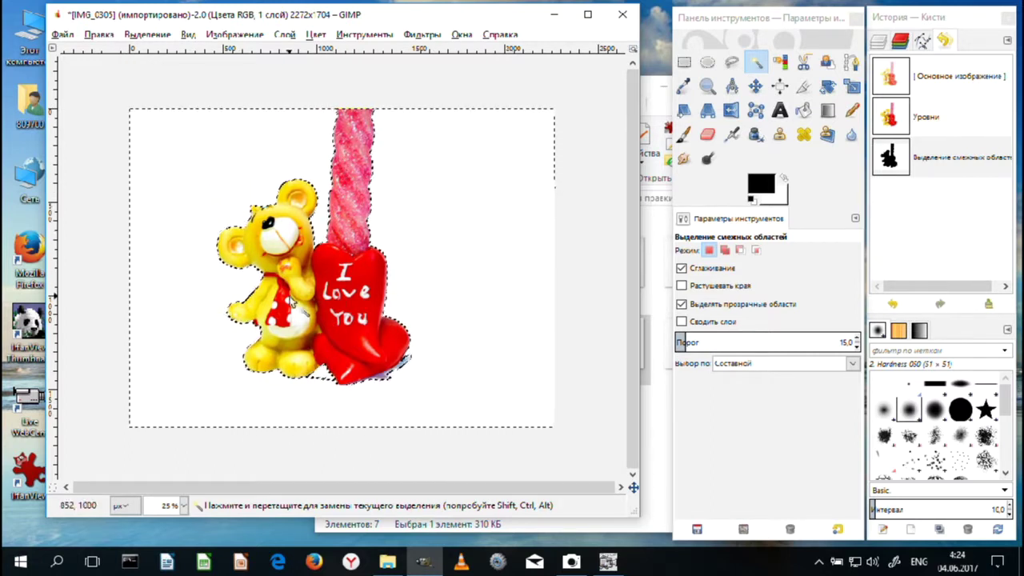
{"action": "right_click", "coordinate": [472, 230]}
{"action": "mouse_move", "coordinate": [510, 285]}
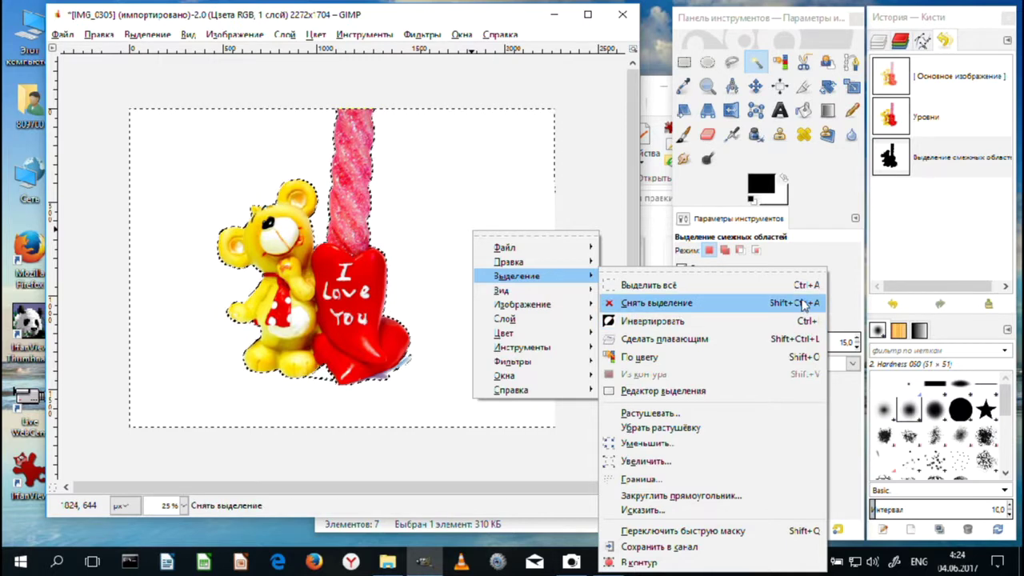
{"action": "left_click", "coordinate": [654, 322]}
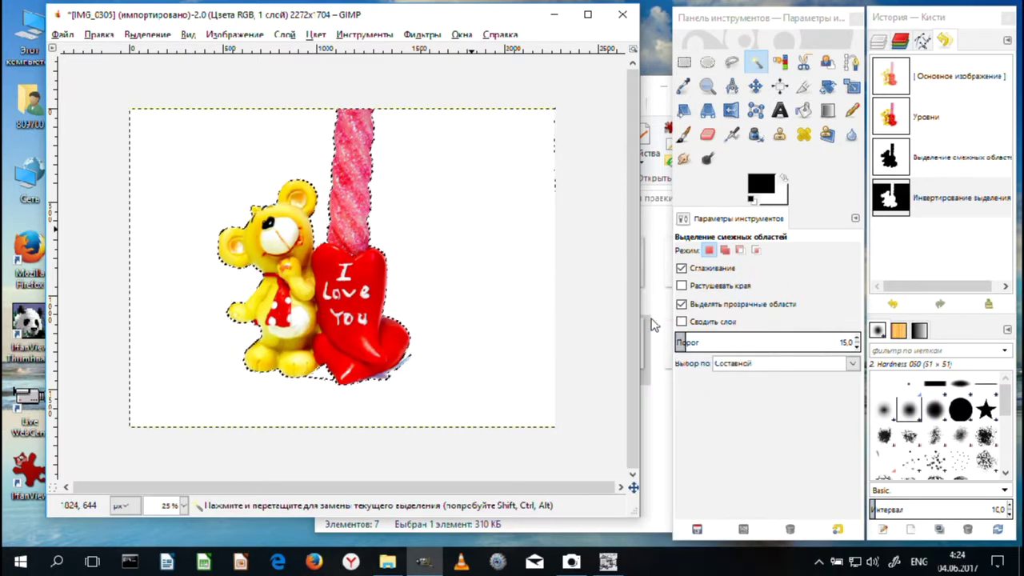
Step: Invert the selection back to the white background and copy the selected area
{"action": "right_click", "coordinate": [495, 257]}
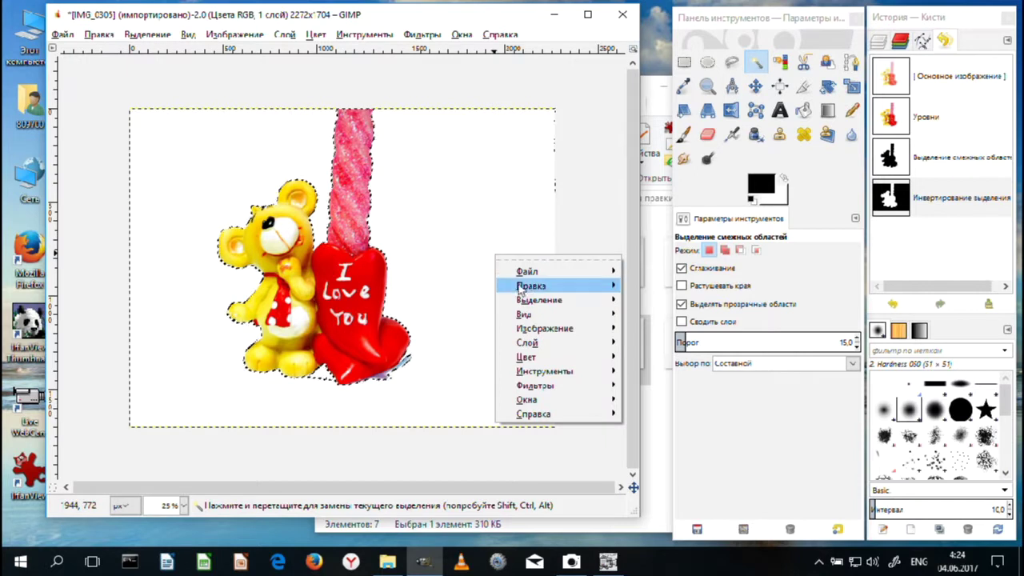
{"action": "mouse_move", "coordinate": [536, 302]}
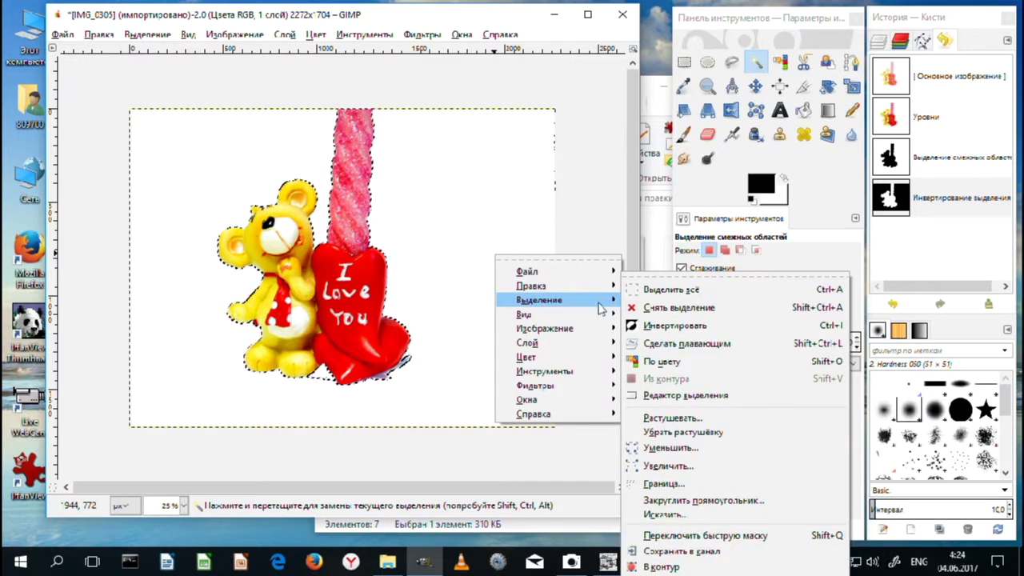
{"action": "left_click", "coordinate": [660, 328]}
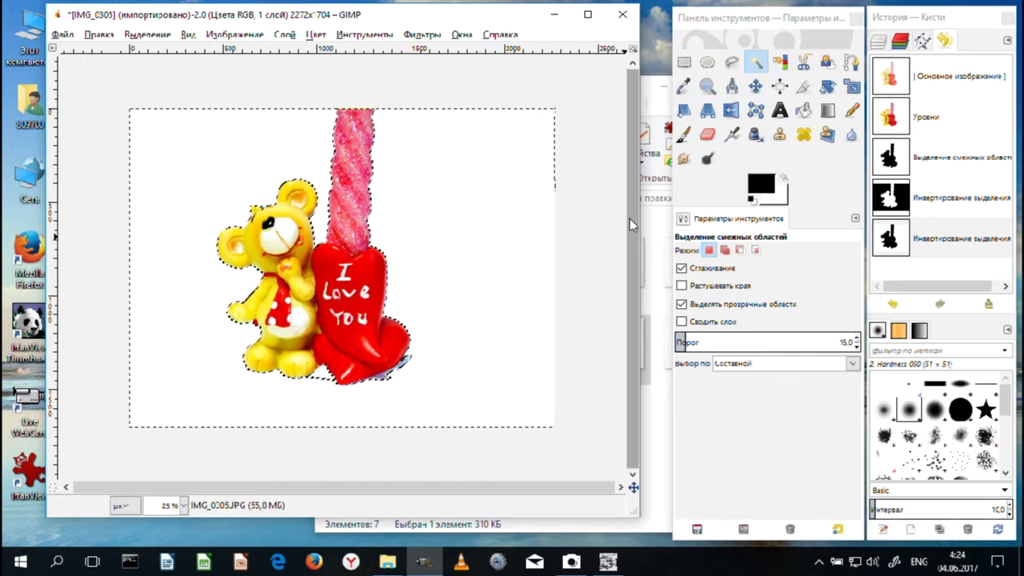
{"action": "right_click", "coordinate": [357, 234]}
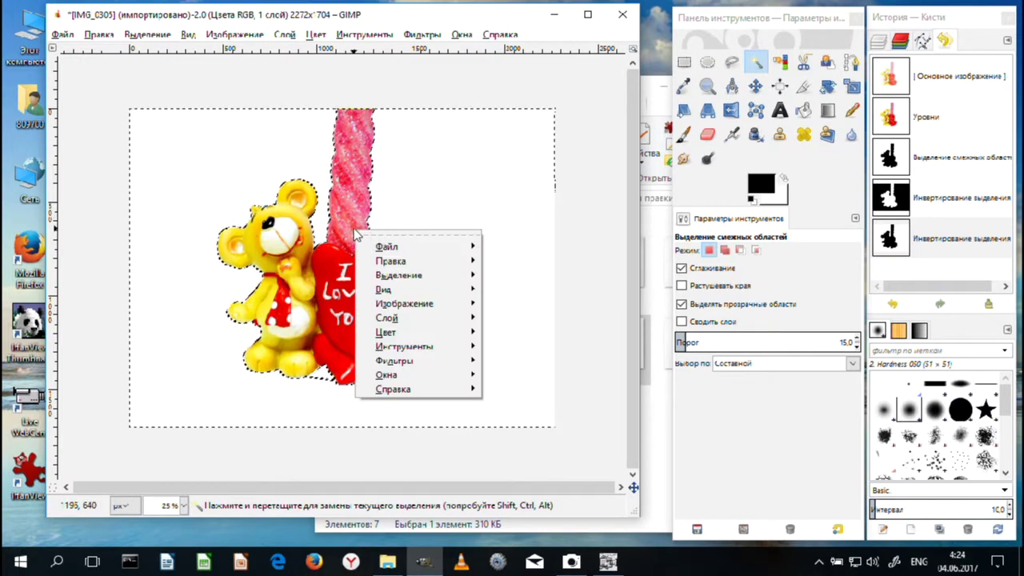
{"action": "mouse_move", "coordinate": [424, 263]}
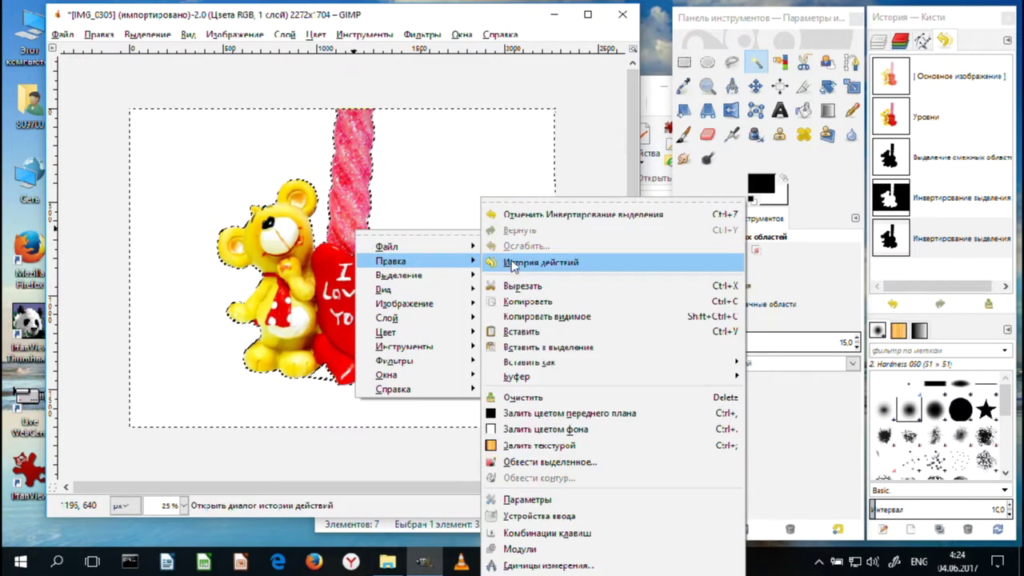
{"action": "left_click", "coordinate": [524, 303]}
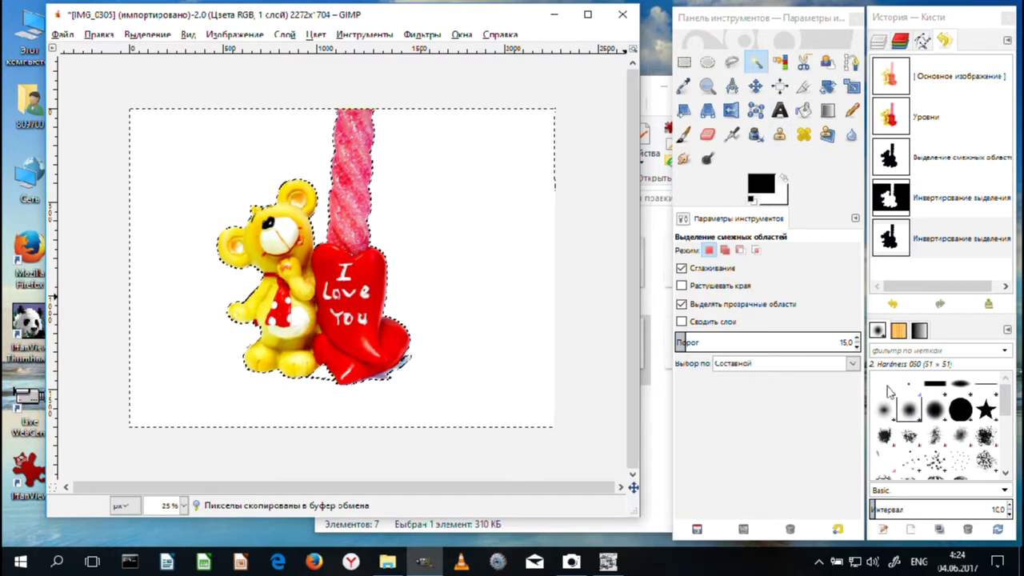
Step: Invert the selection again so that it covers the bear and candle figurine
{"action": "right_click", "coordinate": [467, 205]}
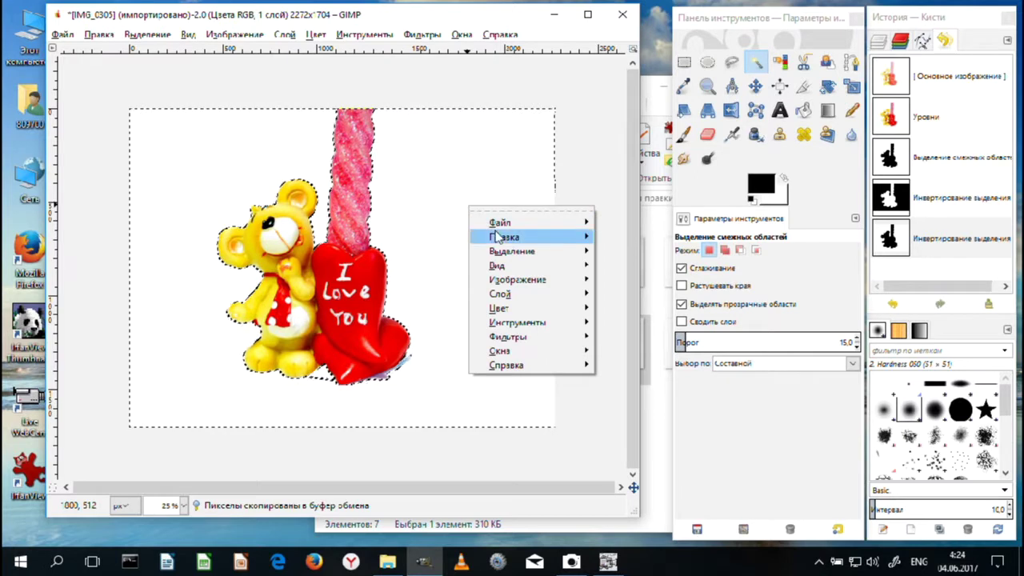
{"action": "mouse_move", "coordinate": [515, 255]}
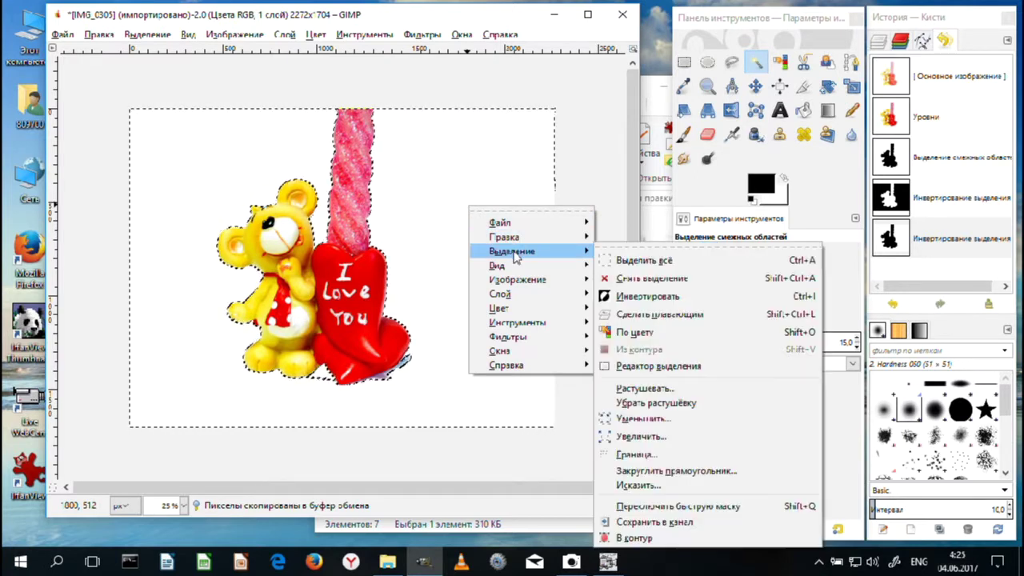
{"action": "left_click", "coordinate": [620, 296]}
Step: Copy the selected figurine and create a new 2272 × 1704 px RGB image with a transparent fill
{"action": "right_click", "coordinate": [490, 249]}
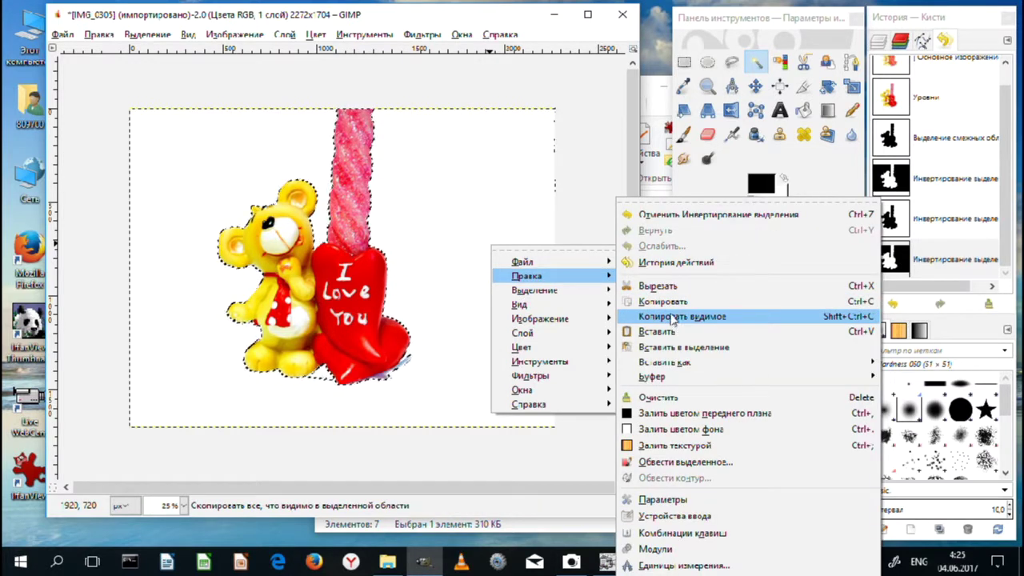
{"action": "left_click", "coordinate": [664, 301]}
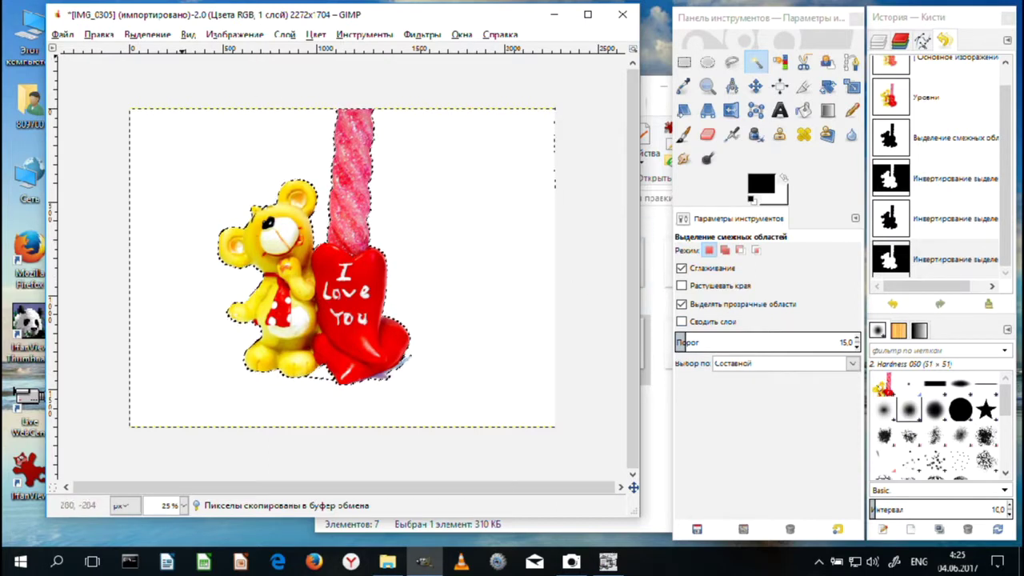
{"action": "left_click", "coordinate": [62, 35]}
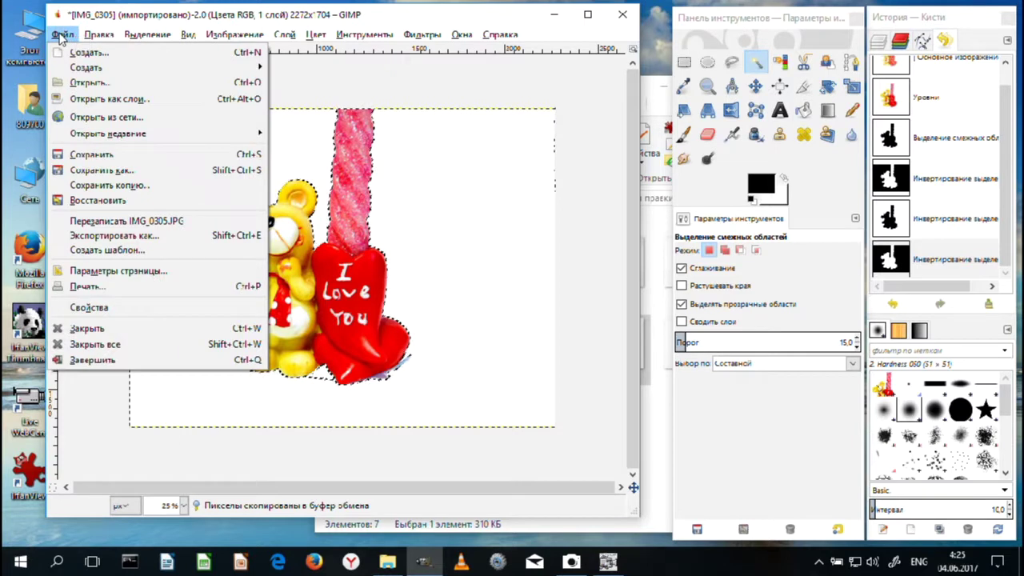
{"action": "left_click", "coordinate": [80, 53]}
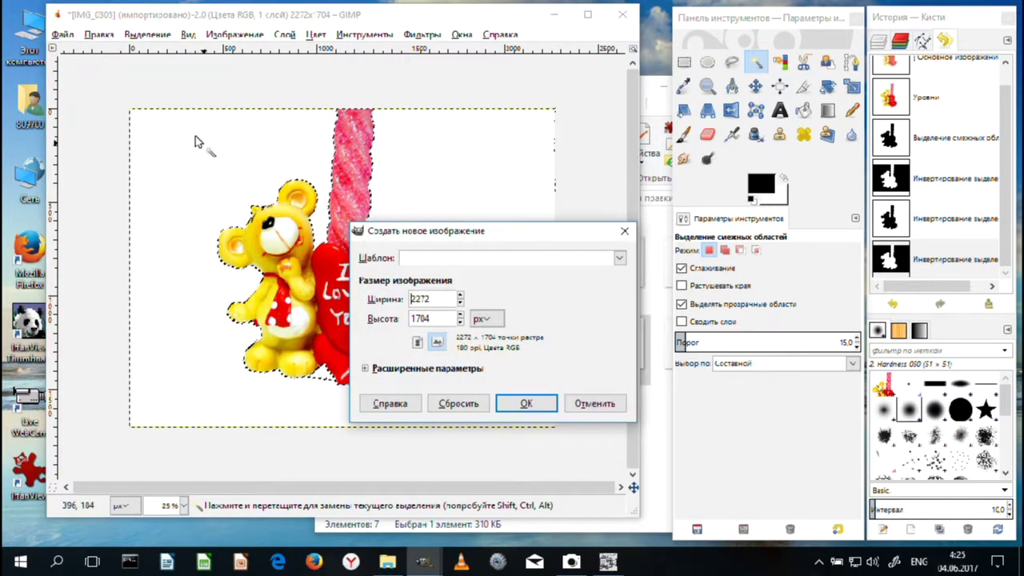
{"action": "left_click", "coordinate": [432, 370]}
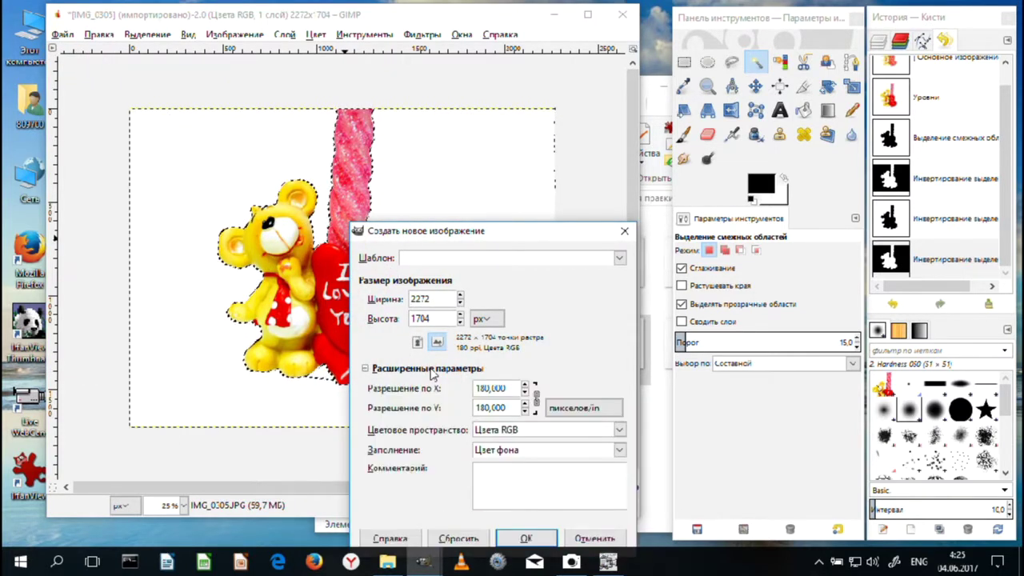
{"action": "left_click", "coordinate": [496, 453]}
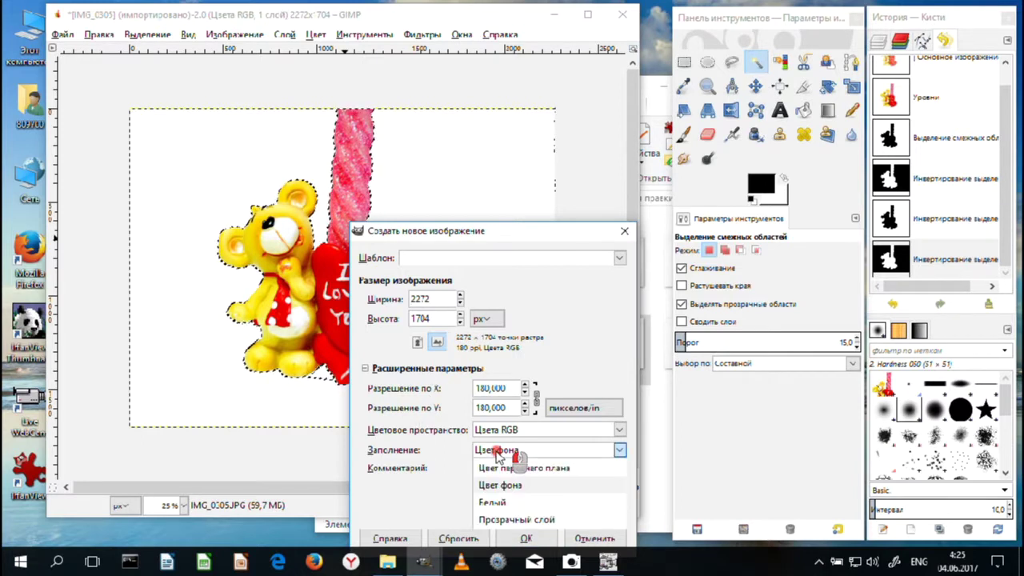
{"action": "left_click", "coordinate": [512, 520]}
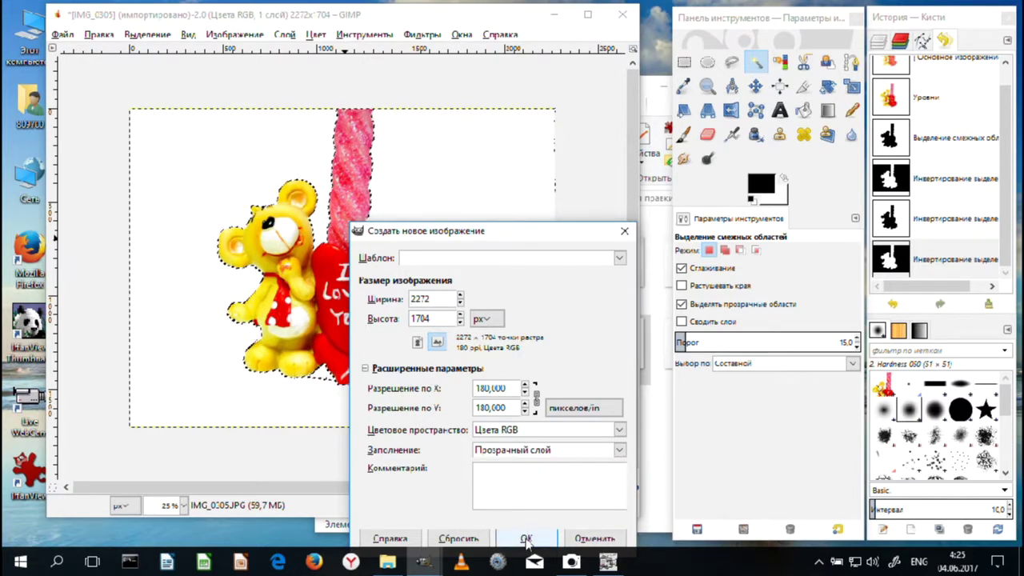
{"action": "left_click", "coordinate": [526, 538]}
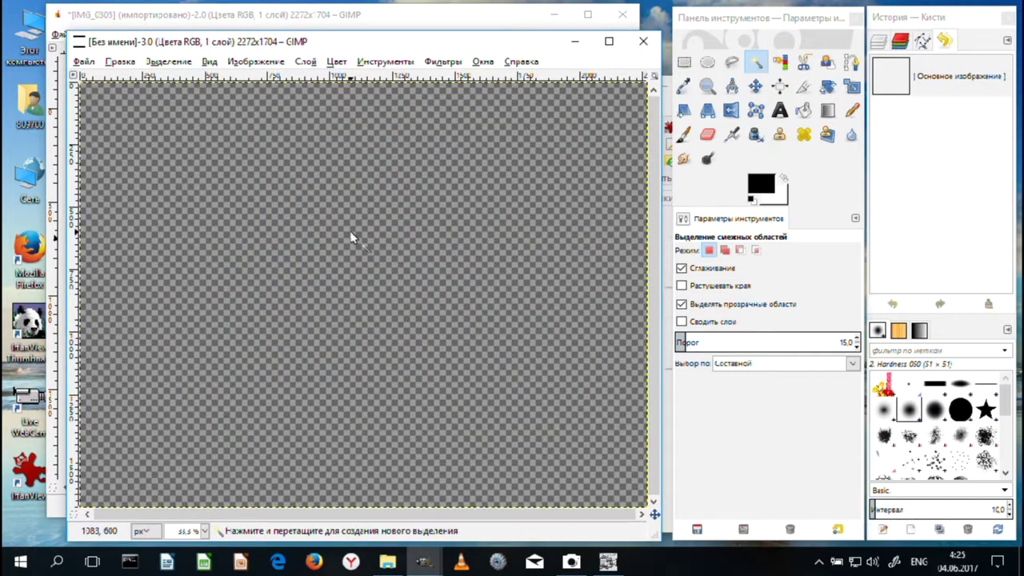
Step: Paste the copied figurine into the transparent image and move it toward the middle of the canvas
{"action": "key", "text": "ctrl+v"}
{"action": "right_click", "coordinate": [453, 211]}
{"action": "mouse_move", "coordinate": [480, 240]}
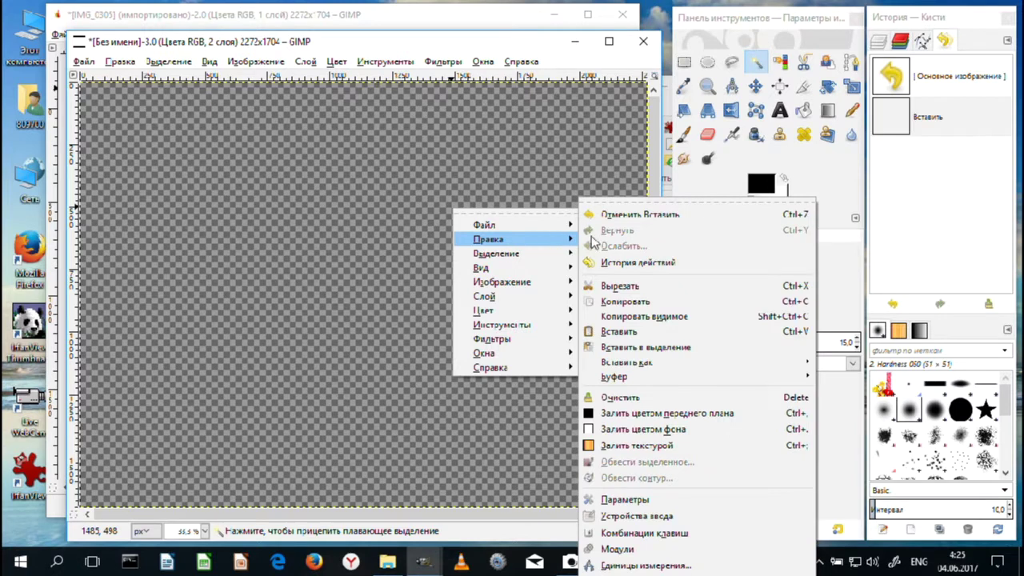
{"action": "left_click", "coordinate": [619, 332]}
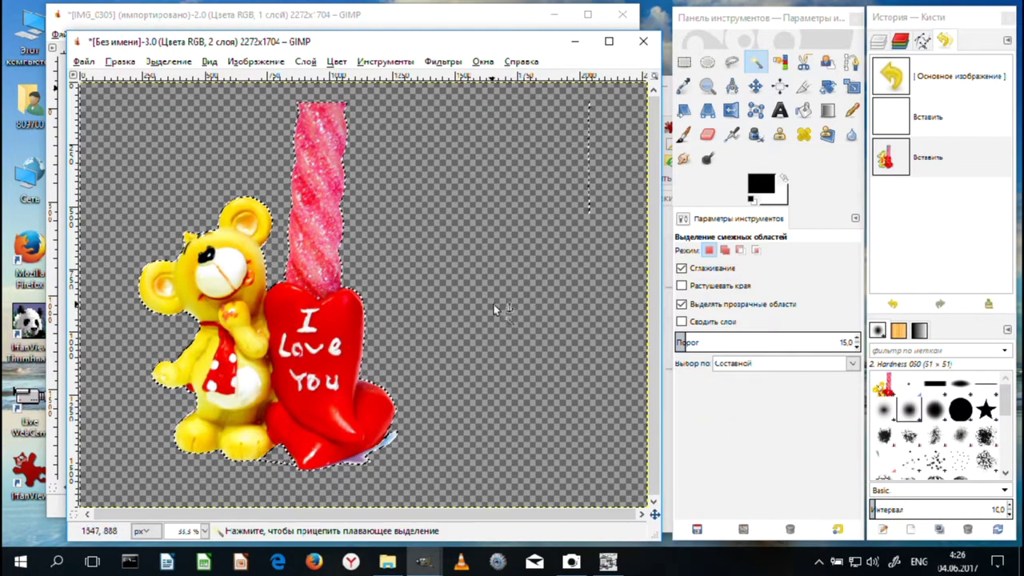
{"action": "left_click_drag", "start_coordinate": [329, 330], "coordinate": [427, 331]}
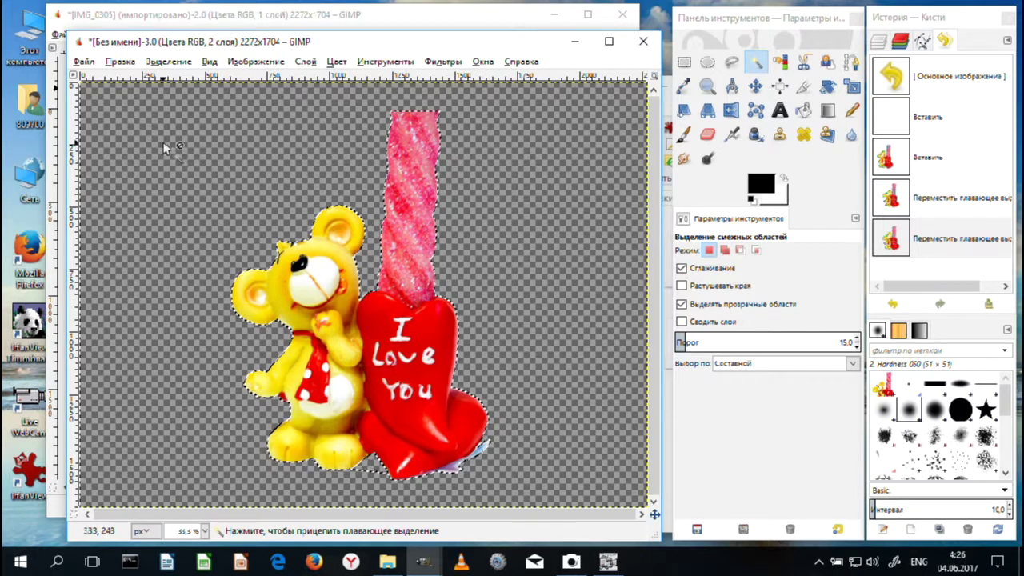
{"action": "left_click", "coordinate": [83, 62]}
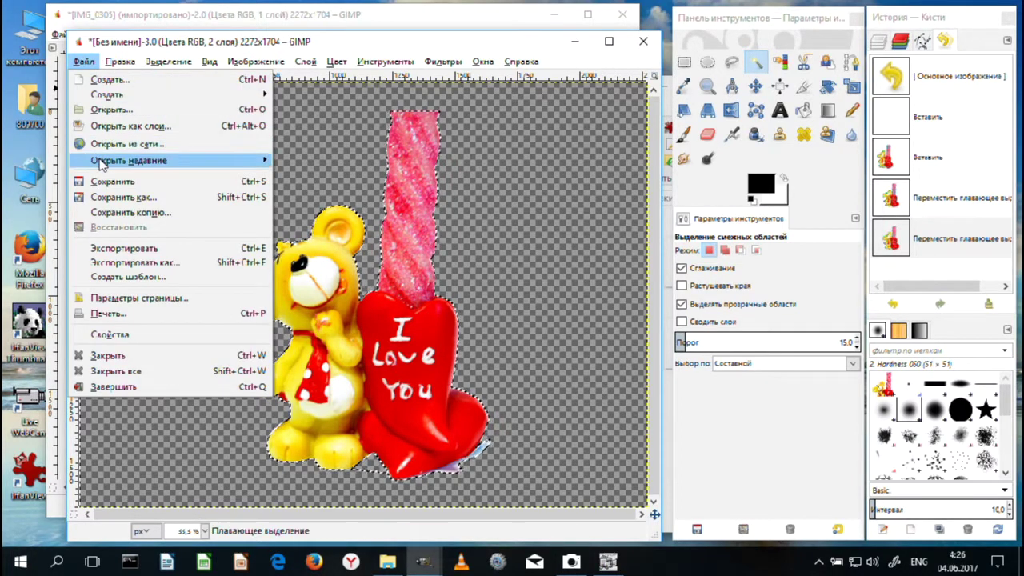
{"action": "left_click", "coordinate": [128, 264]}
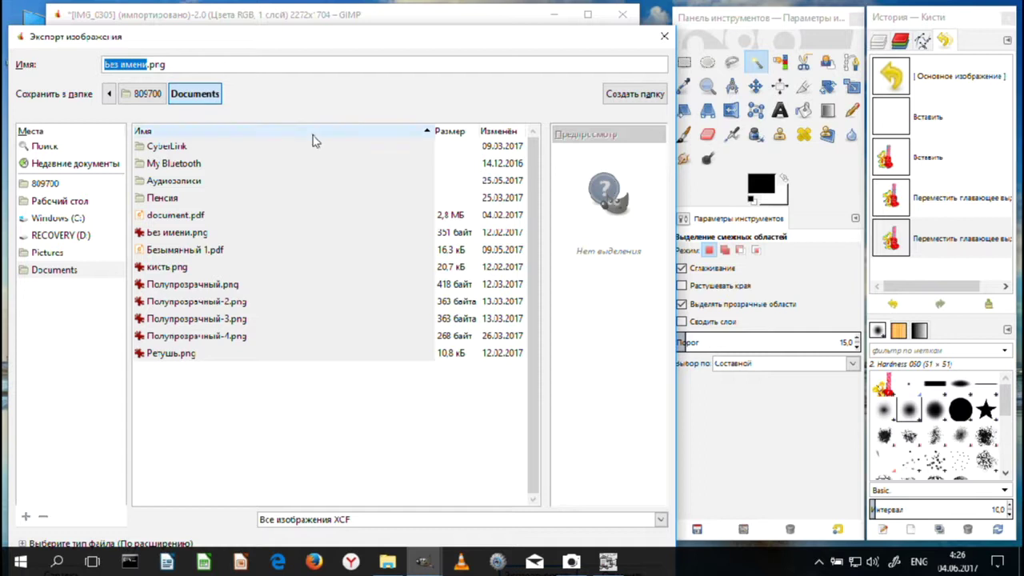
{"action": "left_click_drag", "start_coordinate": [396, 35], "coordinate": [422, 20]}
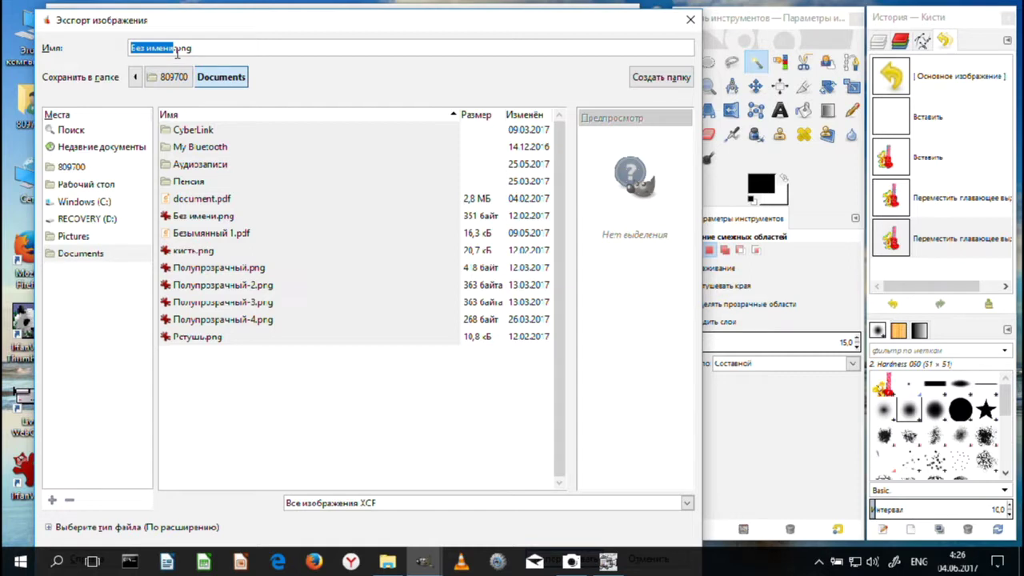
{"action": "left_click", "coordinate": [691, 20]}
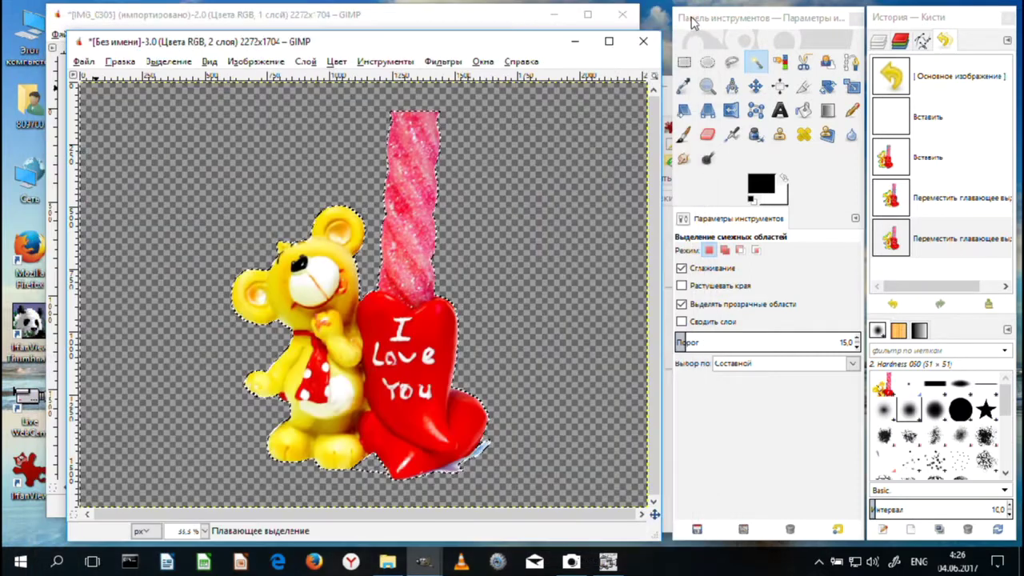
Step: Close the untitled transparent image and the IMG_0305 photo, discarding the changes in both
{"action": "left_click", "coordinate": [644, 42]}
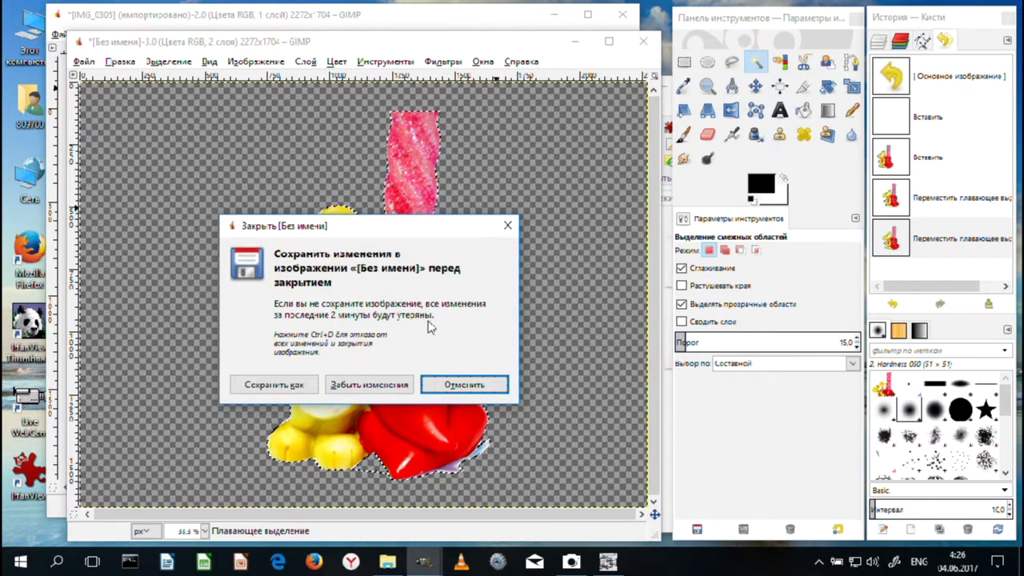
{"action": "left_click", "coordinate": [369, 385]}
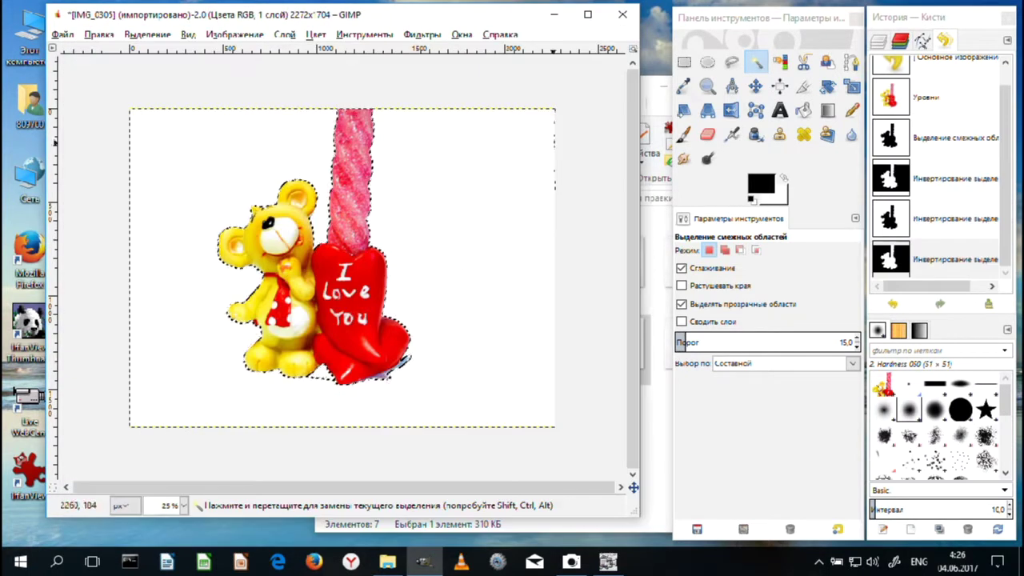
{"action": "left_click", "coordinate": [623, 14]}
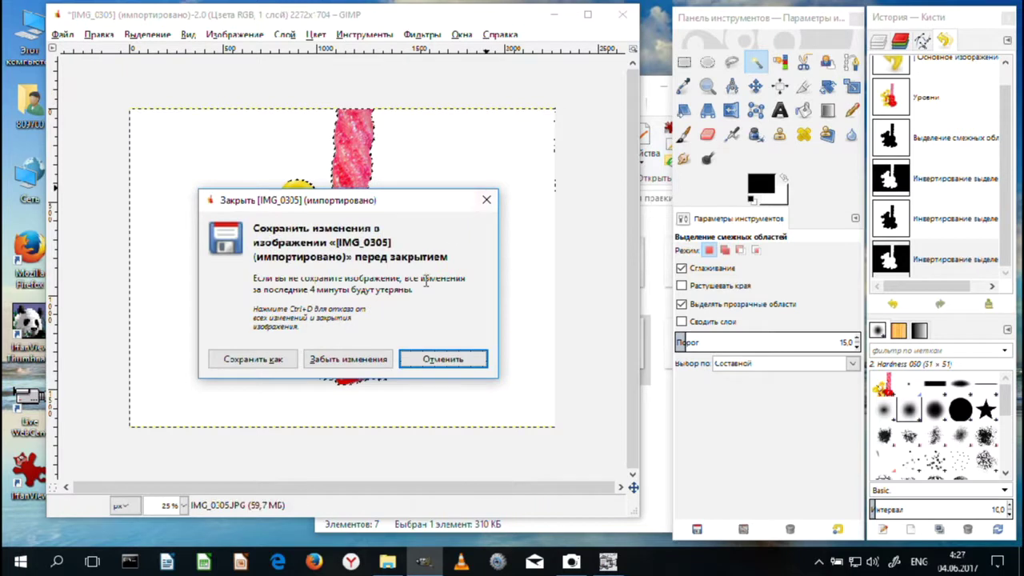
{"action": "left_click", "coordinate": [347, 361]}
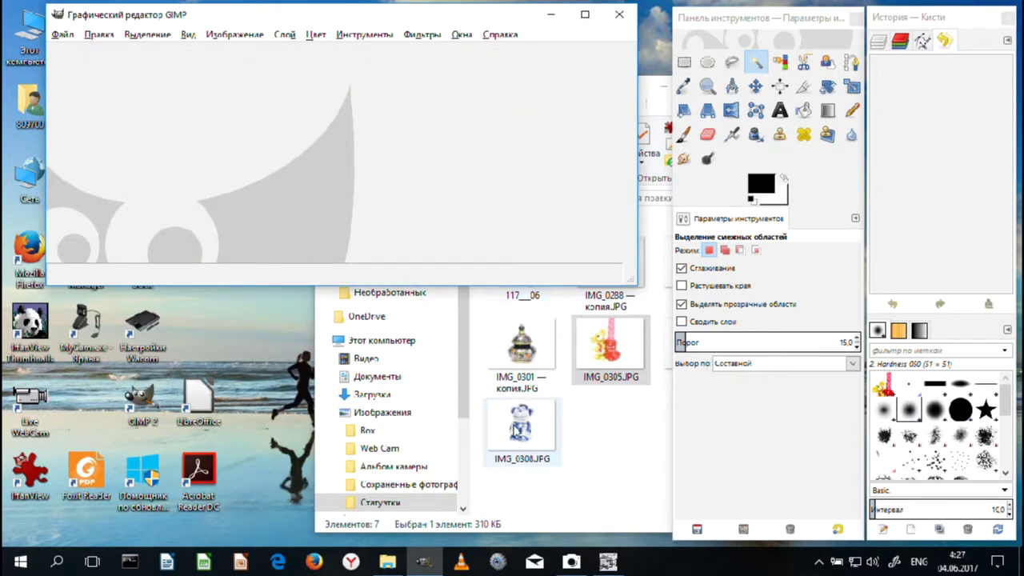
Step: Open IMG_0308.JPG from the photo folder and darken it with Levels, setting the black input level to 96
{"action": "left_click_drag", "start_coordinate": [520, 430], "coordinate": [327, 143]}
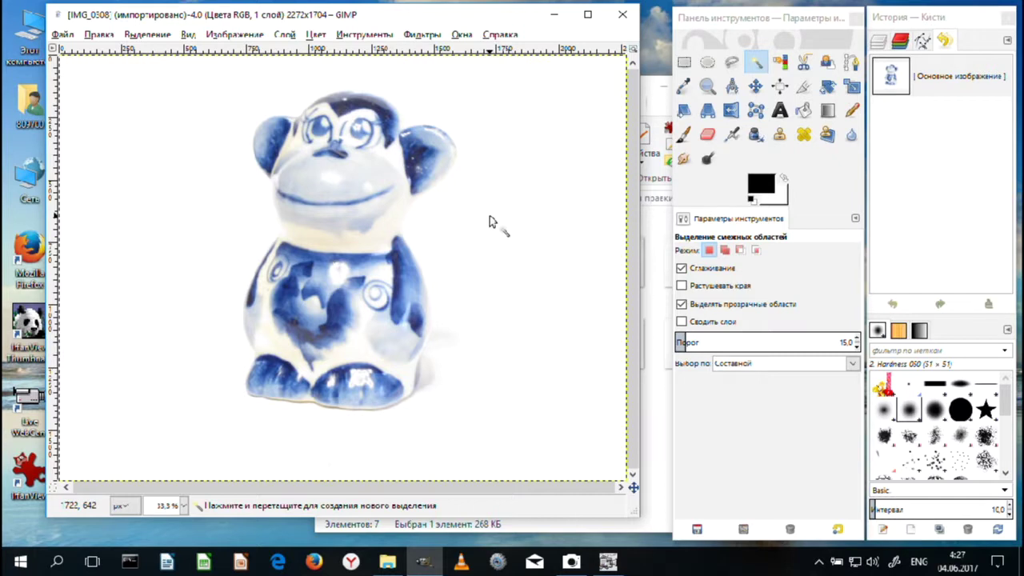
{"action": "key", "text": "minus"}
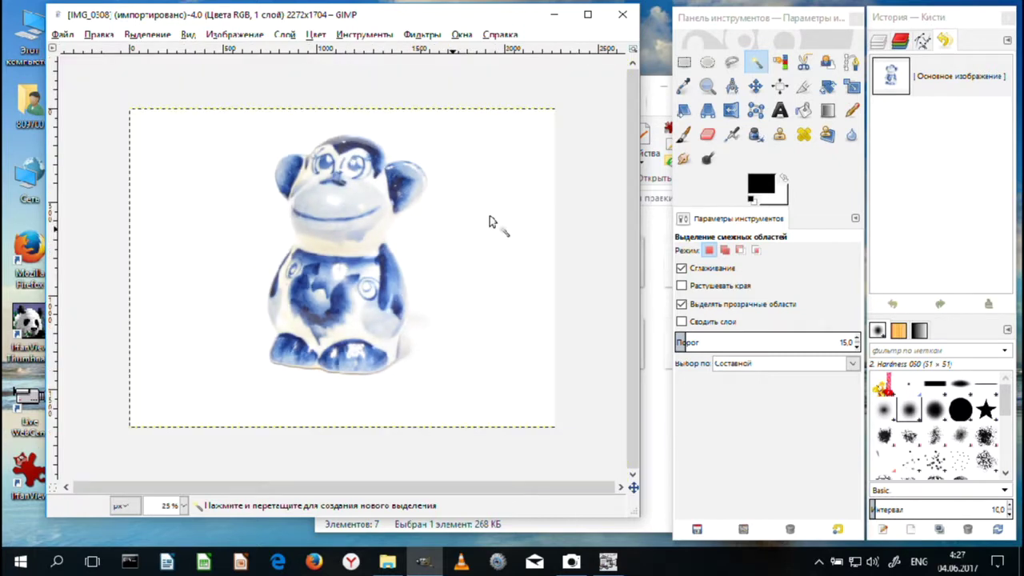
{"action": "left_click", "coordinate": [240, 36]}
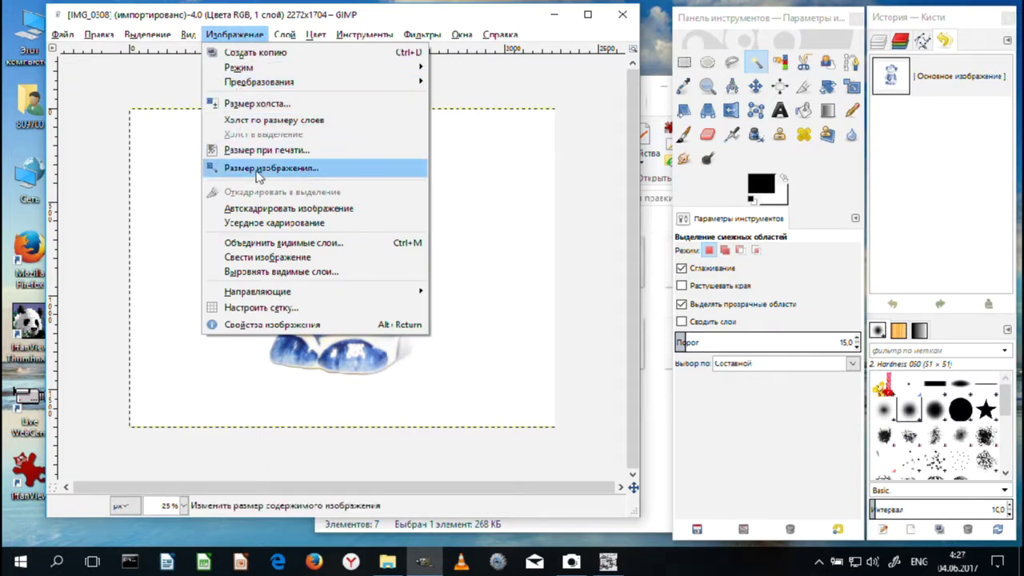
{"action": "mouse_move", "coordinate": [197, 37]}
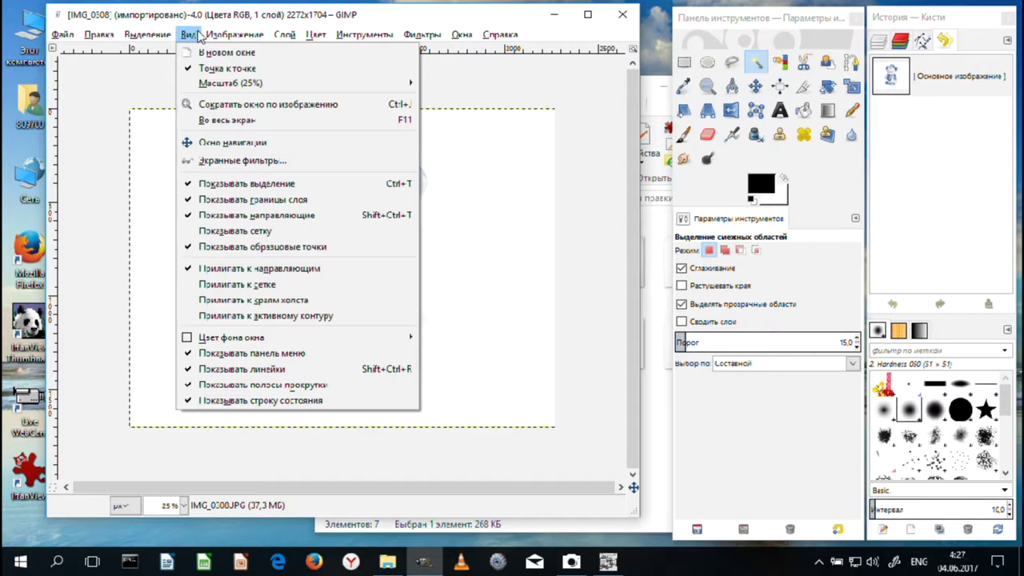
{"action": "mouse_move", "coordinate": [146, 41]}
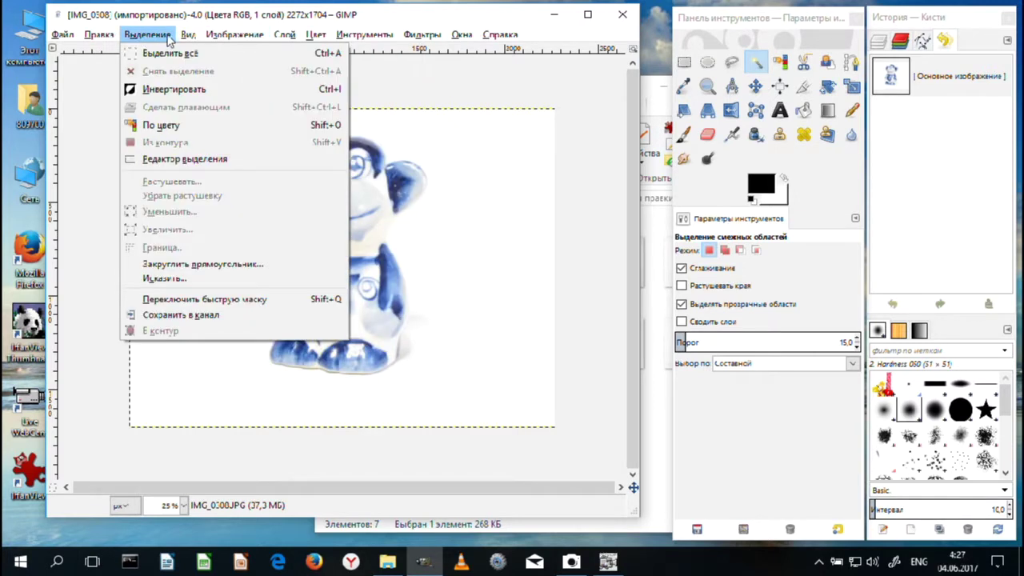
{"action": "mouse_move", "coordinate": [317, 35]}
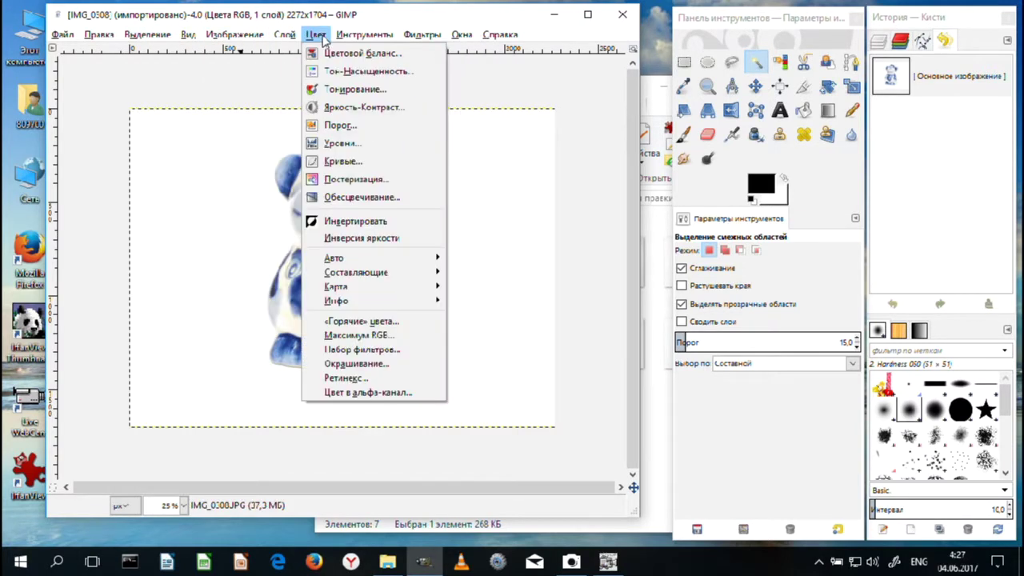
{"action": "left_click", "coordinate": [340, 144]}
{"action": "left_click_drag", "start_coordinate": [649, 310], "coordinate": [746, 311]}
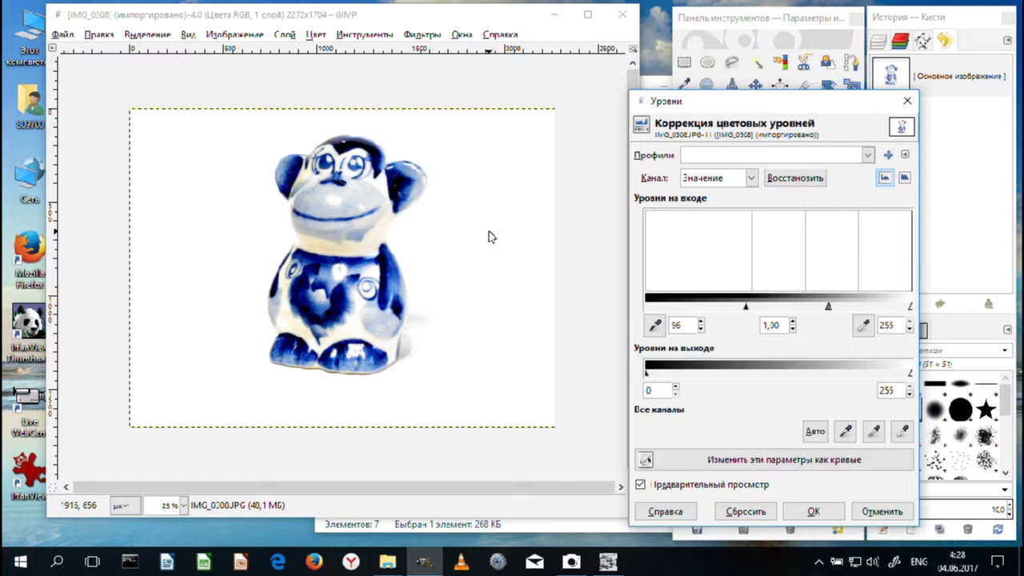
{"action": "left_click", "coordinate": [813, 511]}
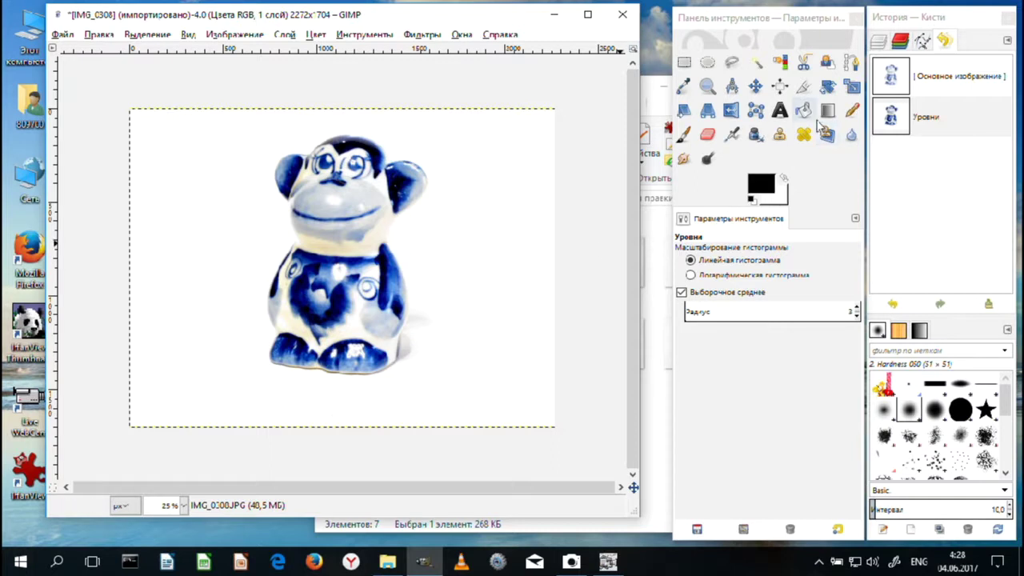
Step: Select the white background around the monkey figurine with Fuzzy Select at a threshold of 5.0
{"action": "left_click", "coordinate": [759, 65]}
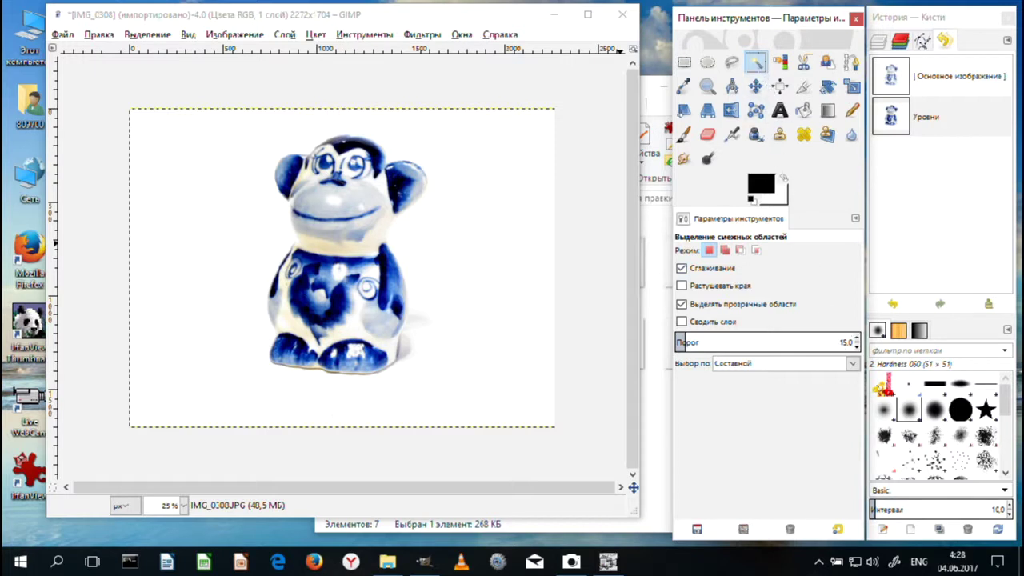
{"action": "left_click", "coordinate": [856, 347]}
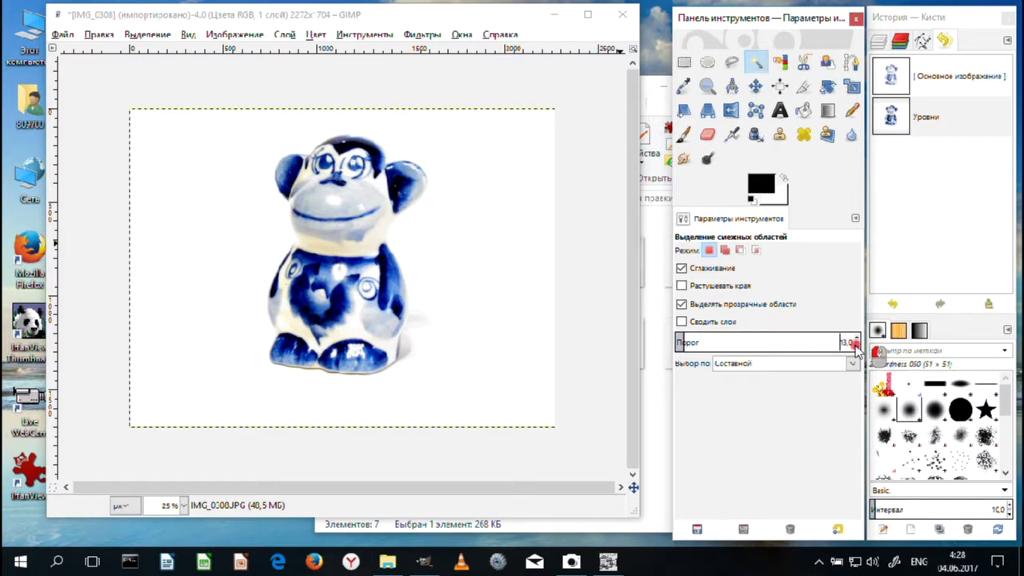
{"action": "left_click", "coordinate": [856, 347]}
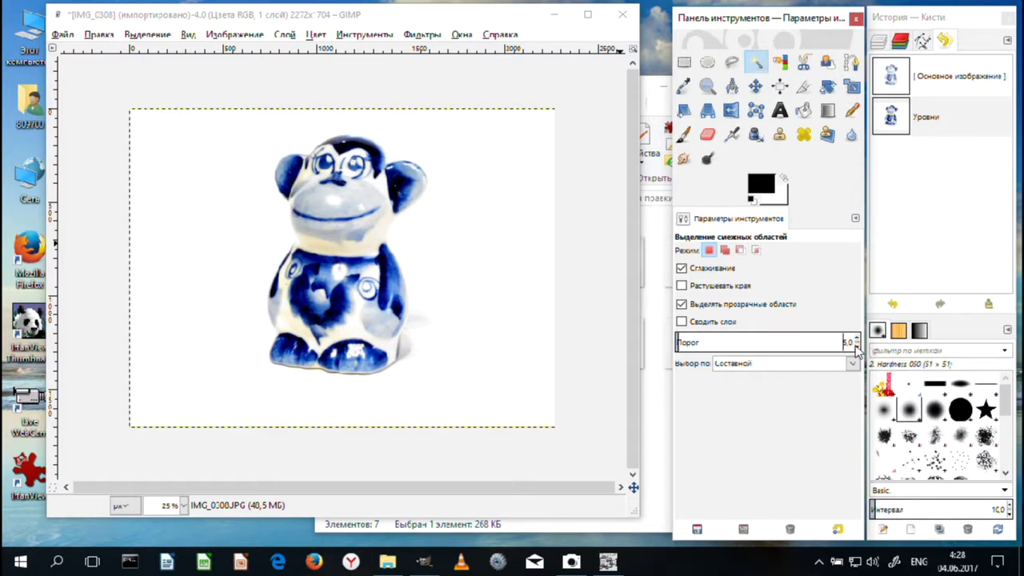
{"action": "left_click", "coordinate": [486, 262]}
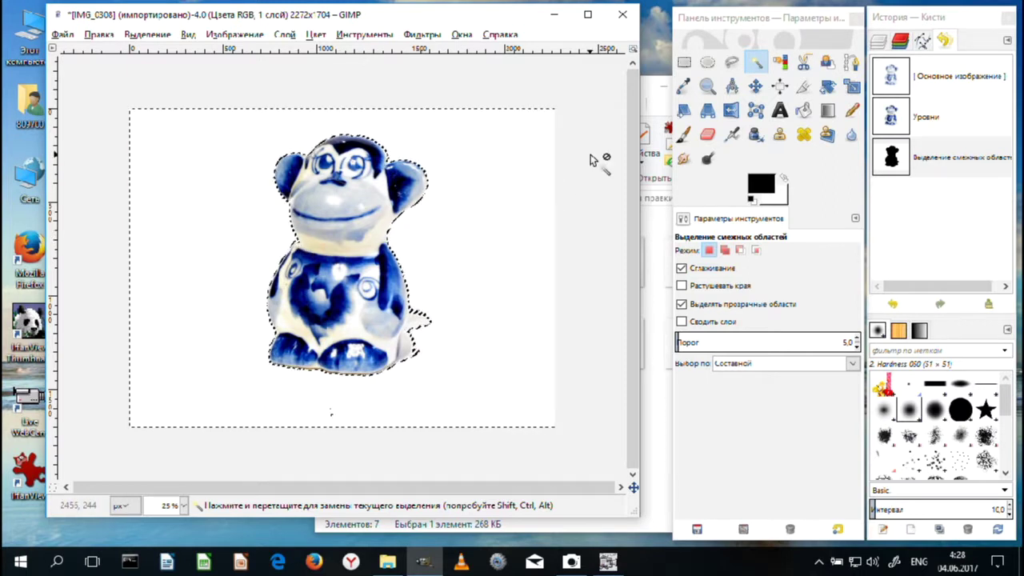
Step: Examine the selection outline closely around the monkey figurine's head, body and the shadow beside its feet
{"action": "scroll", "coordinate": [590, 160], "scroll_direction": "up", "scroll_amount": 2}
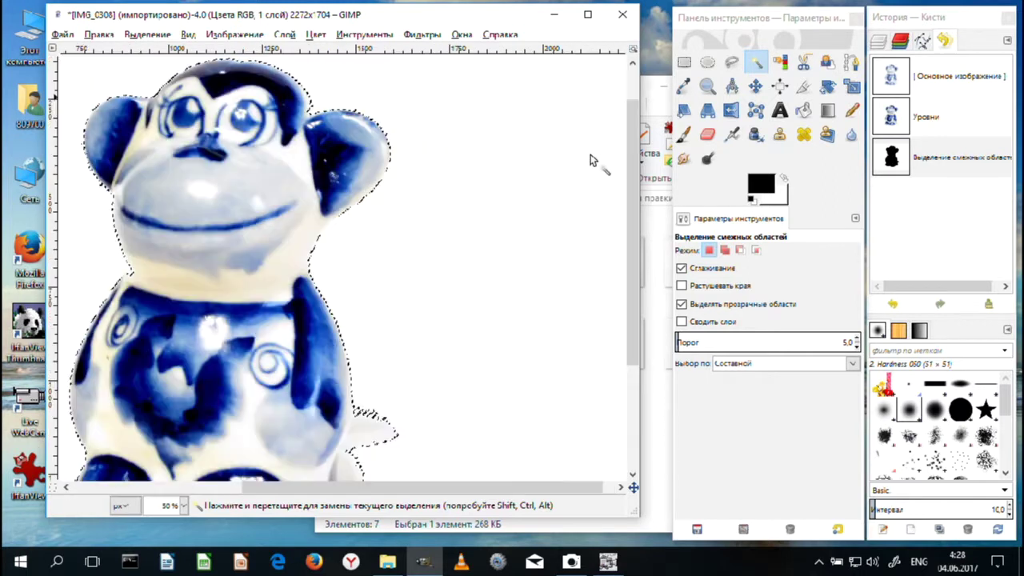
{"action": "scroll", "coordinate": [590, 159], "scroll_direction": "up", "scroll_amount": 1}
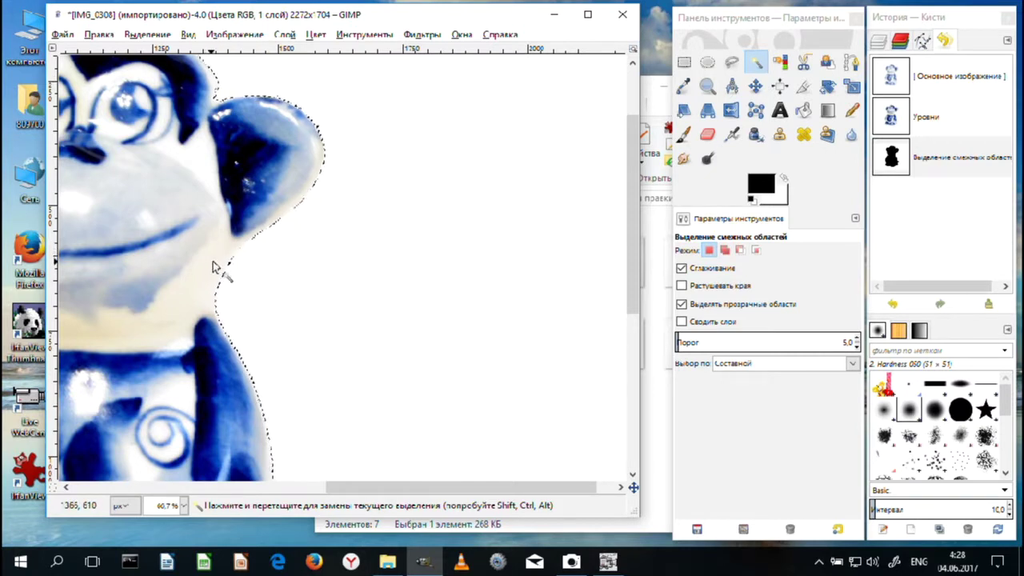
{"action": "left_click_drag", "start_coordinate": [373, 488], "coordinate": [256, 487]}
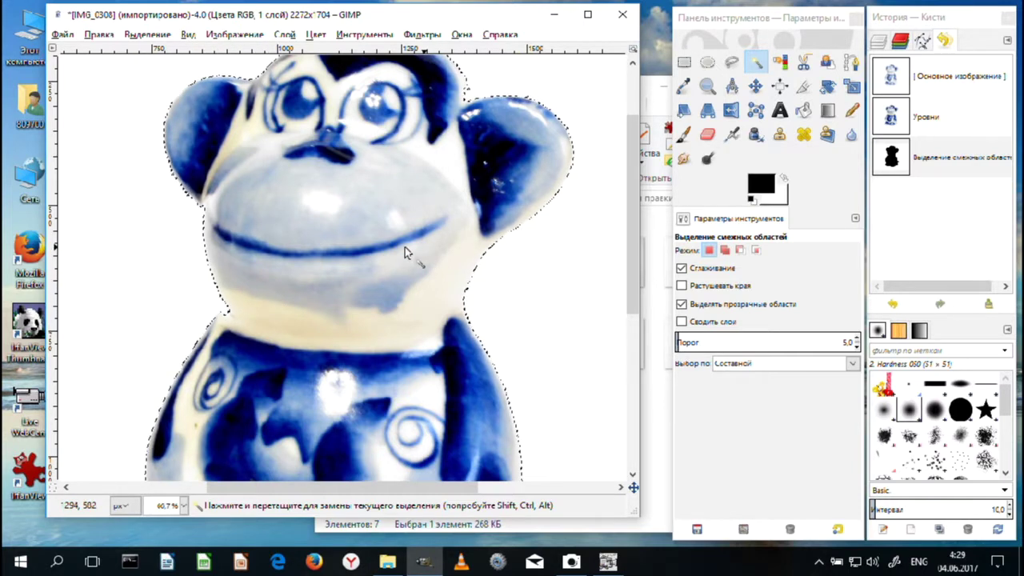
{"action": "left_click_drag", "start_coordinate": [629, 279], "coordinate": [650, 376]}
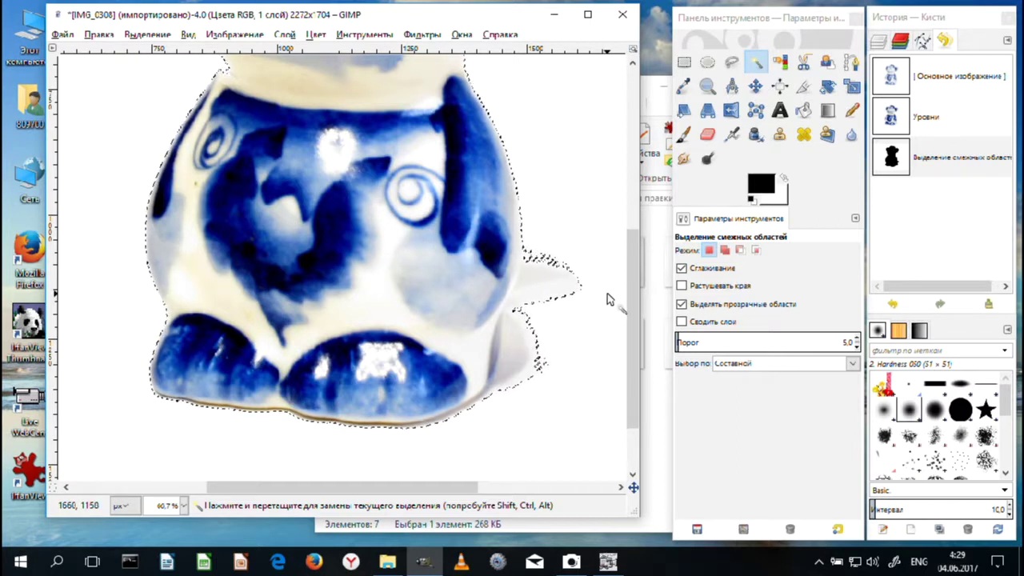
{"action": "left_click", "coordinate": [632, 314]}
{"action": "left_click_drag", "start_coordinate": [632, 314], "coordinate": [624, 256]}
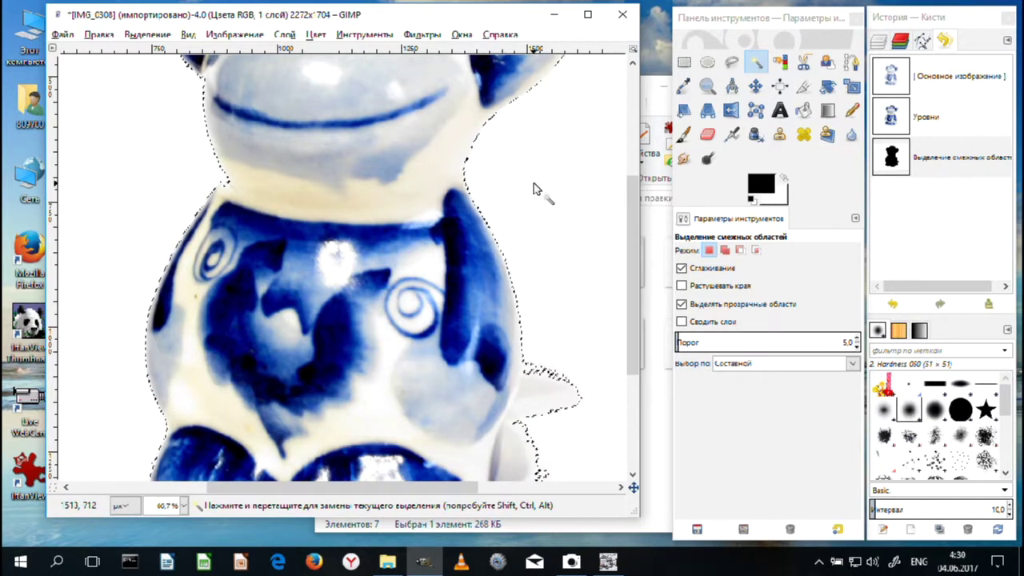
Step: Close the IMG_0308 image without saving its changes and bring the photo folder to the front
{"action": "left_click", "coordinate": [623, 15]}
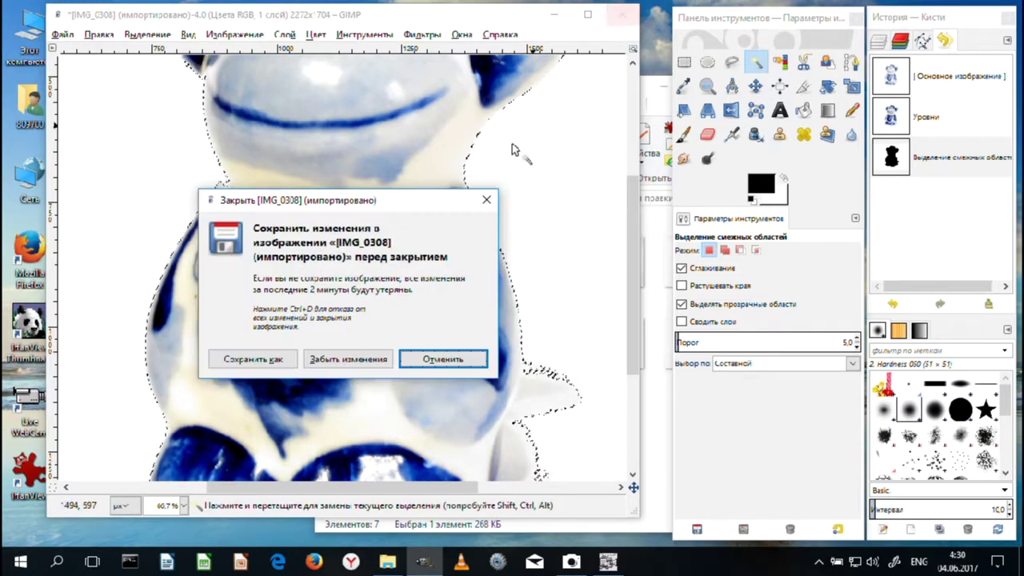
{"action": "left_click", "coordinate": [355, 361]}
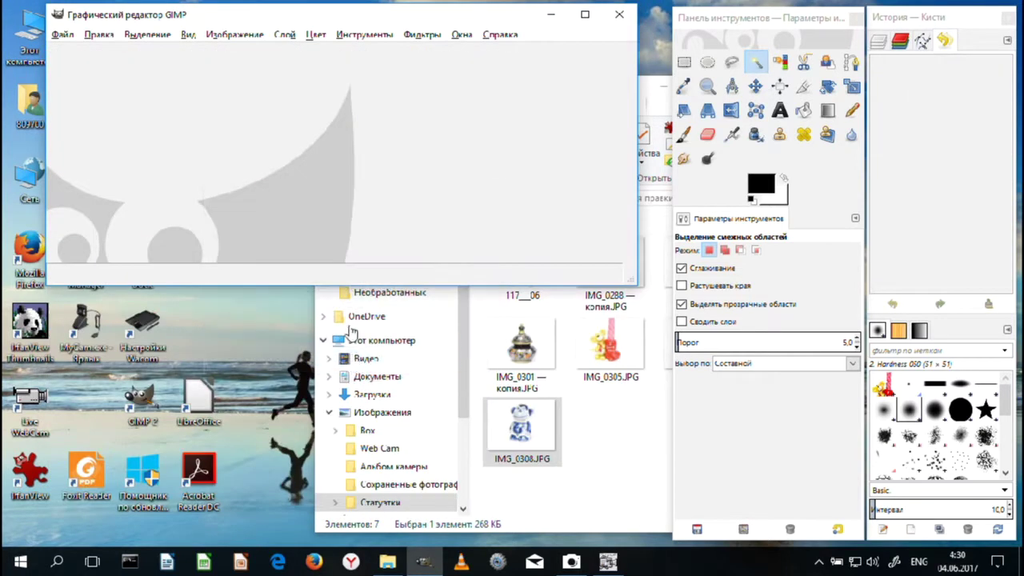
{"action": "left_click", "coordinate": [624, 464]}
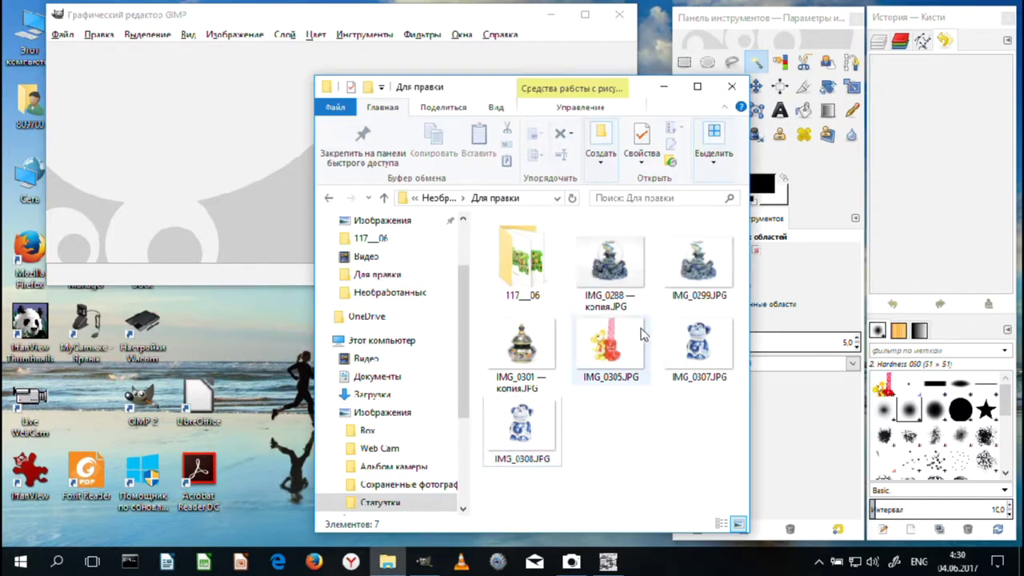
Step: View the dolphin globe photo IMG_0288 — копия.JPG in IrfanView, compare it with IMG_0299.JPG, and close the viewer
{"action": "double_click", "coordinate": [614, 275]}
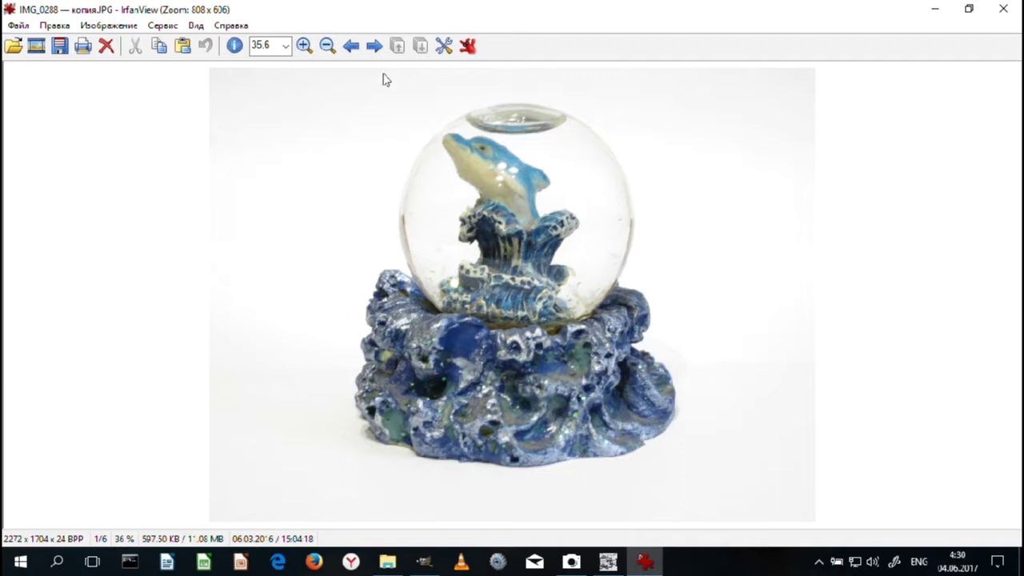
{"action": "left_click", "coordinate": [374, 46]}
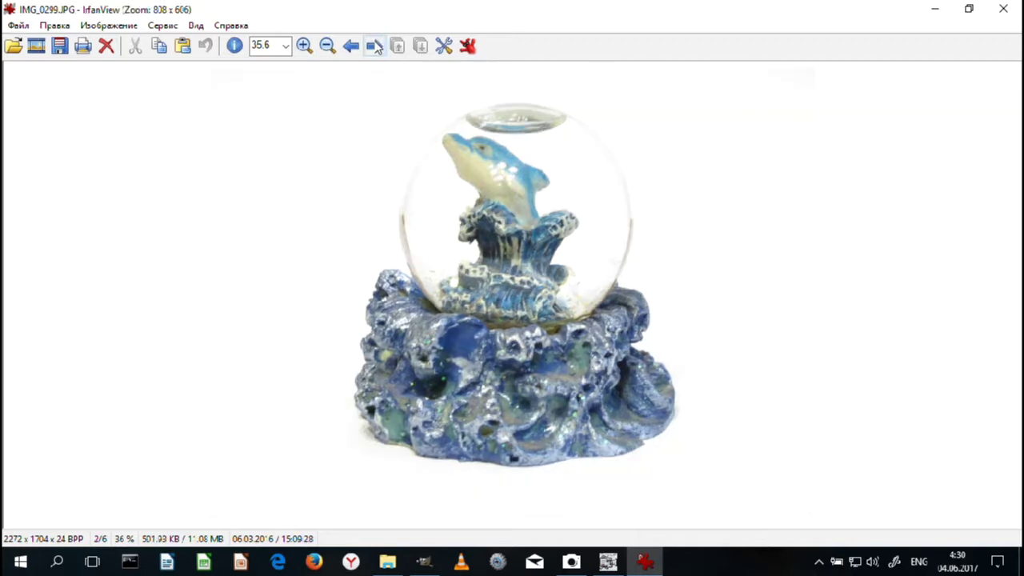
{"action": "left_click", "coordinate": [350, 48]}
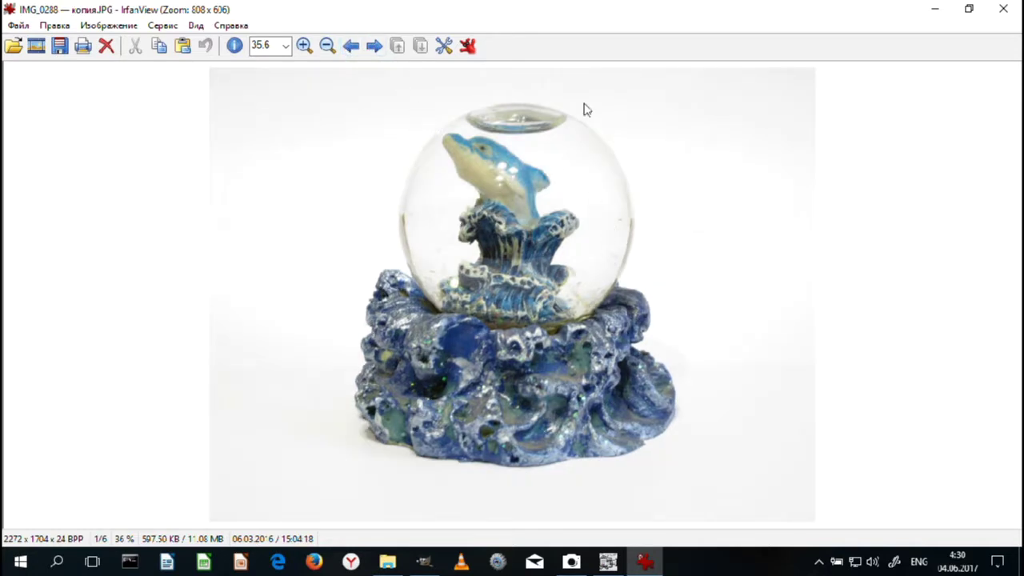
{"action": "left_click", "coordinate": [1004, 11]}
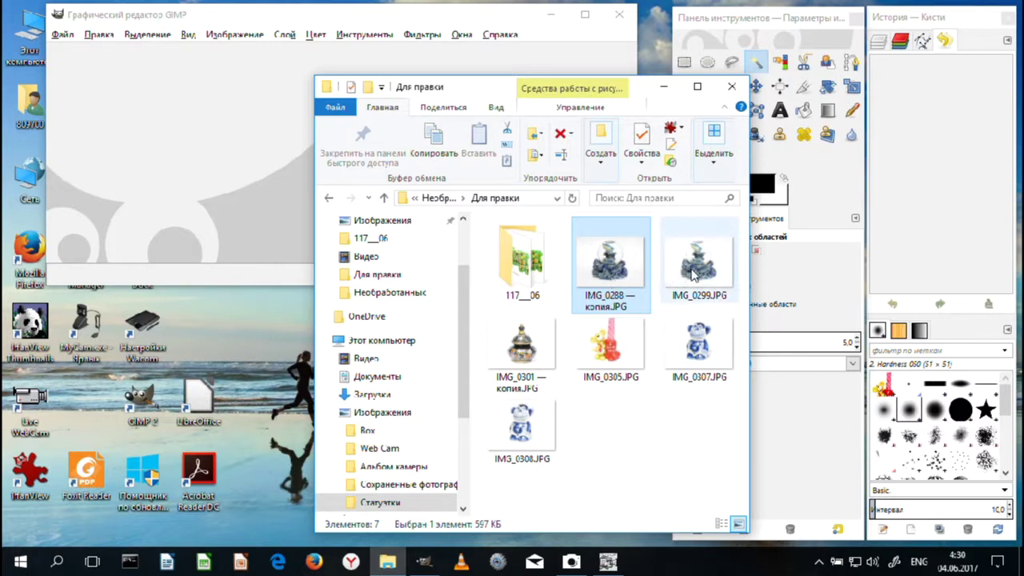
Step: Open the dolphin globe photo IMG_0299.JPG in GIMP from the photo folder
{"action": "mouse_move", "coordinate": [693, 274]}
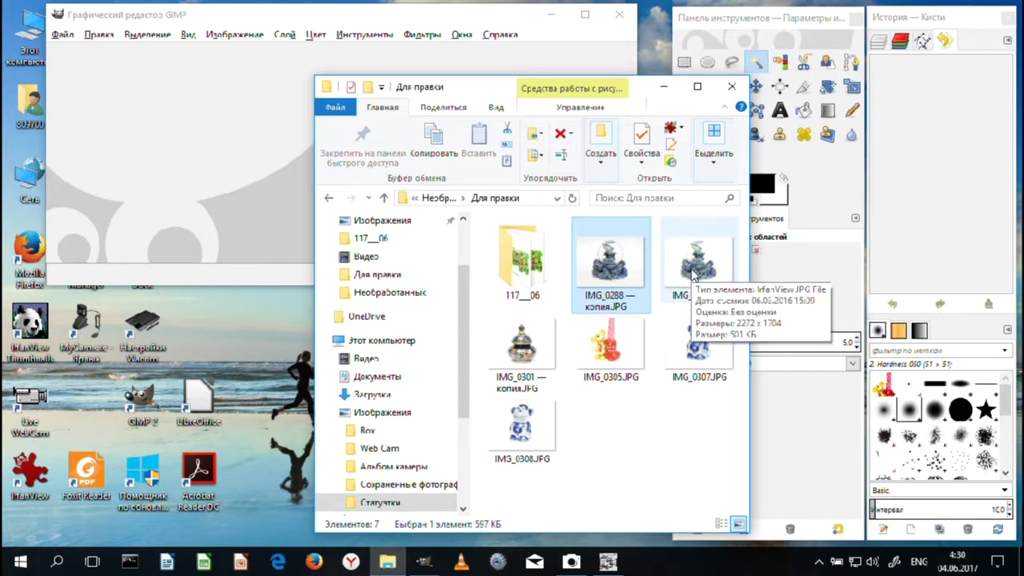
{"action": "left_click", "coordinate": [692, 275]}
{"action": "left_click_drag", "start_coordinate": [272, 198], "coordinate": [229, 180]}
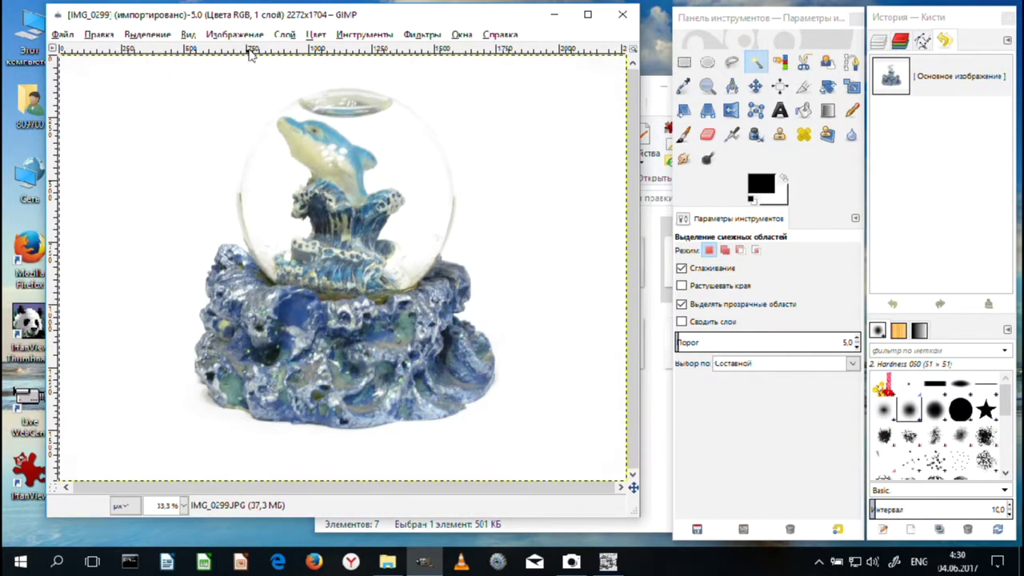
Step: Darken the dolphin globe photo with Levels by raising the black input level of the Value channel to 93
{"action": "left_click", "coordinate": [314, 35]}
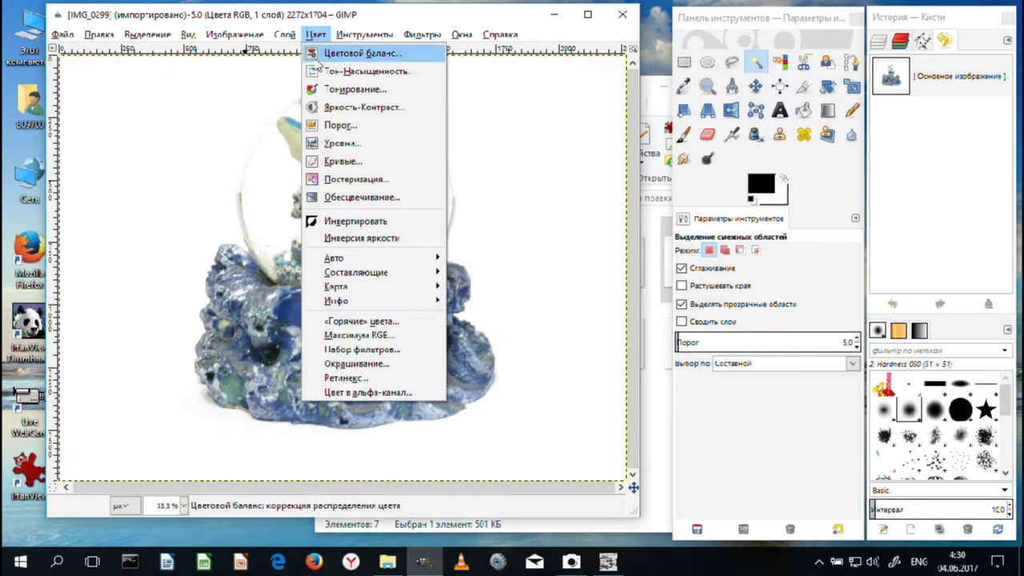
{"action": "left_click", "coordinate": [348, 142]}
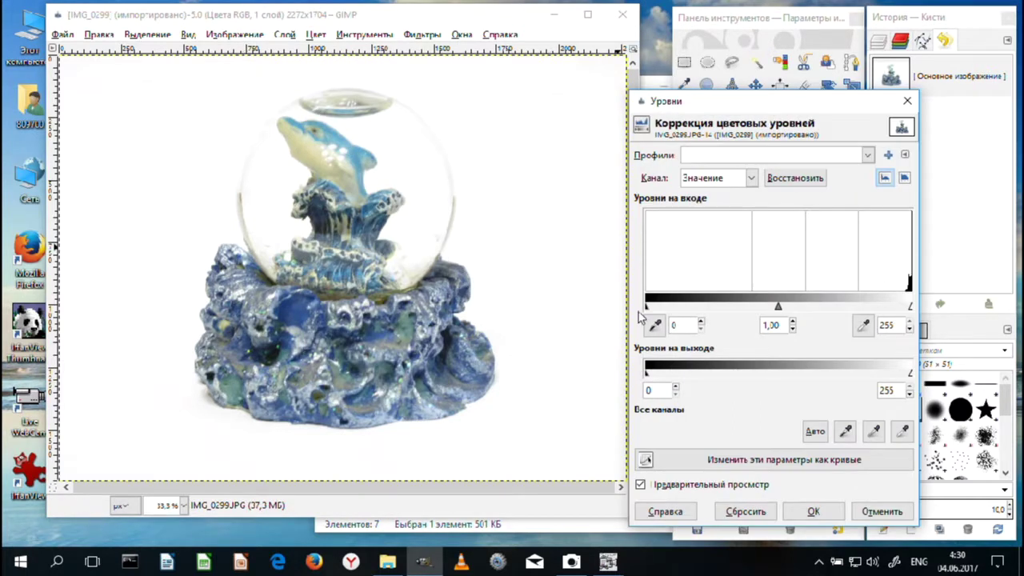
{"action": "left_click_drag", "start_coordinate": [647, 307], "coordinate": [733, 312]}
{"action": "left_click", "coordinate": [734, 311]}
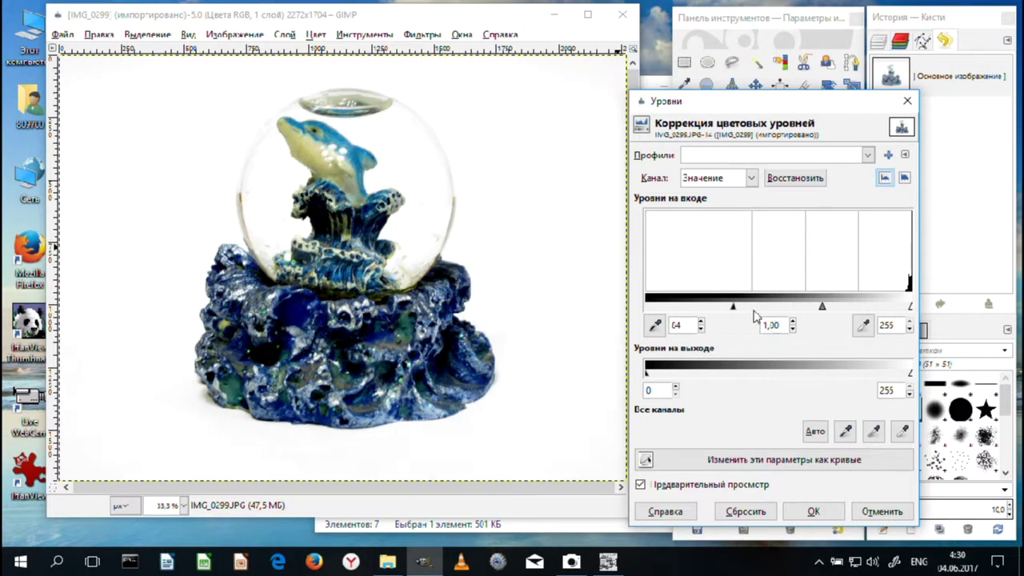
{"action": "mouse_move", "coordinate": [736, 312]}
{"action": "left_mouse_down"}
{"action": "mouse_move", "coordinate": [752, 311]}
{"action": "mouse_move", "coordinate": [742, 310]}
{"action": "left_mouse_up"}
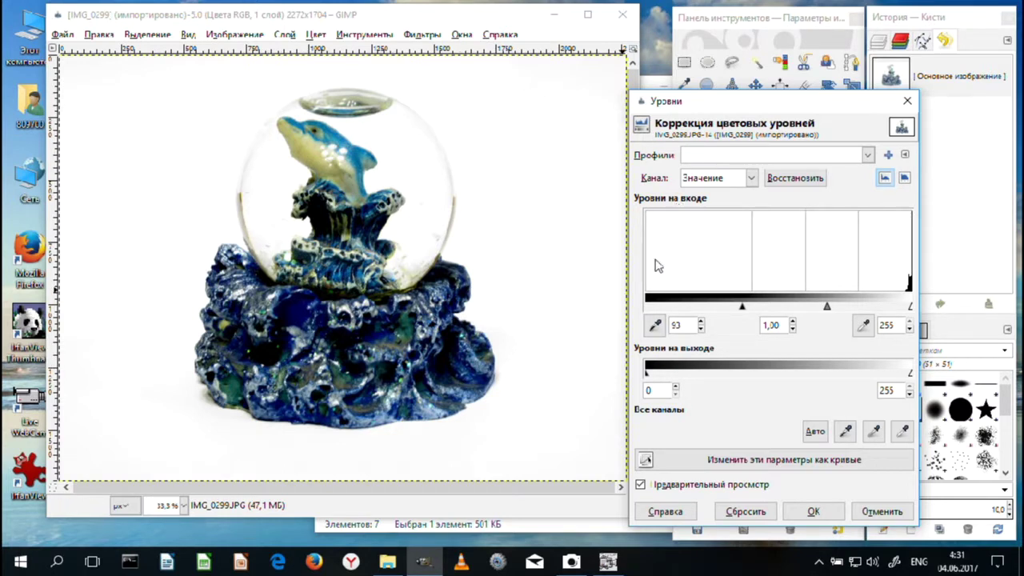
{"action": "left_click", "coordinate": [812, 512]}
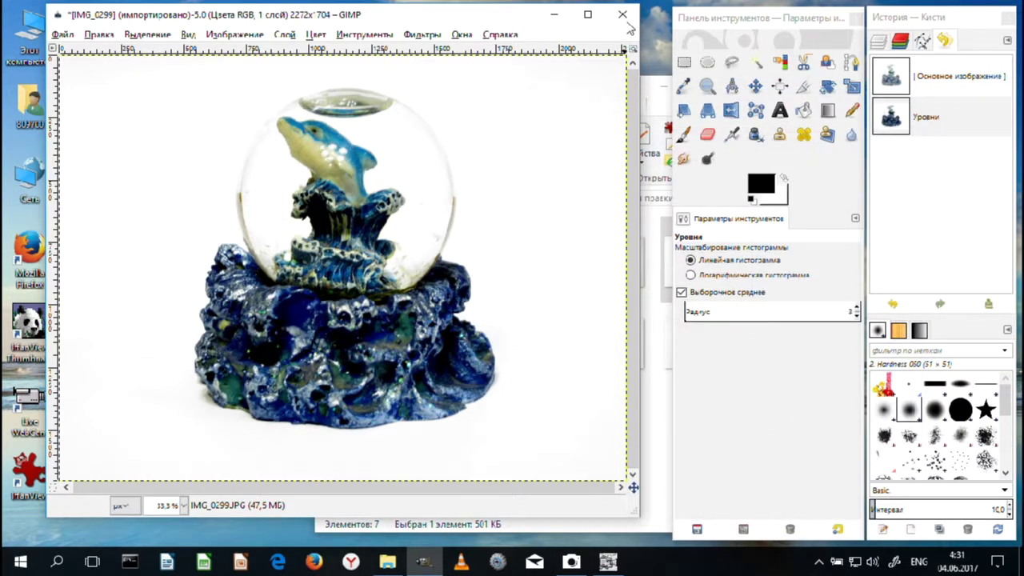
Step: Close the IMG_0299 image without saving its changes and bring the photo folder to the front
{"action": "left_click", "coordinate": [624, 16]}
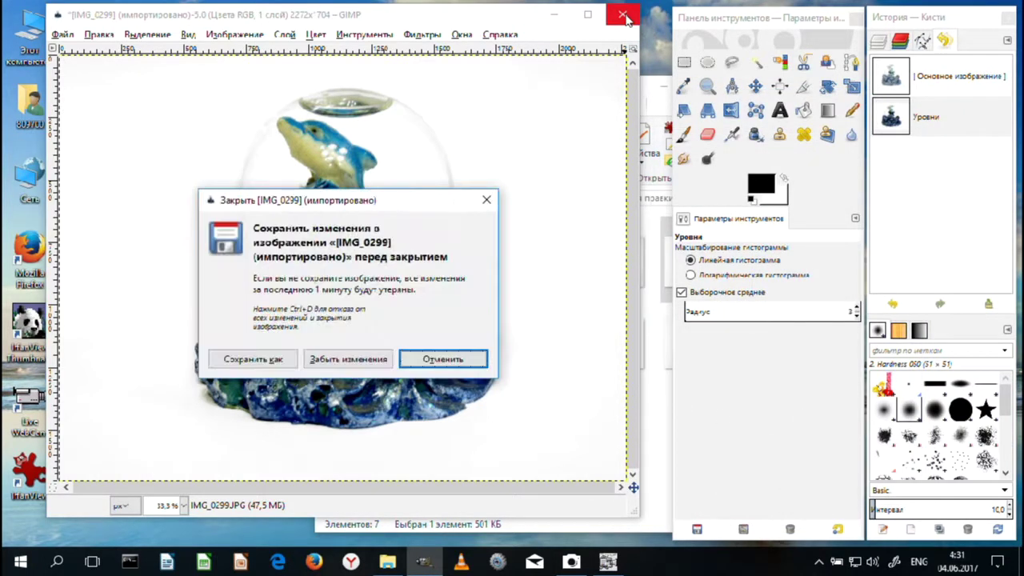
{"action": "left_click", "coordinate": [370, 361]}
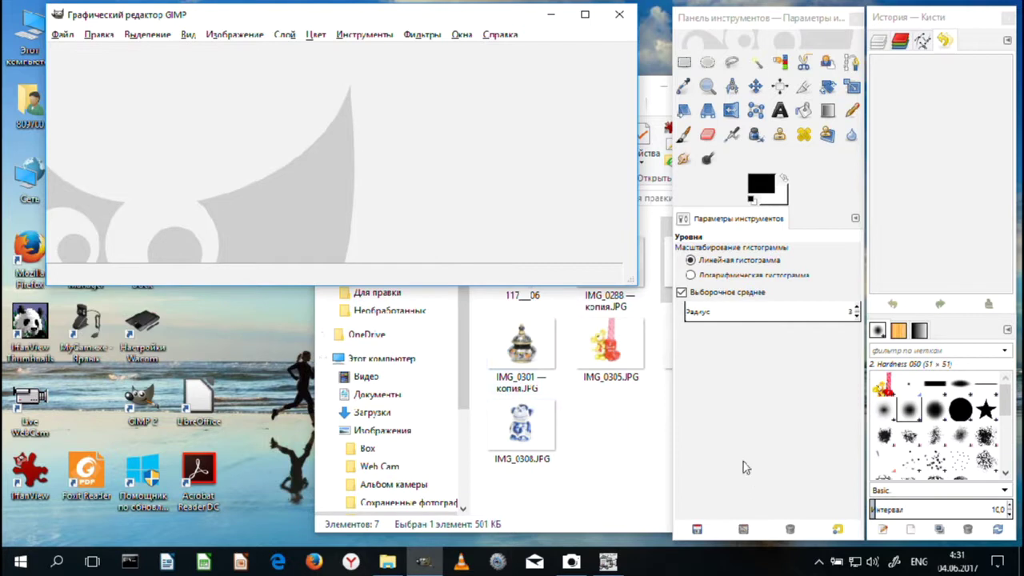
{"action": "left_click", "coordinate": [622, 458]}
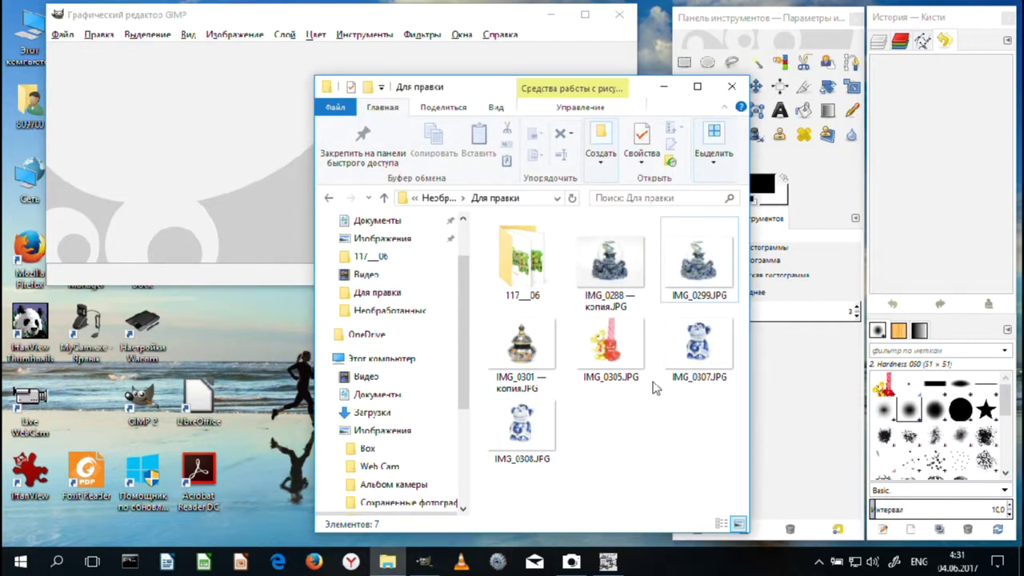
Step: Open IMG_0288 — копия.JPG in GIMP and fit an elliptical selection of about 903 × 942 px around the glass globe
{"action": "left_click_drag", "start_coordinate": [620, 260], "coordinate": [248, 183]}
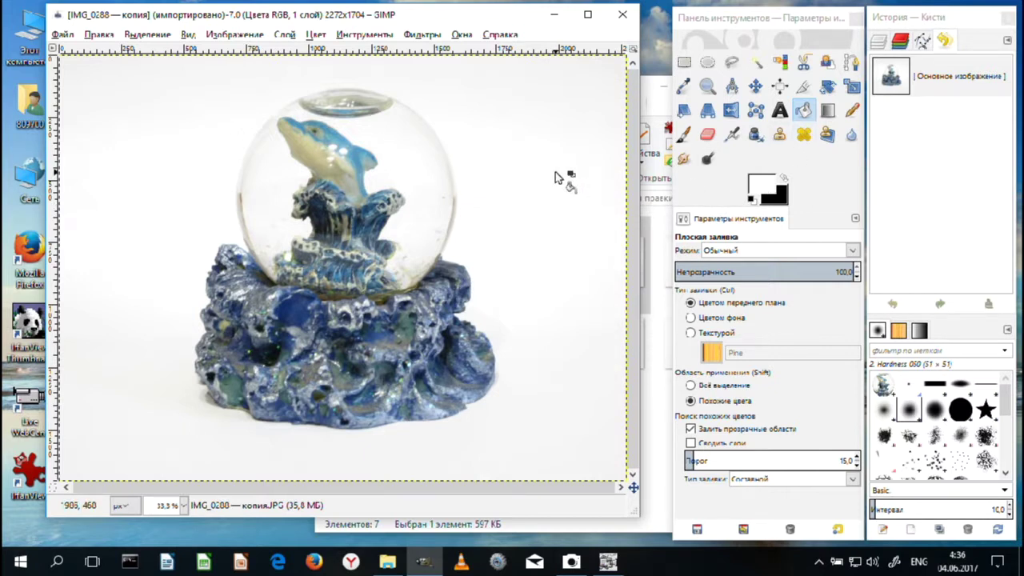
{"action": "left_click", "coordinate": [707, 64]}
{"action": "left_click_drag", "start_coordinate": [328, 165], "coordinate": [455, 279]}
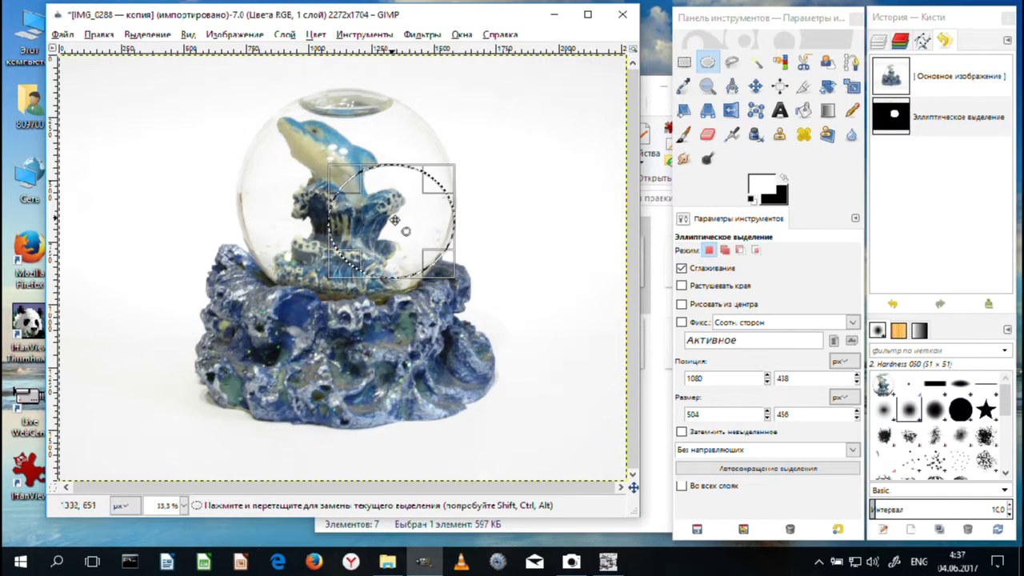
{"action": "left_click_drag", "start_coordinate": [345, 168], "coordinate": [243, 97]}
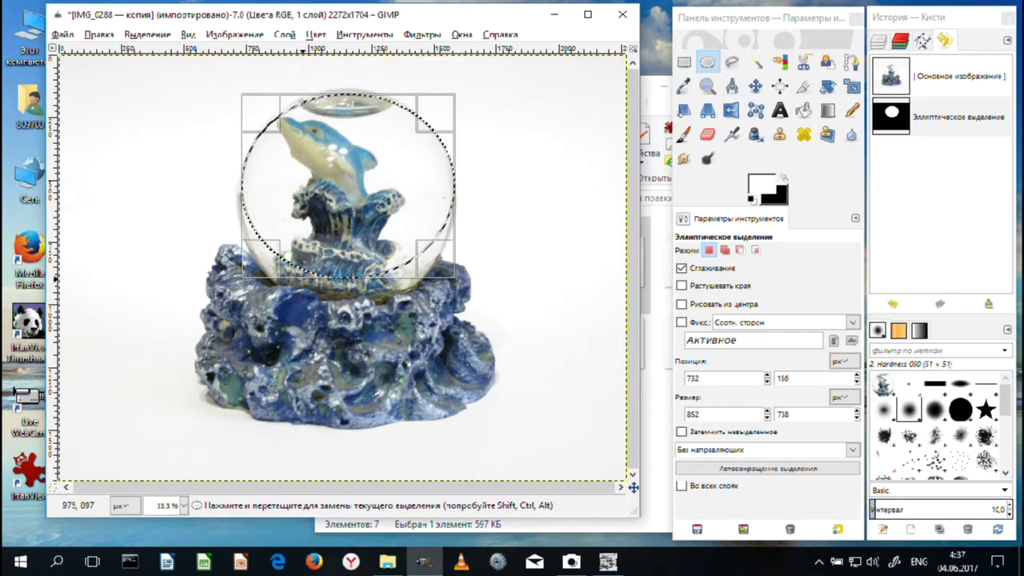
{"action": "left_click_drag", "start_coordinate": [272, 274], "coordinate": [264, 296]}
{"action": "left_click_drag", "start_coordinate": [261, 124], "coordinate": [258, 101]}
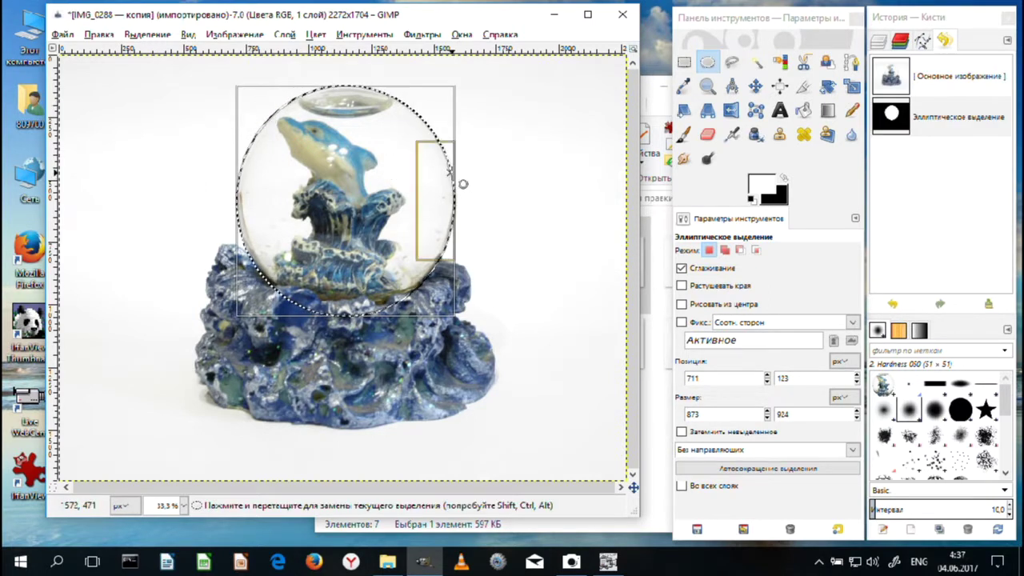
{"action": "mouse_move", "coordinate": [453, 108]}
{"action": "left_mouse_down"}
{"action": "mouse_move", "coordinate": [443, 109]}
{"action": "mouse_move", "coordinate": [449, 102]}
{"action": "left_mouse_up"}
{"action": "left_click_drag", "start_coordinate": [257, 111], "coordinate": [265, 110]}
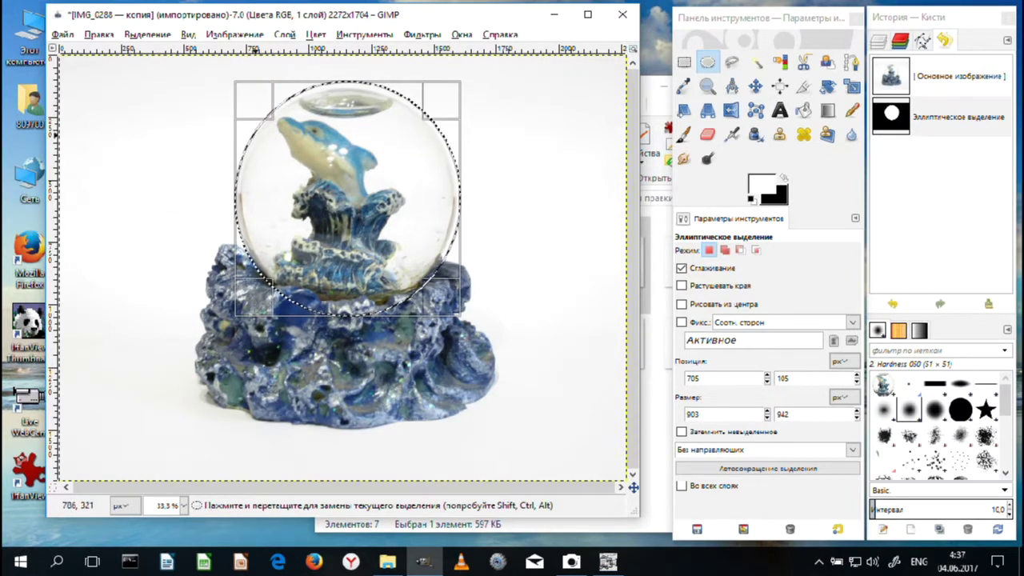
Step: Cut the selected glass globe out of the photo to the clipboard
{"action": "right_click", "coordinate": [386, 174]}
{"action": "mouse_move", "coordinate": [414, 221]}
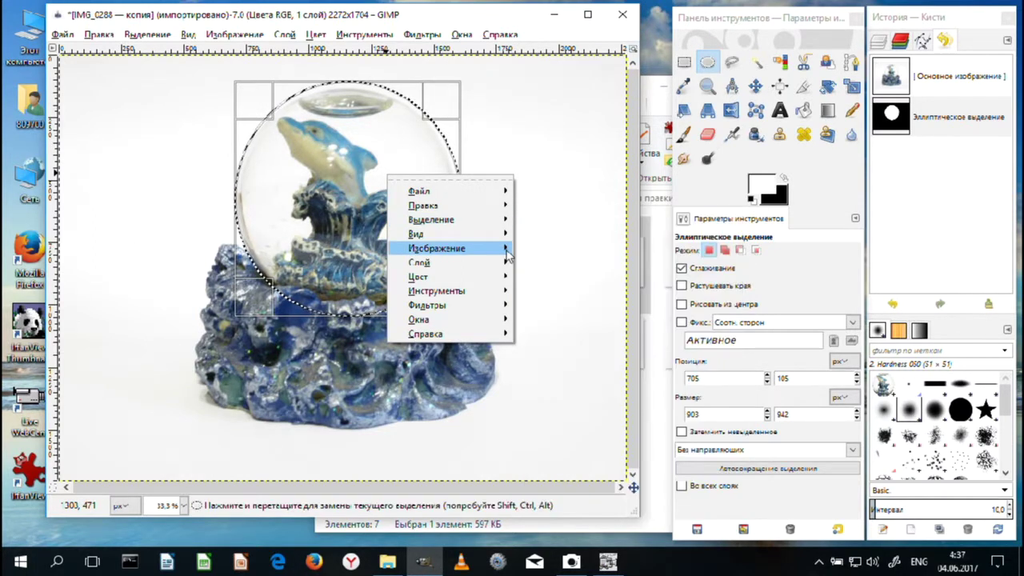
{"action": "mouse_move", "coordinate": [476, 208]}
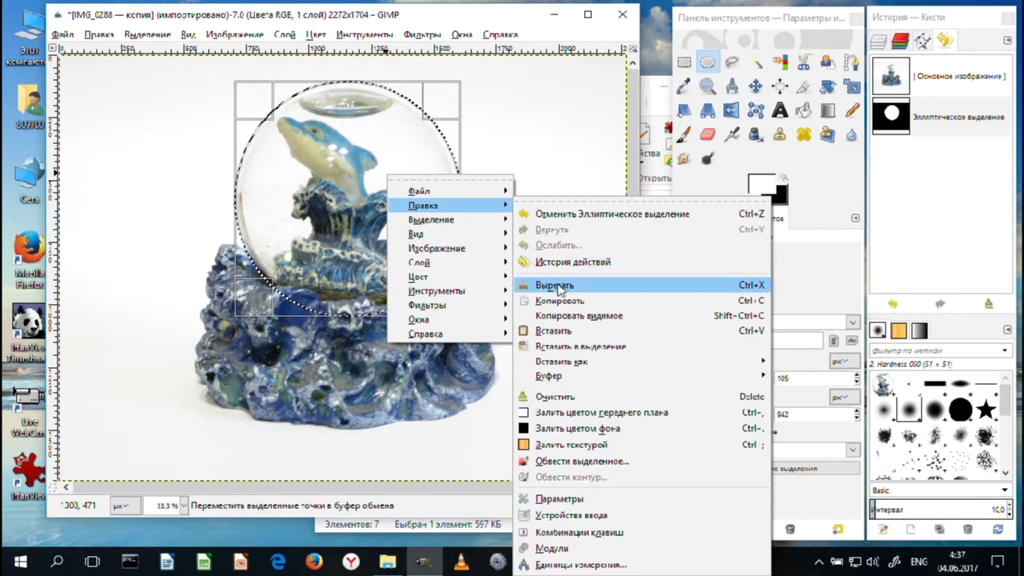
{"action": "left_click", "coordinate": [555, 285]}
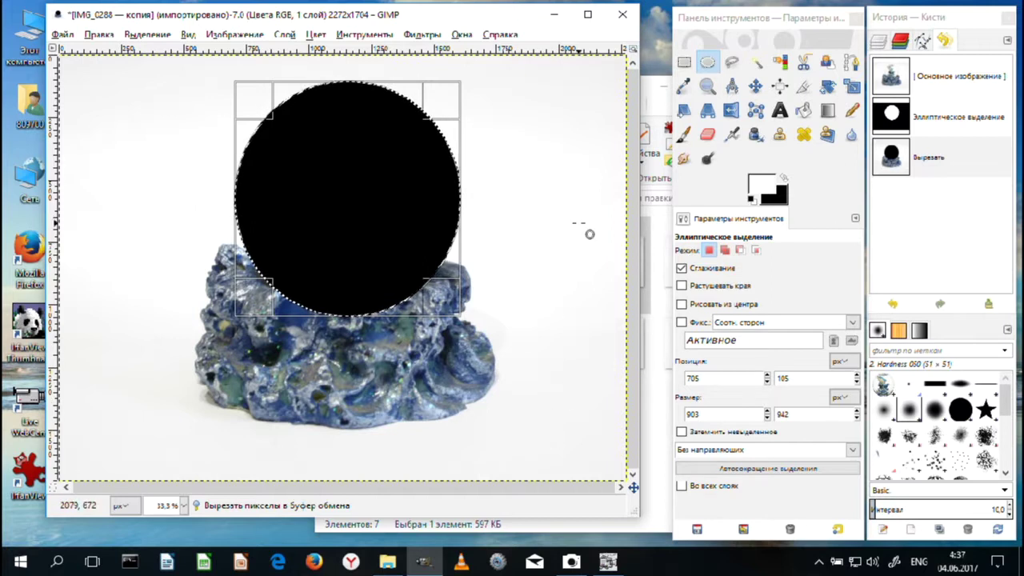
Step: Invert the selection and fill the grey background around the figurine with white using Bucket Fill
{"action": "left_click", "coordinate": [804, 111]}
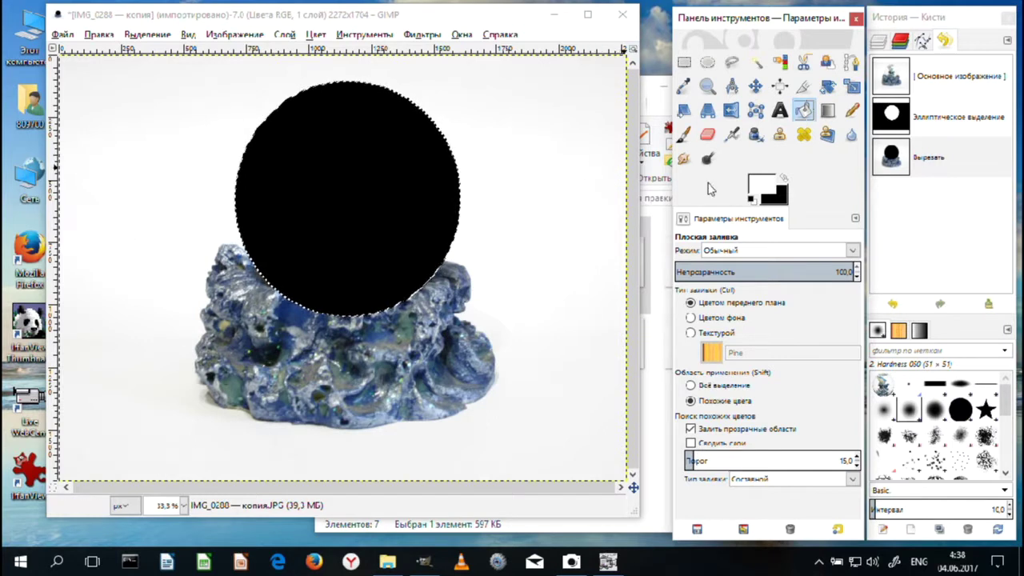
{"action": "right_click", "coordinate": [590, 173]}
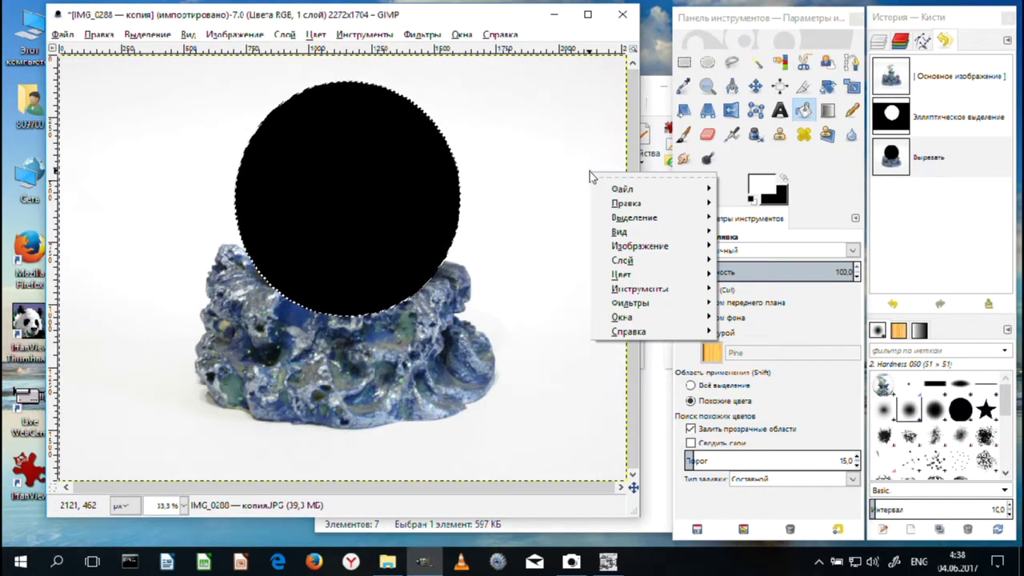
{"action": "mouse_move", "coordinate": [626, 207]}
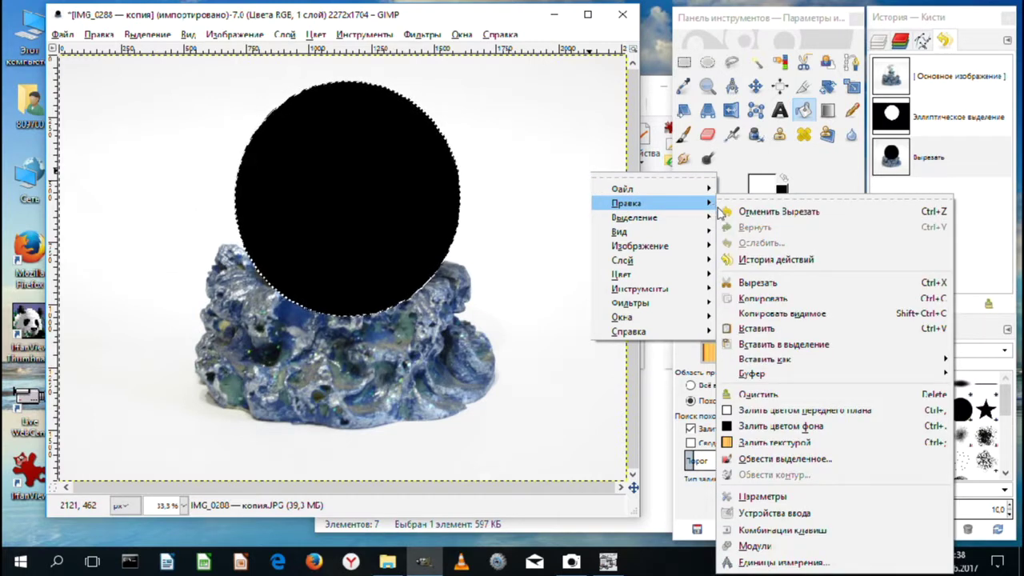
{"action": "mouse_move", "coordinate": [678, 249]}
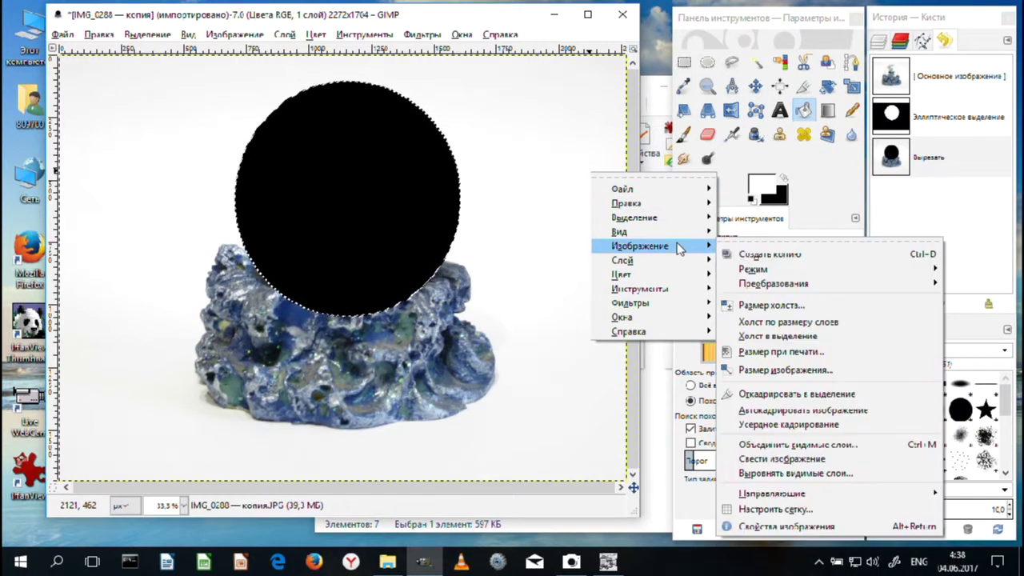
{"action": "mouse_move", "coordinate": [678, 219]}
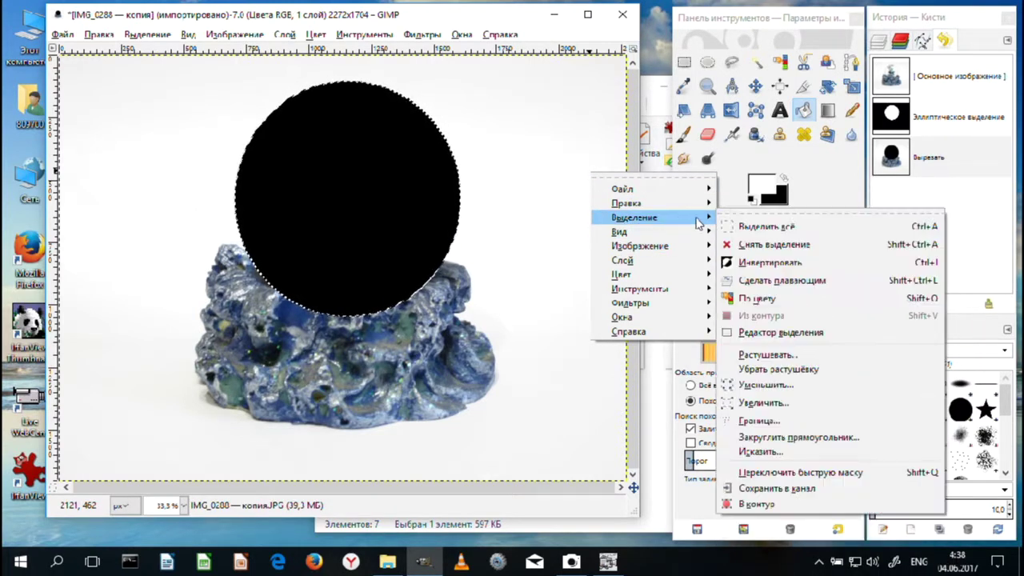
{"action": "left_click", "coordinate": [757, 269]}
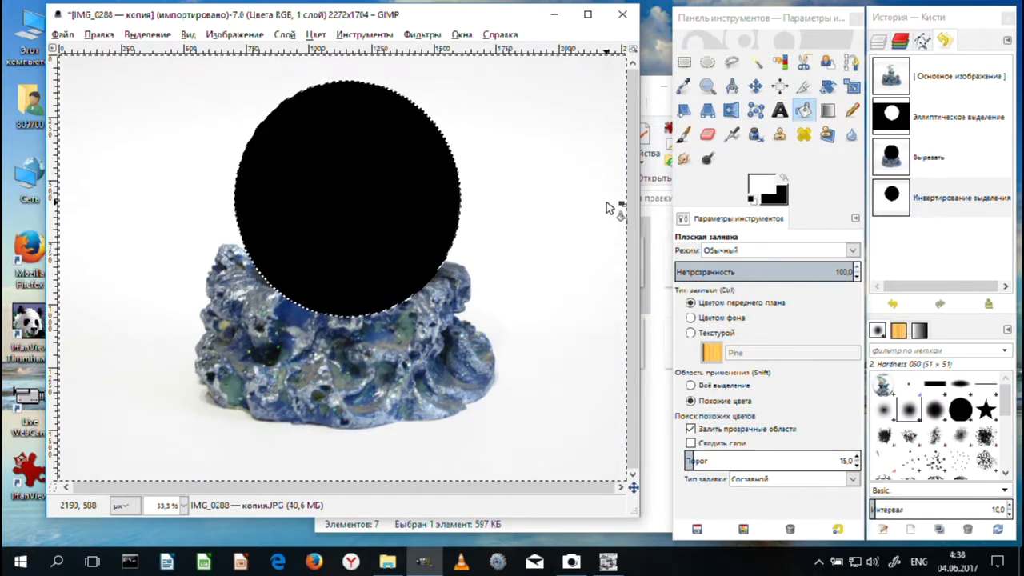
{"action": "key", "text": "minus"}
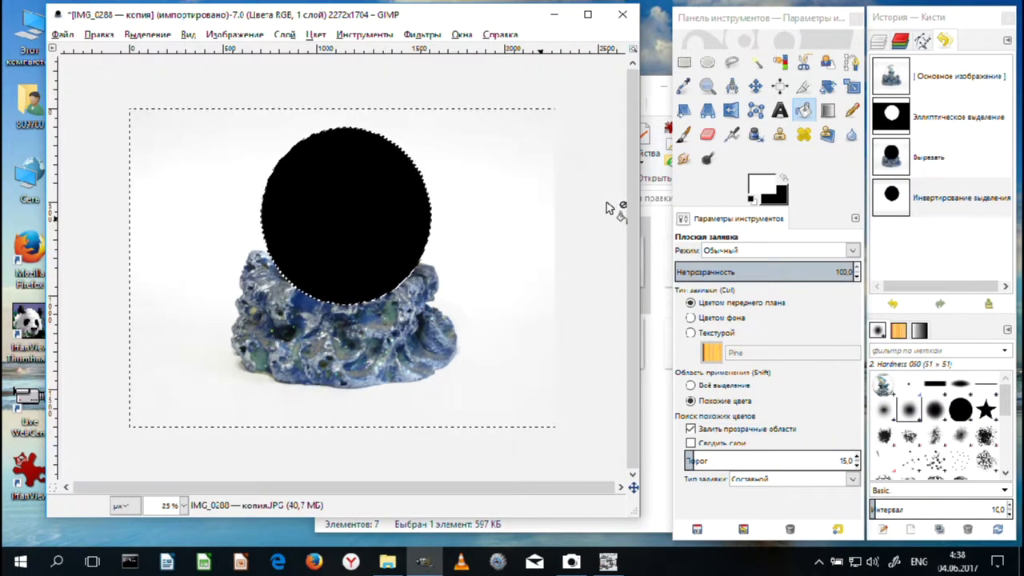
{"action": "left_click", "coordinate": [508, 194]}
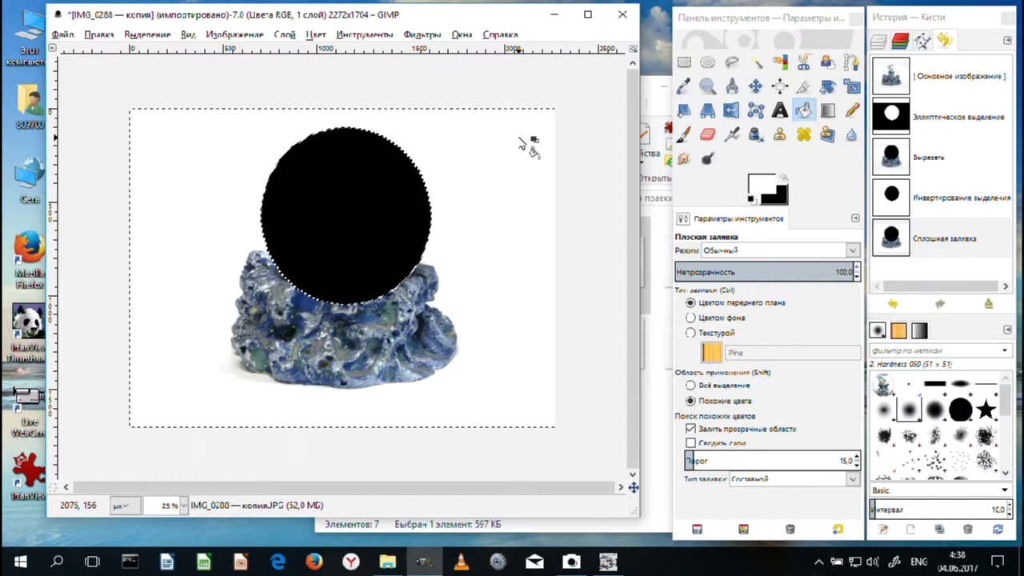
{"action": "key", "text": "plus"}
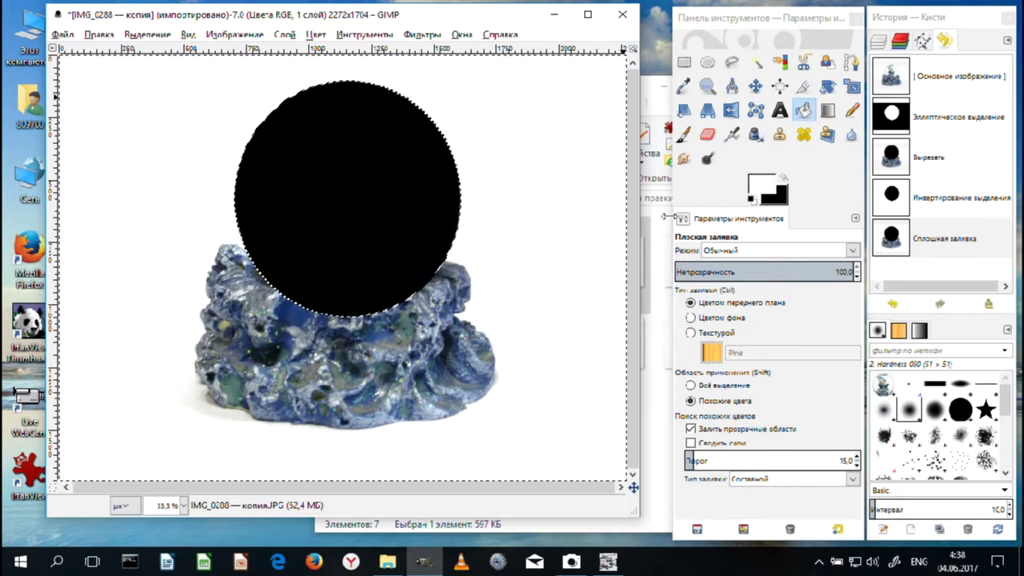
Step: Invert the selection again so that only the cut-out circle of the globe is selected
{"action": "right_click", "coordinate": [578, 240]}
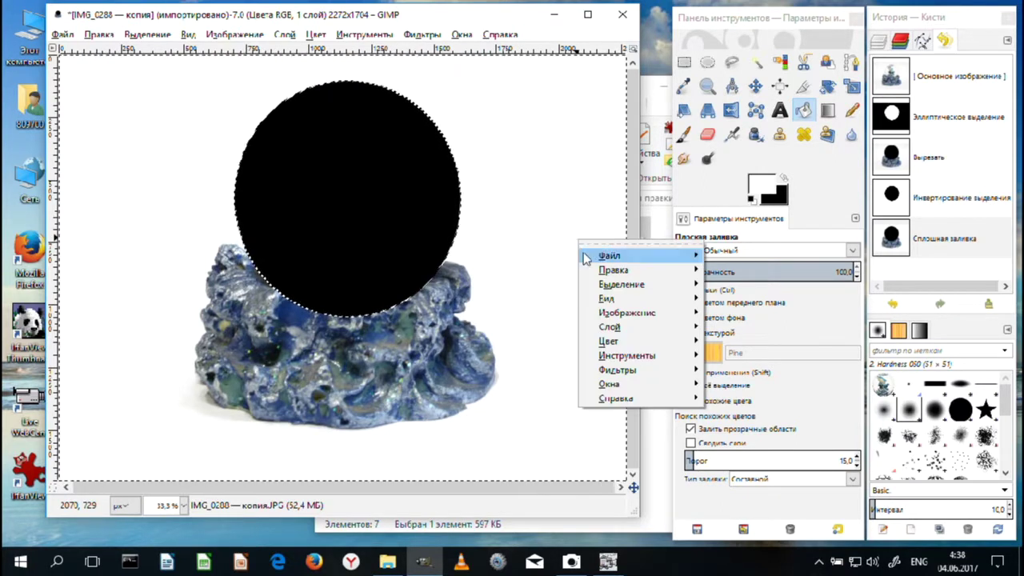
{"action": "mouse_move", "coordinate": [656, 273]}
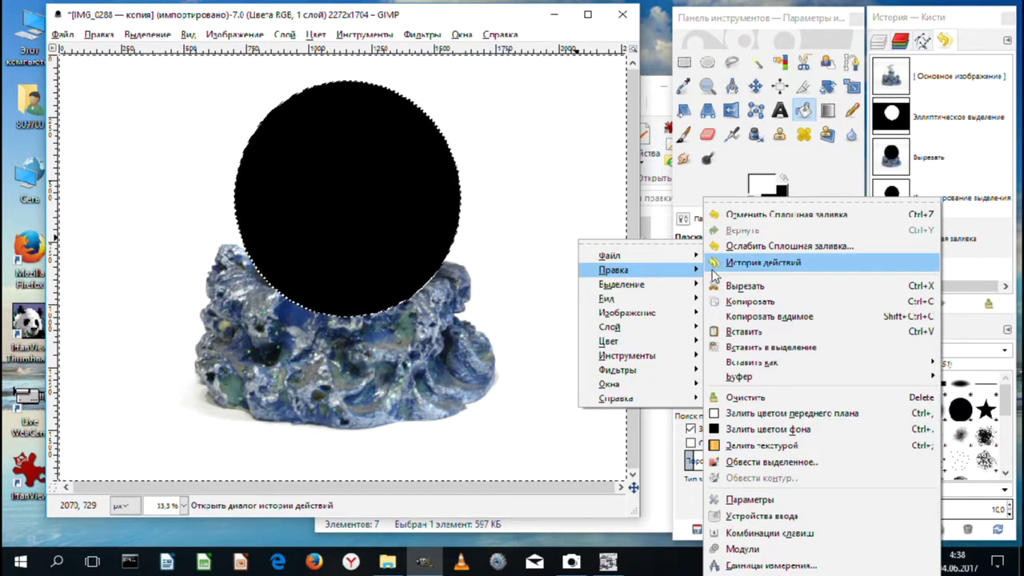
{"action": "mouse_move", "coordinate": [695, 284]}
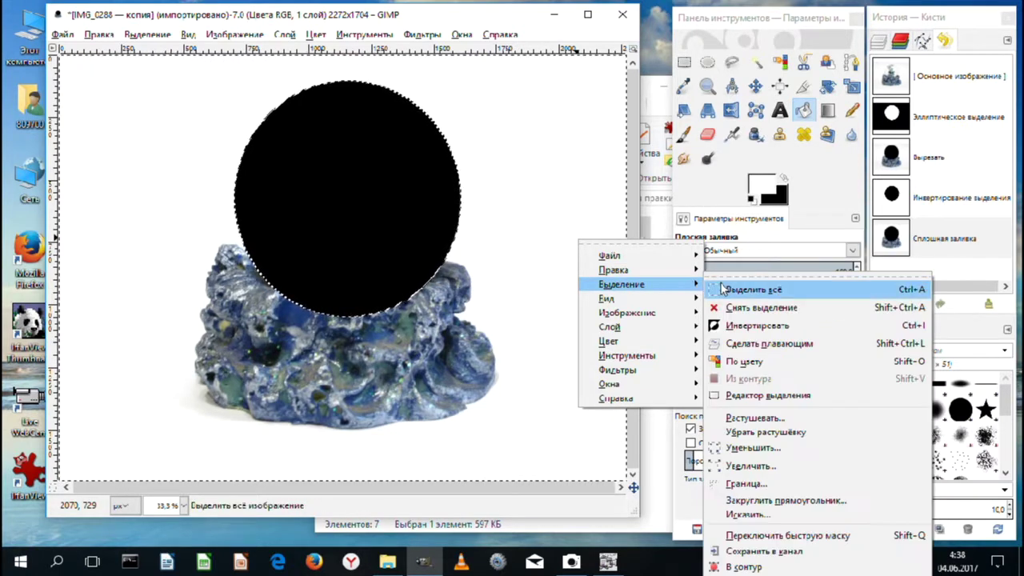
{"action": "left_click", "coordinate": [742, 328]}
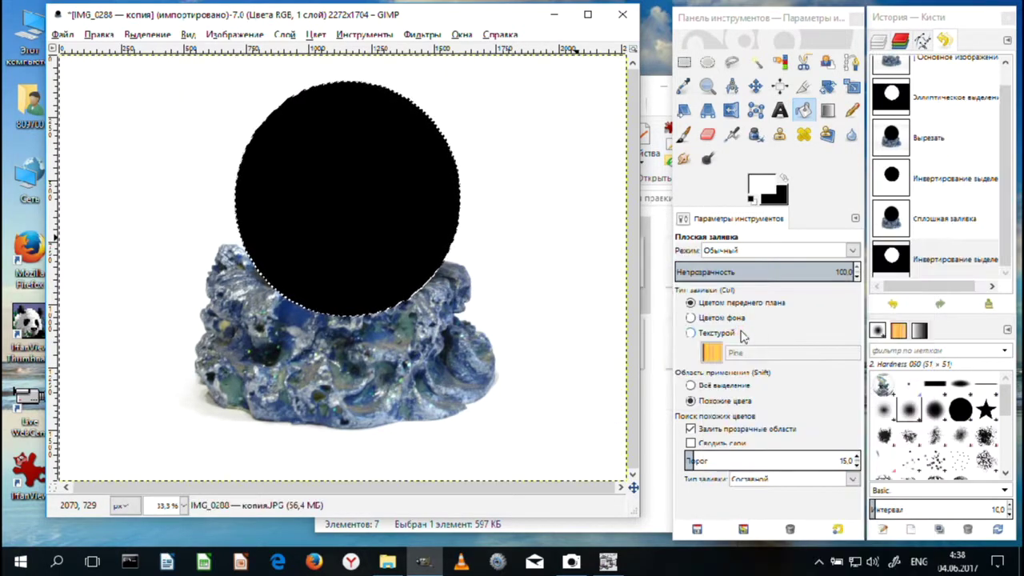
Step: Paste the cut-out glass globe back into the selected circle and anchor the floating selection to the image
{"action": "right_click", "coordinate": [427, 193]}
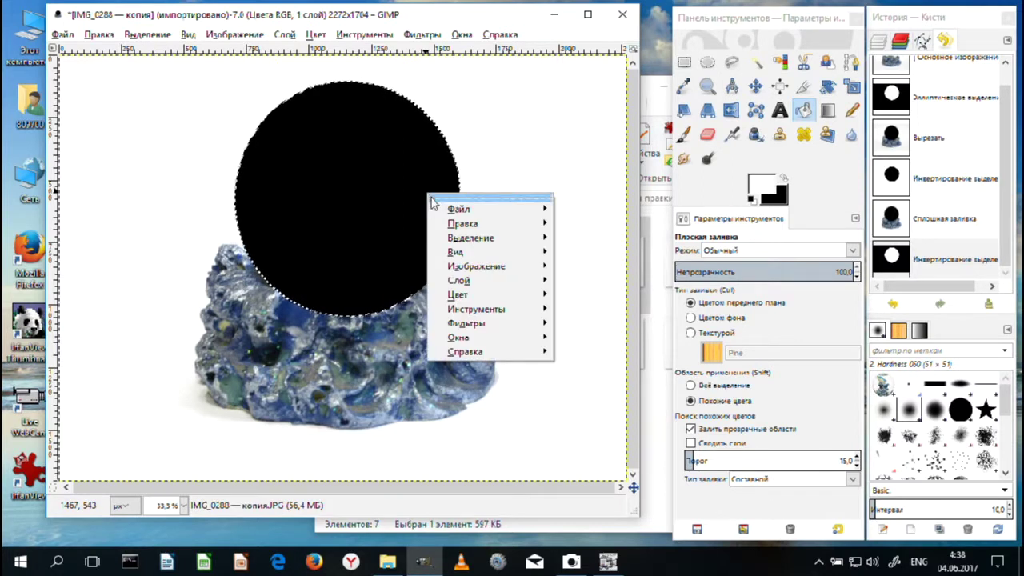
{"action": "mouse_move", "coordinate": [452, 228]}
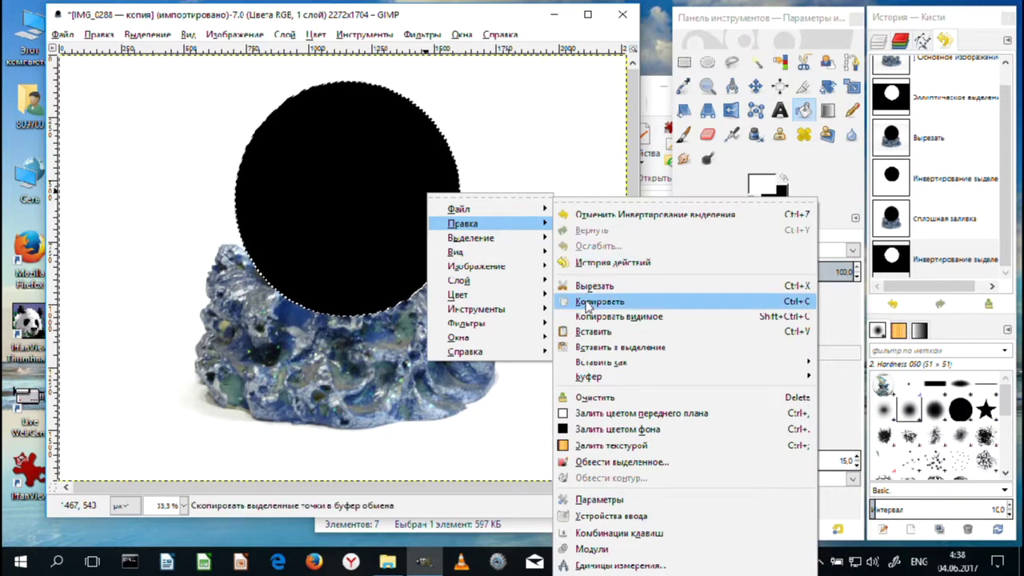
{"action": "left_click", "coordinate": [590, 331]}
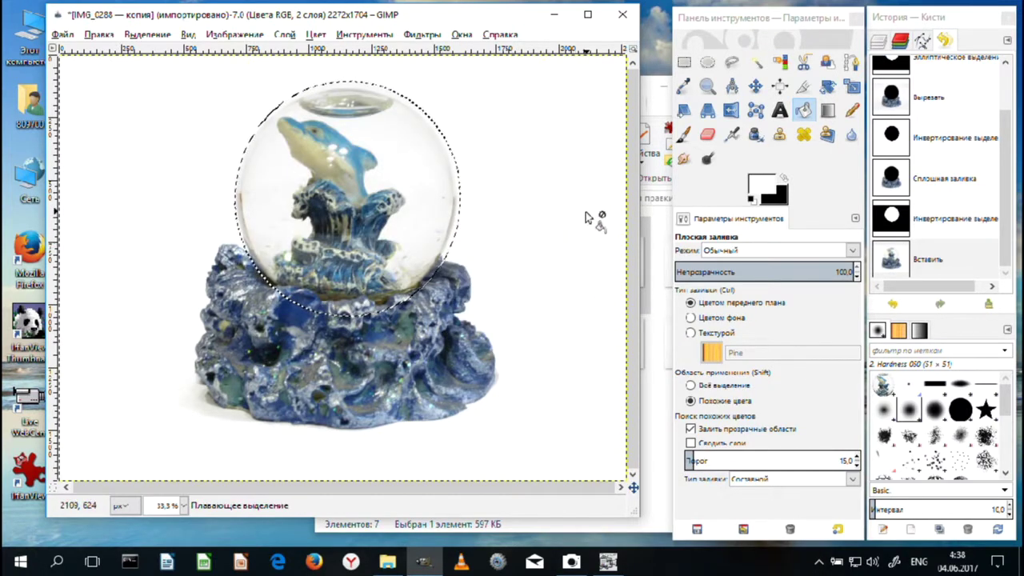
{"action": "left_click", "coordinate": [684, 63]}
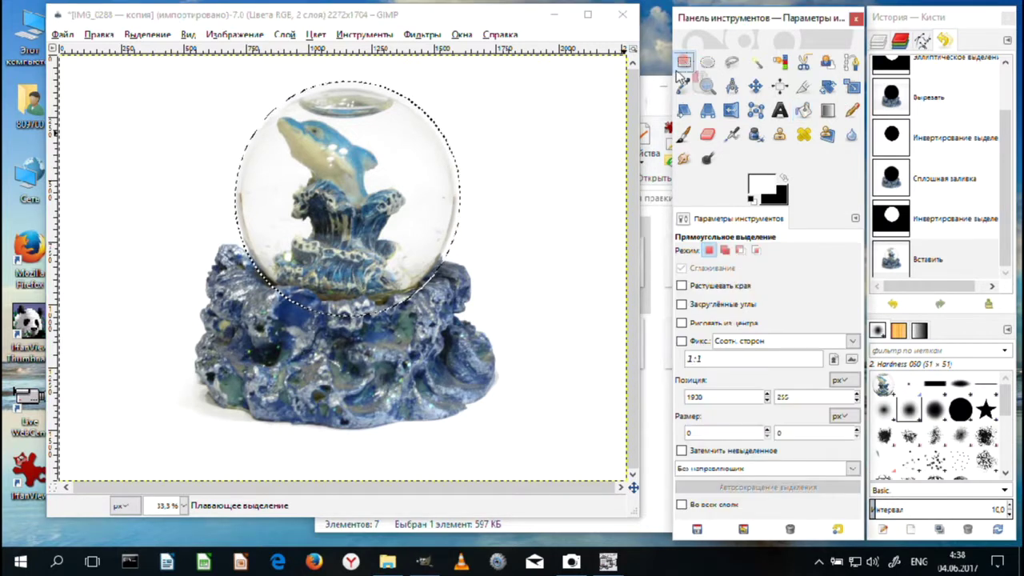
{"action": "left_click", "coordinate": [558, 140]}
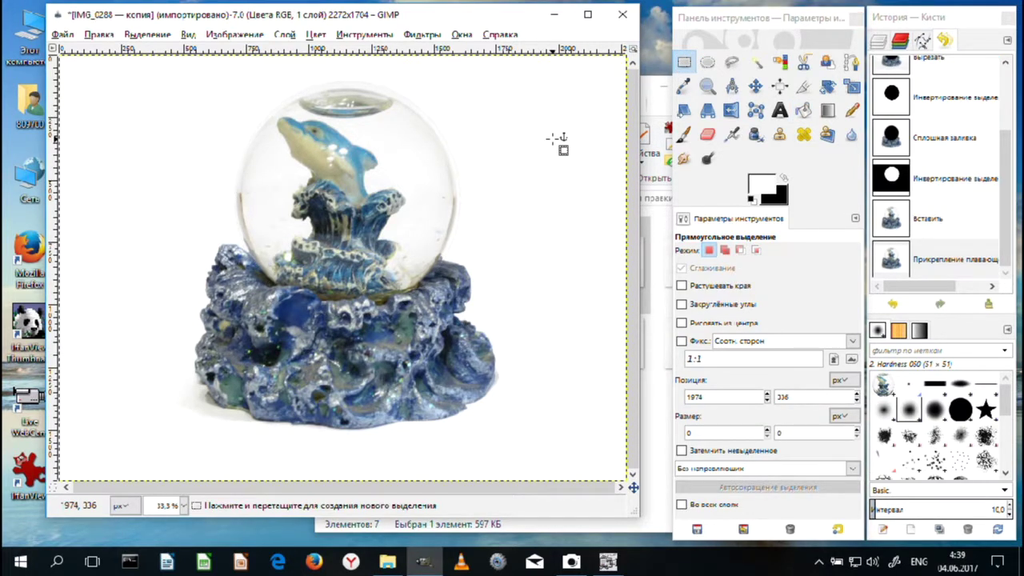
{"action": "left_click", "coordinate": [588, 14]}
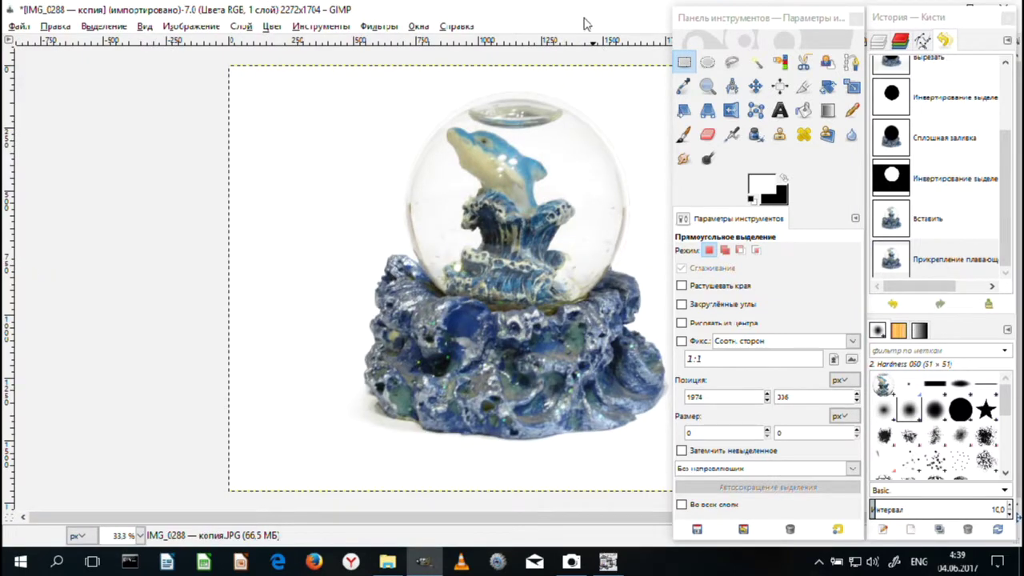
{"action": "left_click", "coordinate": [588, 14]}
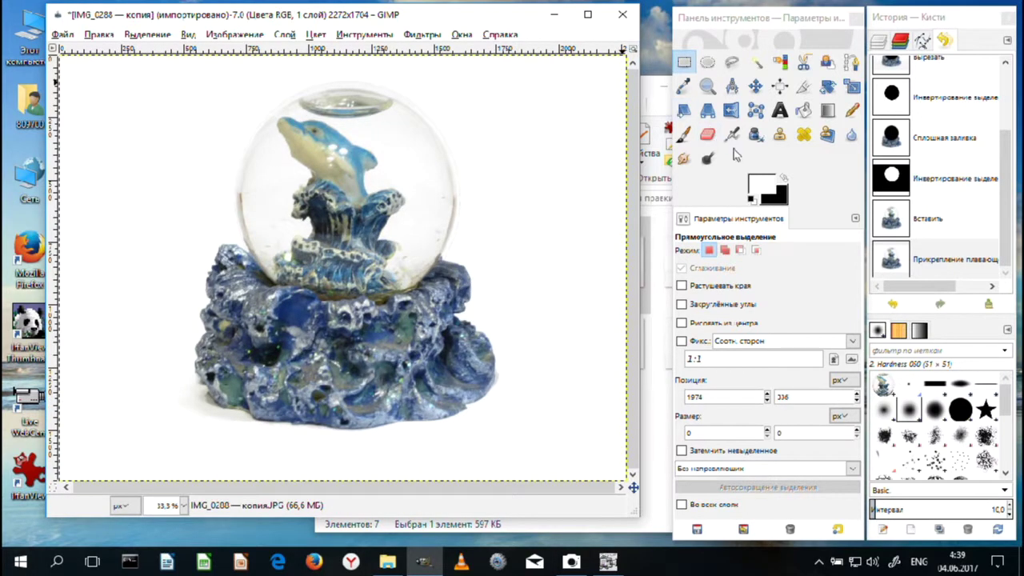
Step: Set the foreground colour to bright green 20ed1b and fill the white background around the globe figurine using Bucket Fill
{"action": "left_click", "coordinate": [788, 183]}
{"action": "left_click", "coordinate": [761, 185]}
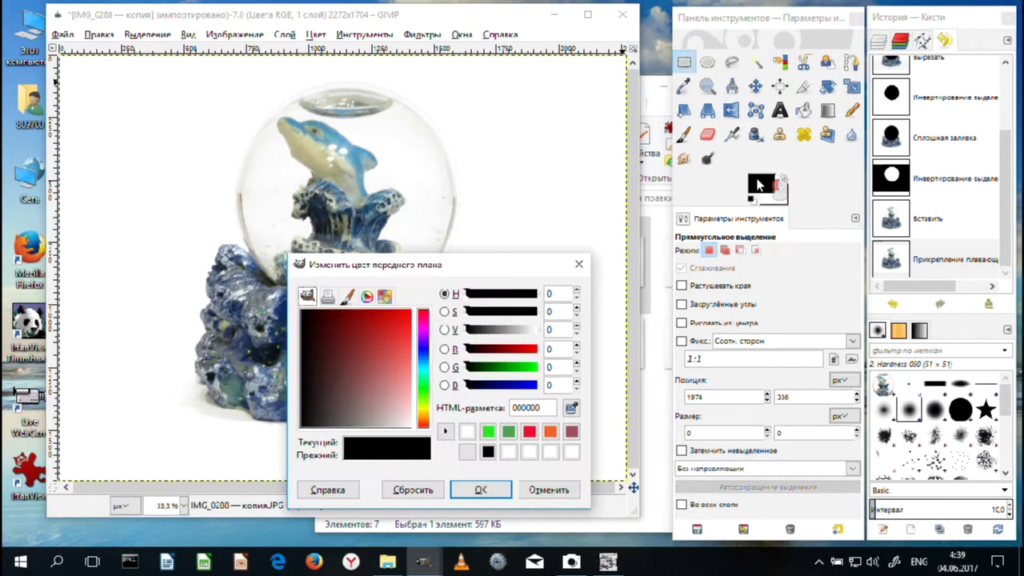
{"action": "left_click", "coordinate": [489, 433]}
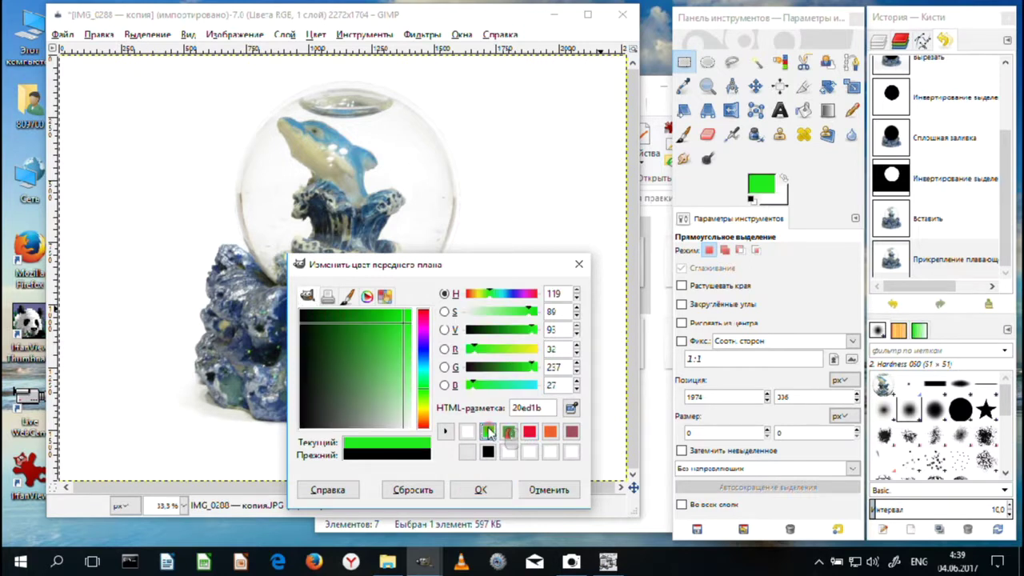
{"action": "left_click", "coordinate": [483, 488]}
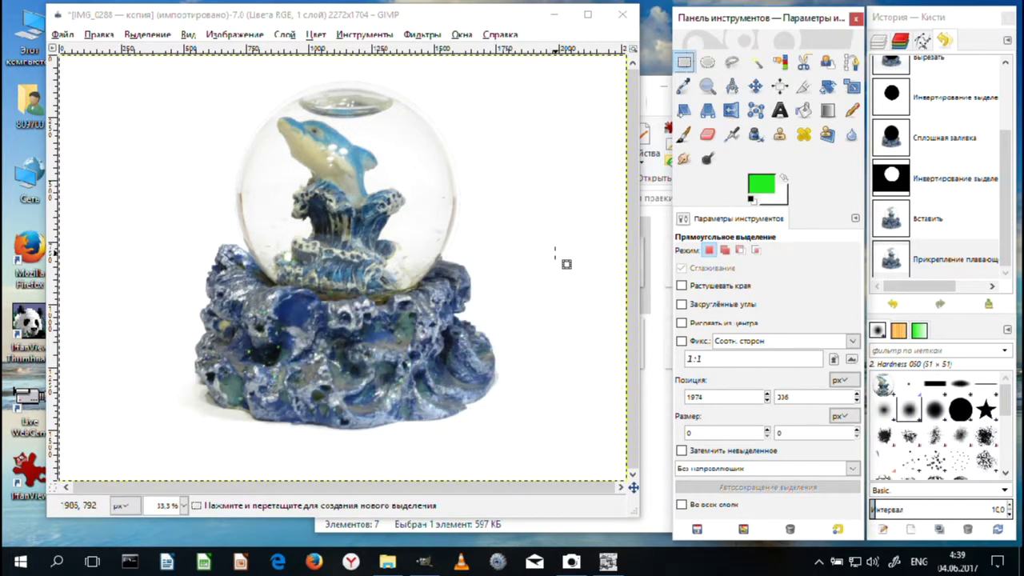
{"action": "left_click", "coordinate": [803, 109]}
{"action": "left_click", "coordinate": [532, 246]}
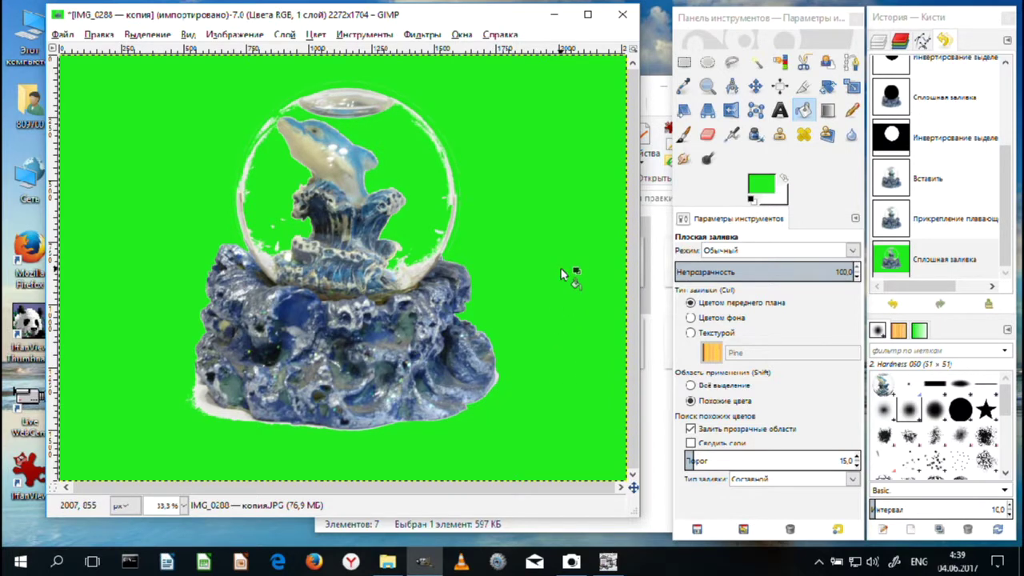
Step: Close the dolphin globe image without saving it and quit GIMP
{"action": "left_click", "coordinate": [623, 16]}
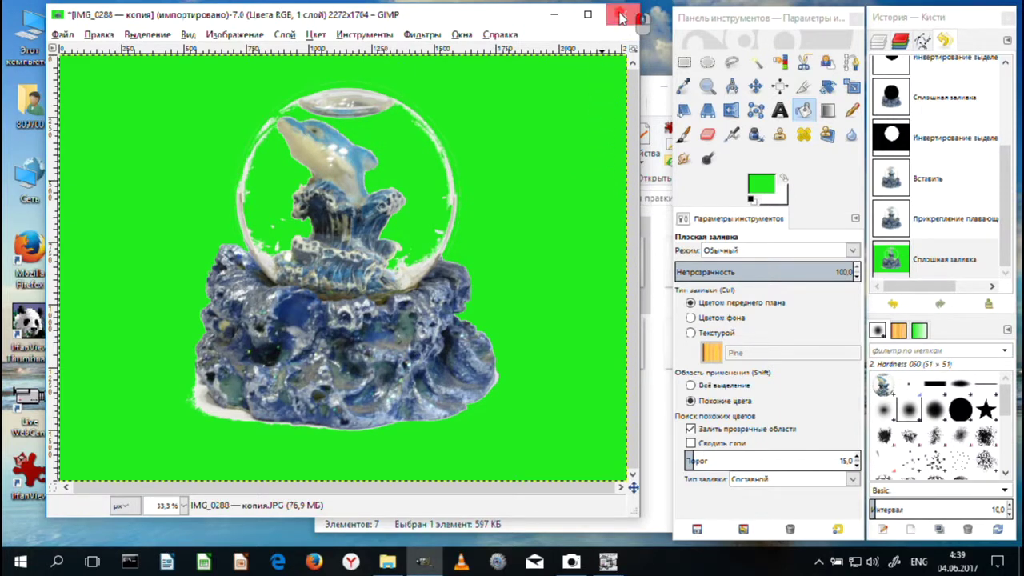
{"action": "left_click", "coordinate": [327, 361]}
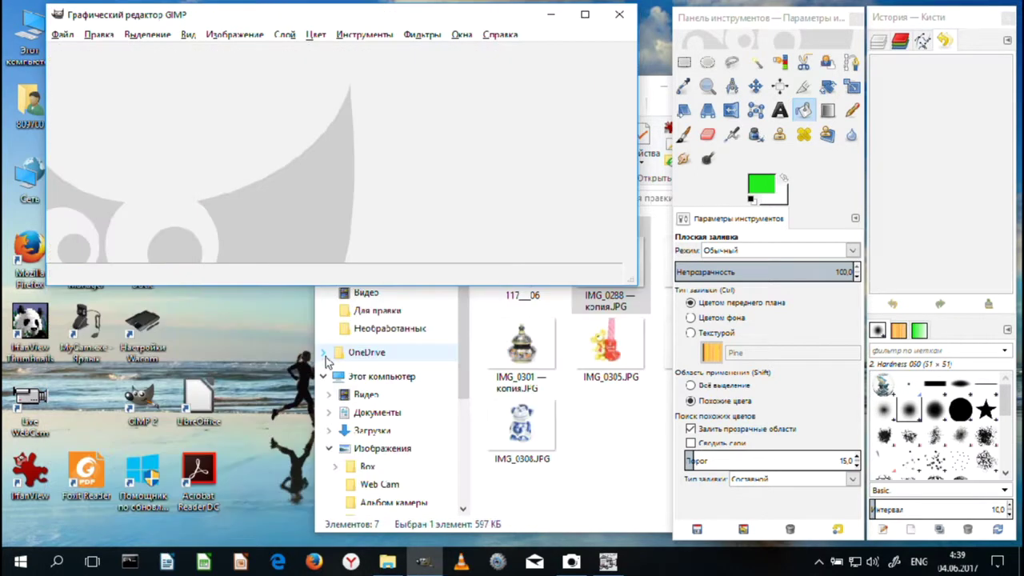
{"action": "left_click", "coordinate": [620, 16]}
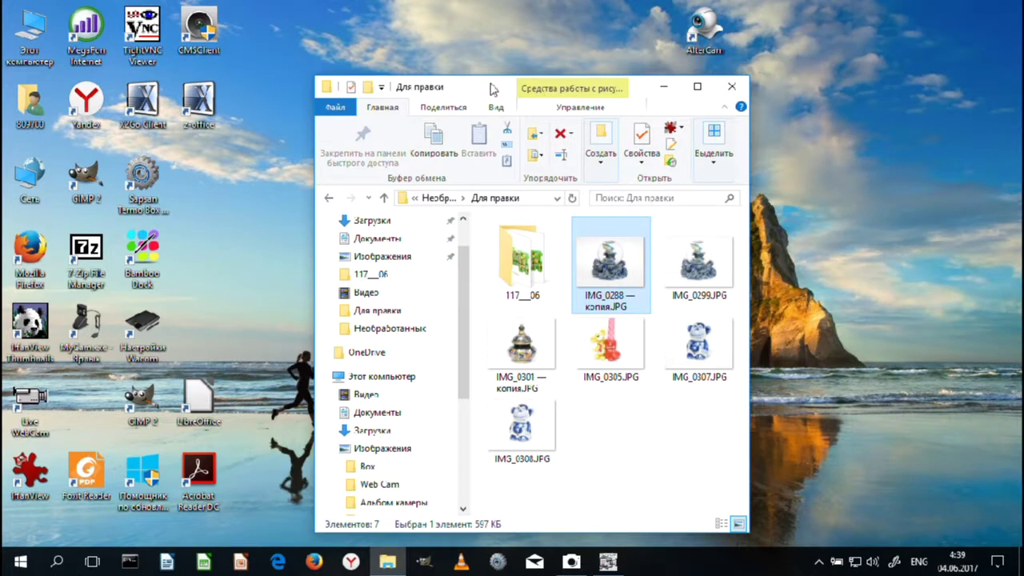
Step: In File Explorer, open subfolder 2 of the Box pictures folder and open DSCF0171.JPG in IrfanView
{"action": "left_click_drag", "start_coordinate": [485, 91], "coordinate": [414, 45]}
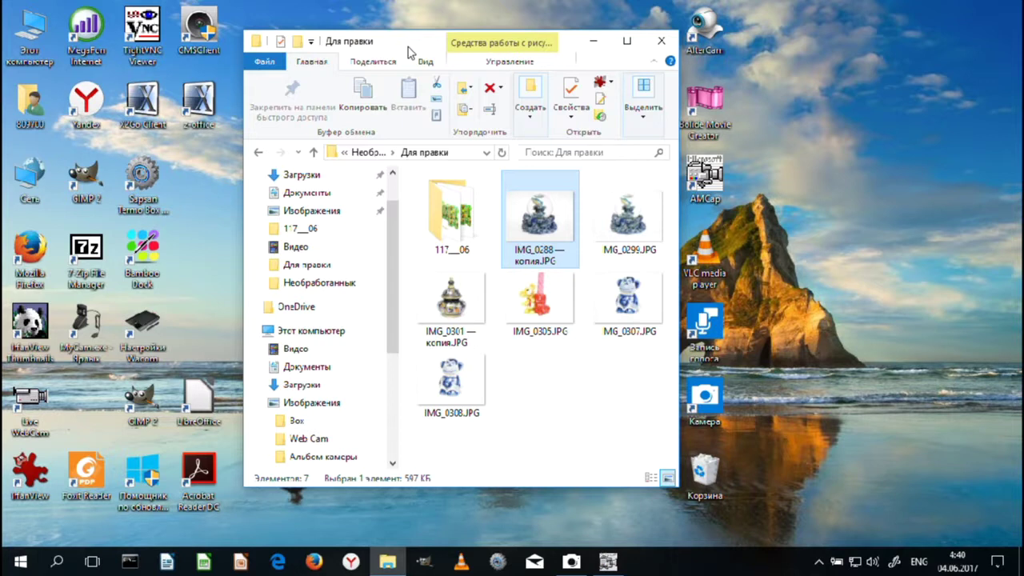
{"action": "left_click", "coordinate": [296, 423]}
{"action": "double_click", "coordinate": [540, 211]}
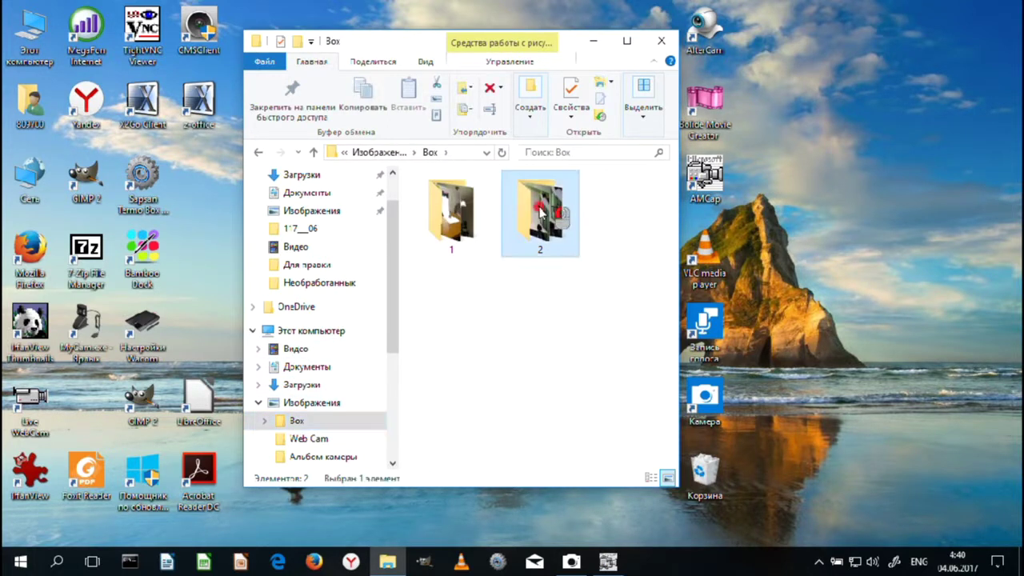
{"action": "left_click", "coordinate": [627, 41]}
{"action": "double_click", "coordinate": [215, 171]}
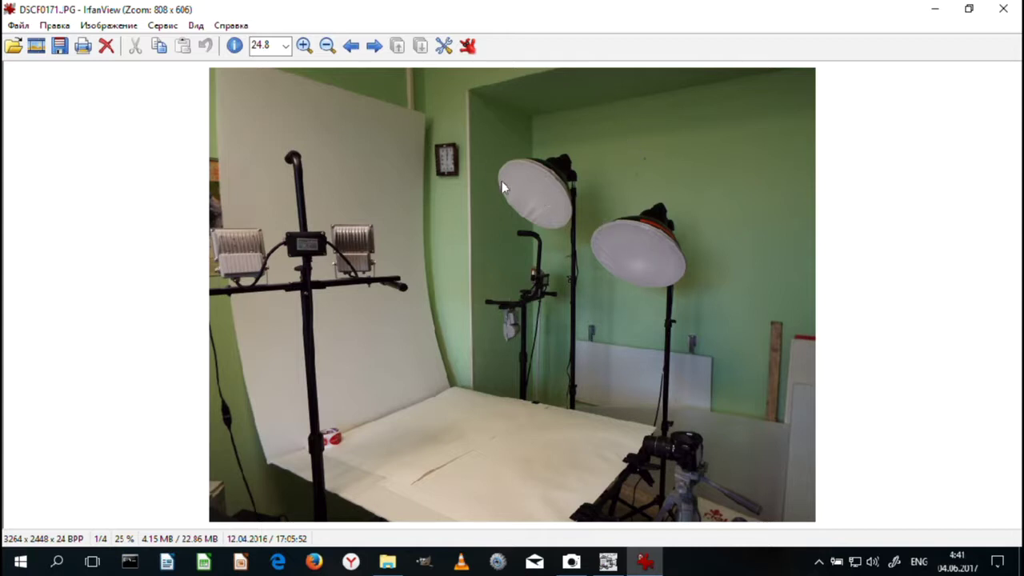
Step: Look through the studio setup photos DSCF0171 to DSCF0174 for the backdrop, lamp and camera arrangement, and close the viewer
{"action": "left_click", "coordinate": [374, 48]}
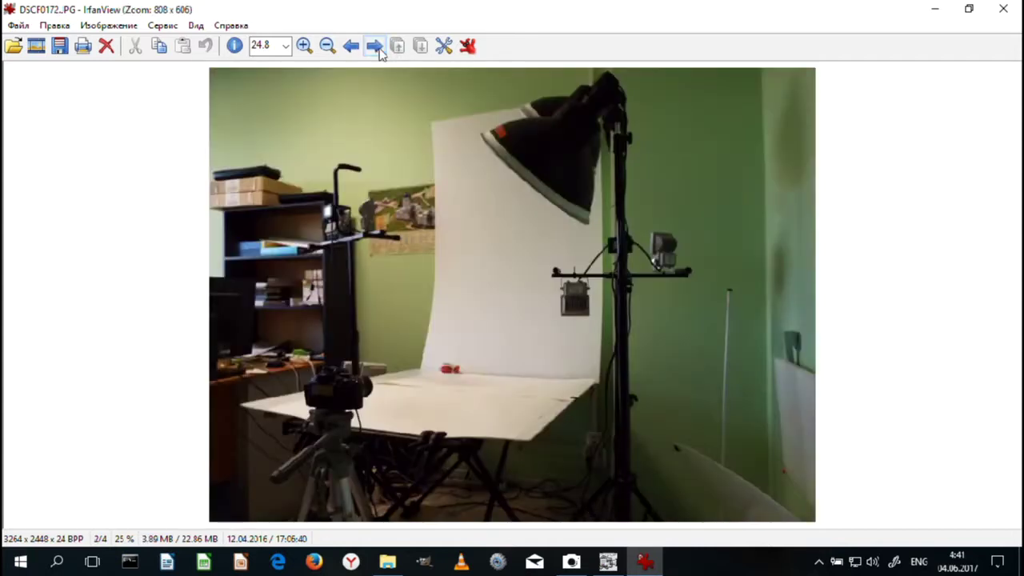
{"action": "left_click", "coordinate": [376, 45]}
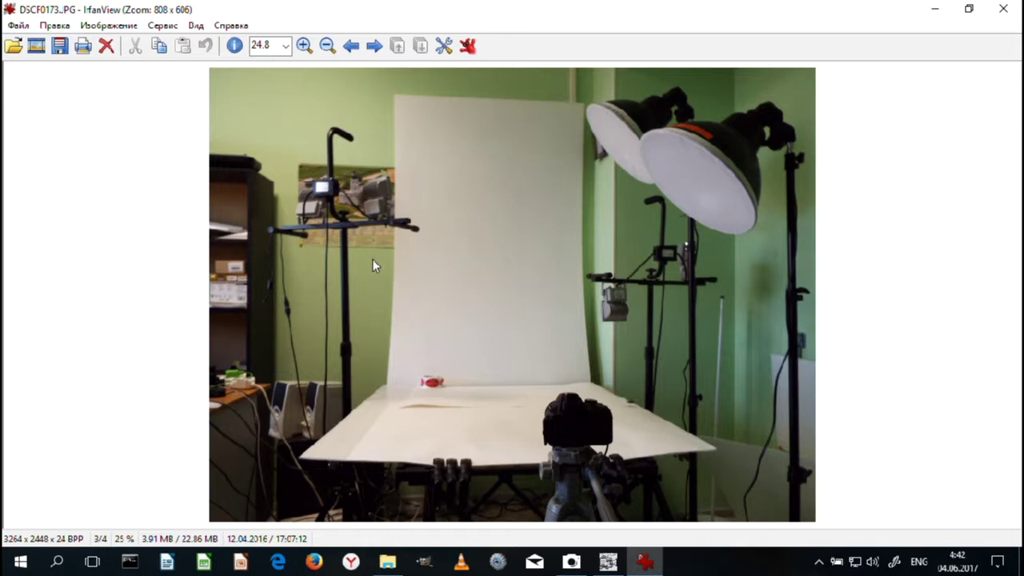
{"action": "left_click", "coordinate": [374, 45]}
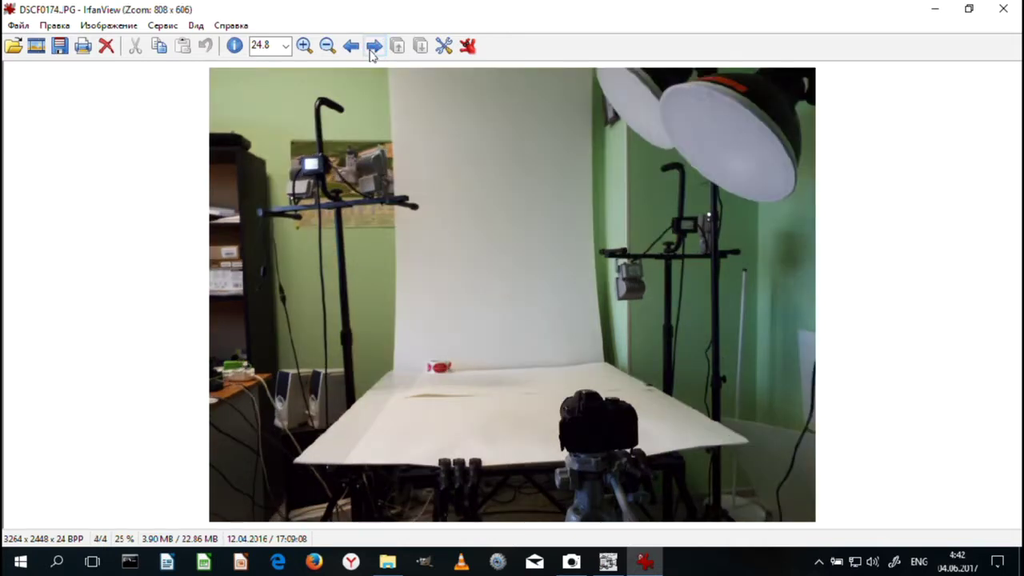
{"action": "left_click", "coordinate": [351, 46]}
{"action": "left_click", "coordinate": [349, 48]}
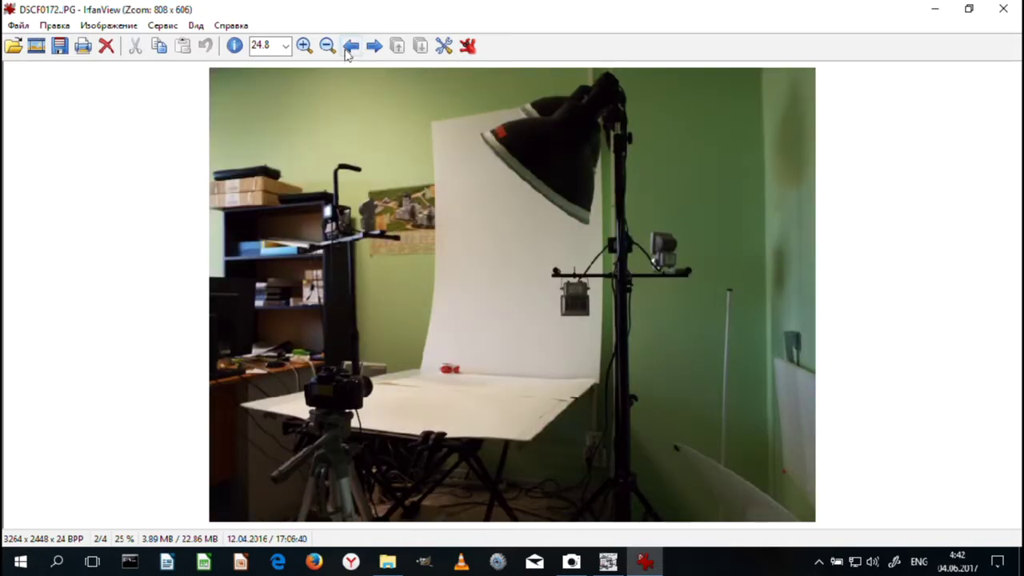
{"action": "left_click", "coordinate": [350, 47]}
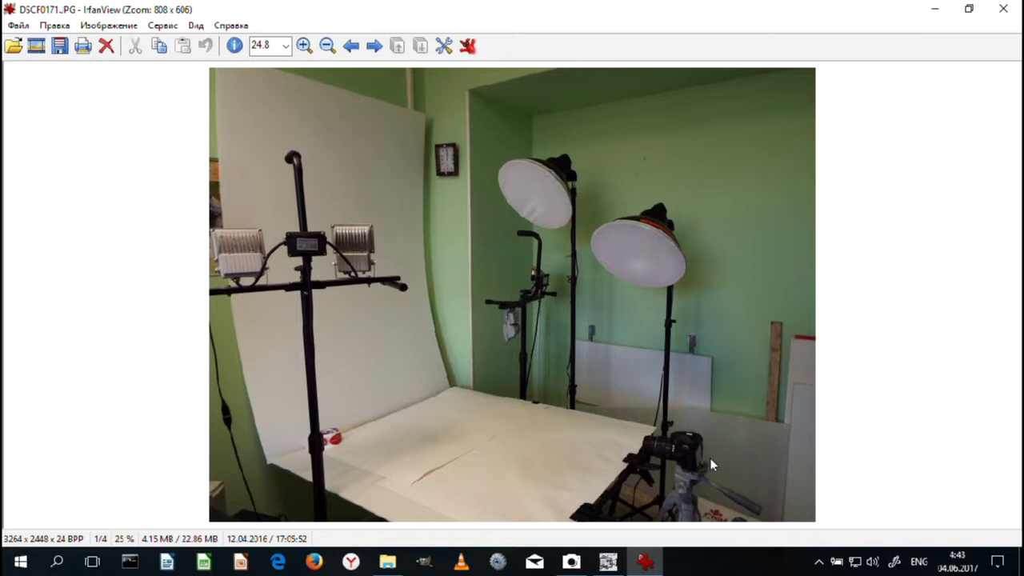
{"action": "left_click", "coordinate": [373, 46]}
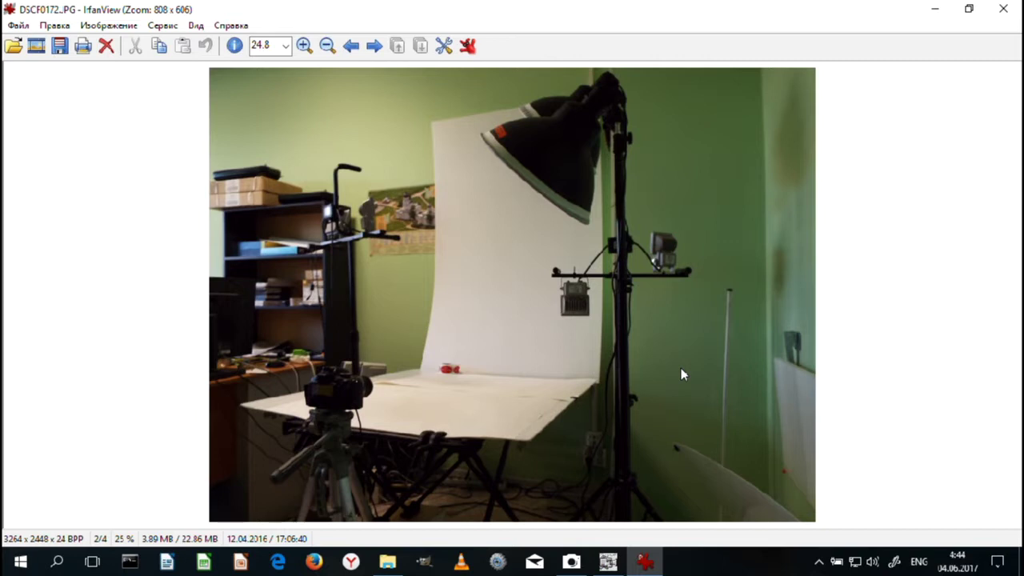
{"action": "left_click", "coordinate": [350, 46]}
{"action": "left_click", "coordinate": [350, 46]}
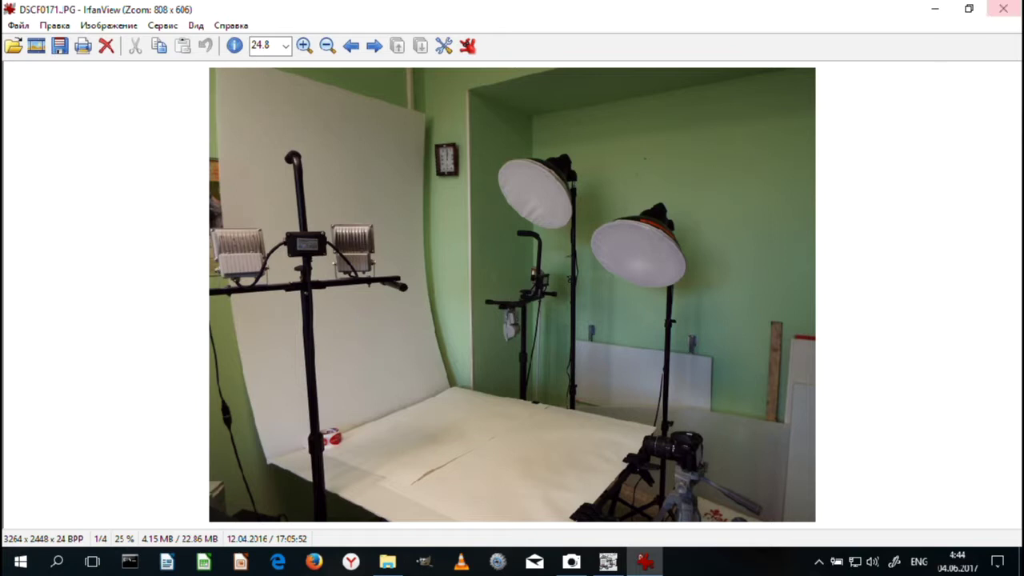
{"action": "left_click", "coordinate": [1005, 10]}
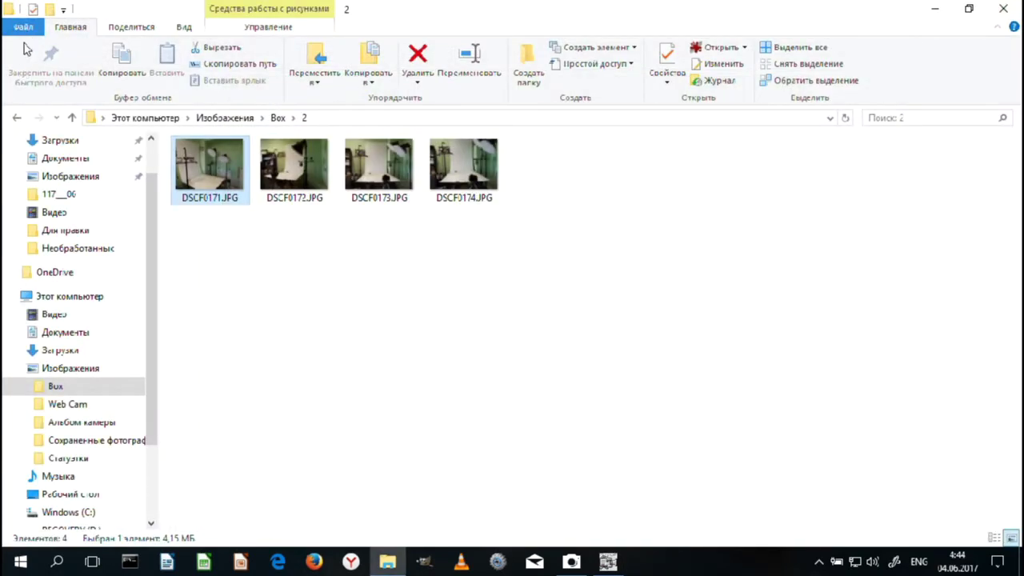
Step: Return to the Для правки folder, view IMG_0288 — копия.JPG in IrfanView and minimize the viewer
{"action": "left_click", "coordinate": [18, 118]}
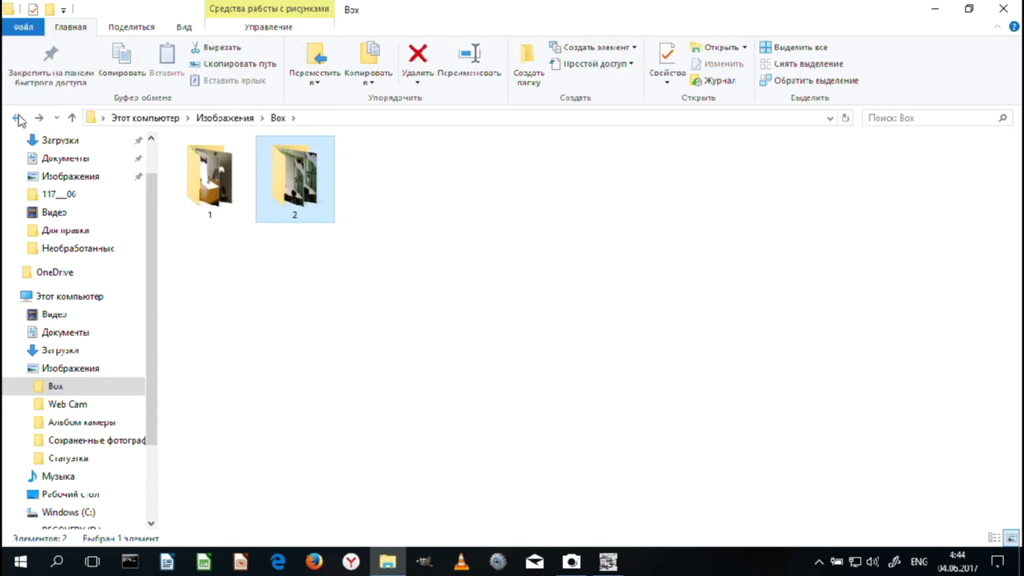
{"action": "left_click", "coordinate": [18, 118]}
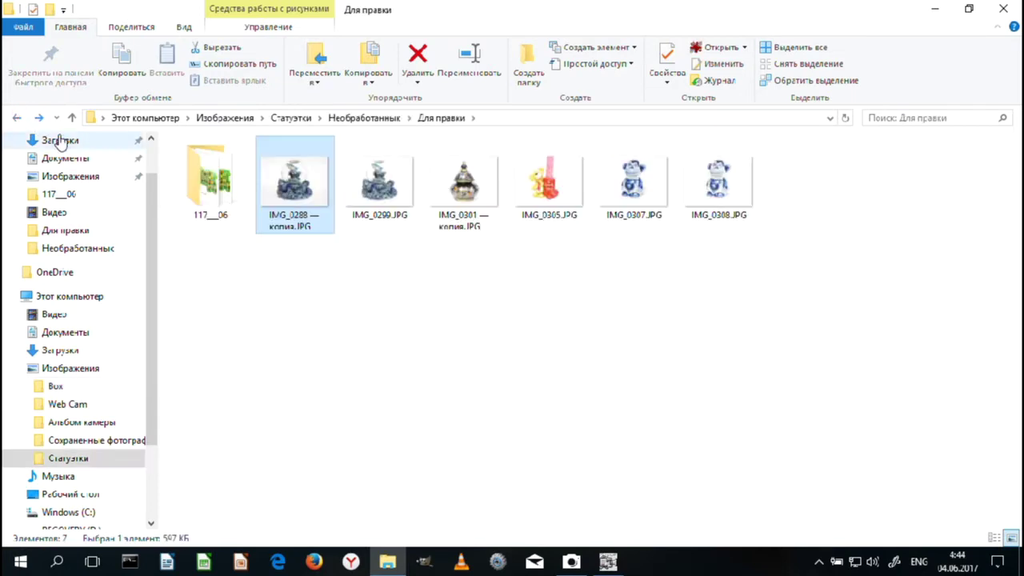
{"action": "double_click", "coordinate": [309, 185]}
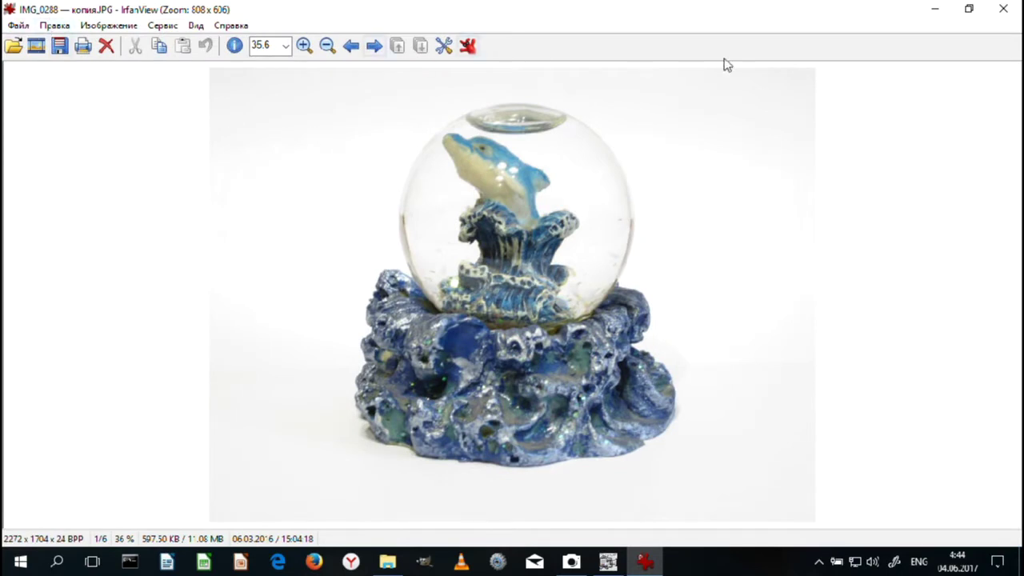
{"action": "left_click", "coordinate": [936, 10]}
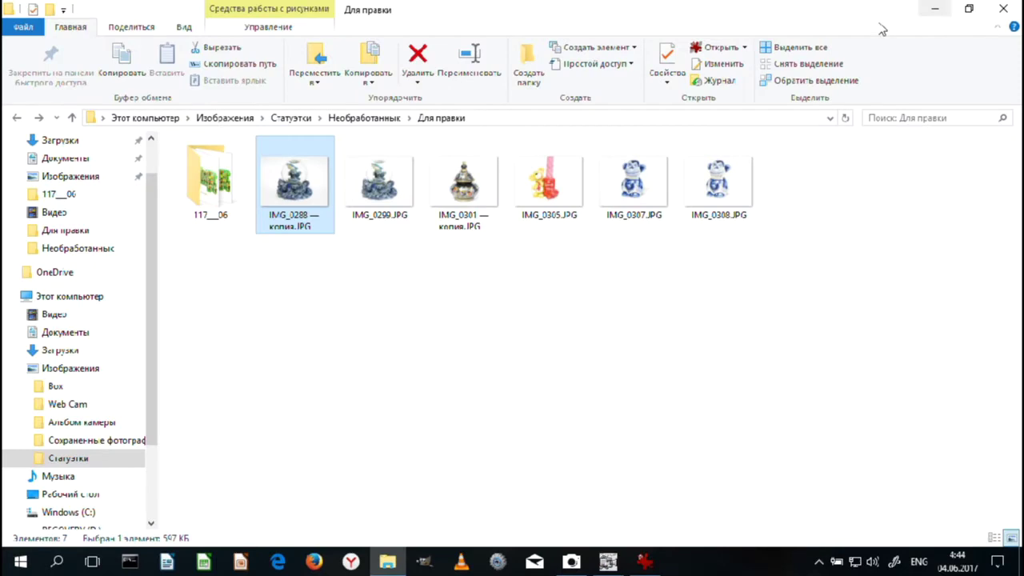
Step: Open subfolder 1 of the Box folder and view IMG_0310.JPG in IrfanView
{"action": "left_click", "coordinate": [59, 387]}
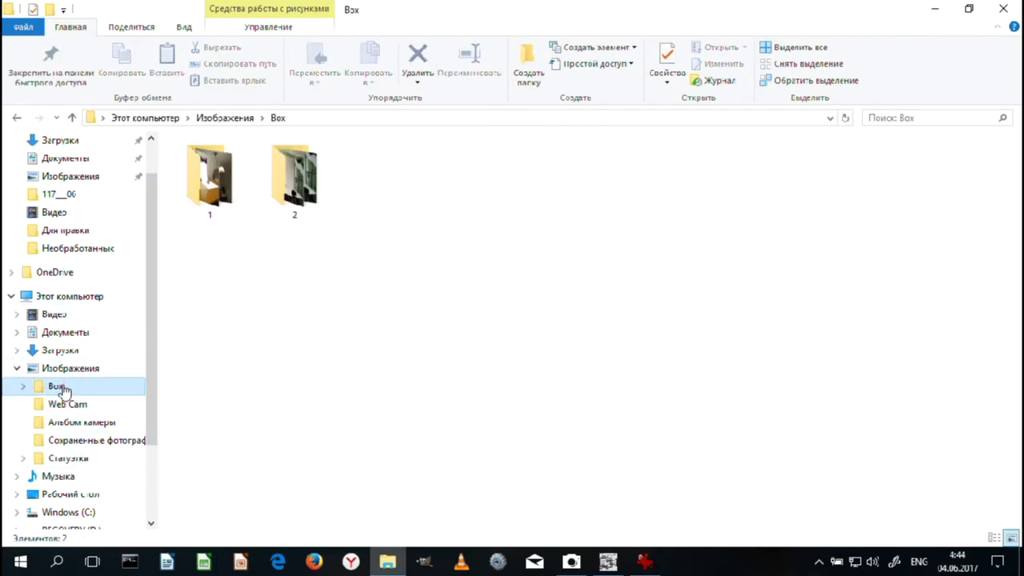
{"action": "left_click", "coordinate": [197, 176]}
{"action": "double_click", "coordinate": [196, 176]}
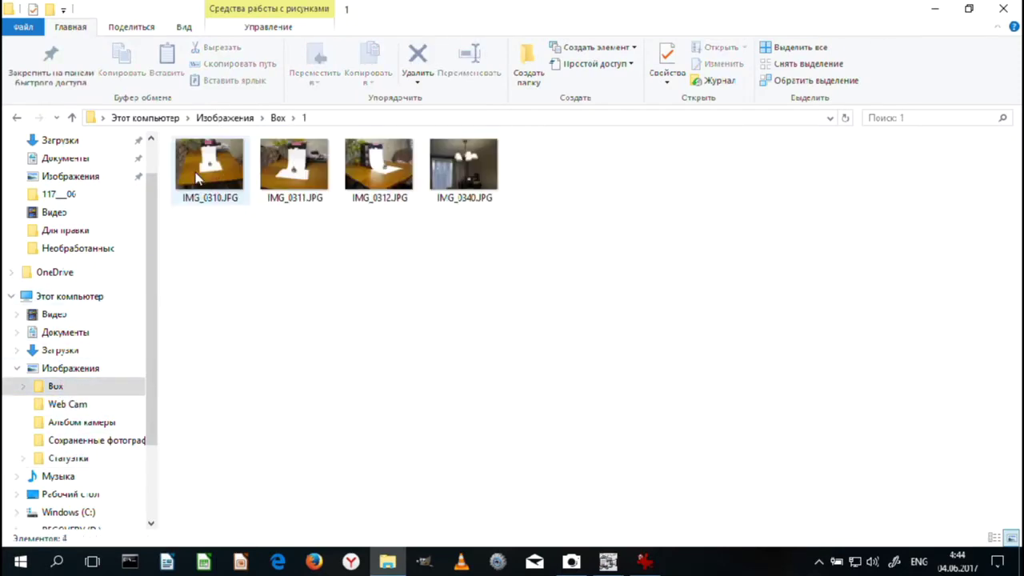
{"action": "left_click", "coordinate": [232, 176]}
{"action": "double_click", "coordinate": [232, 176]}
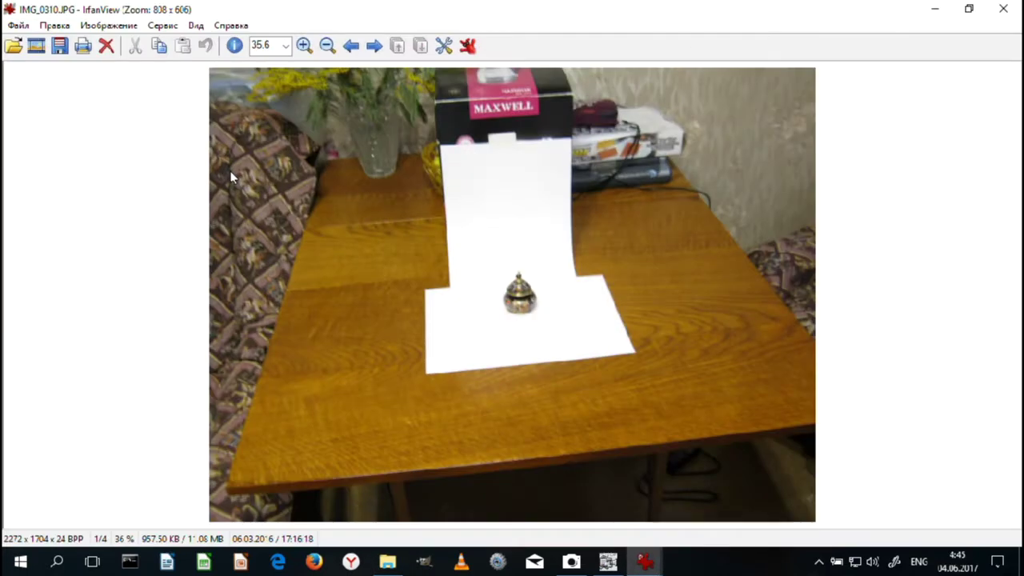
Step: Look through the remaining home setup photos up to IMG_0340.JPG
{"action": "left_click", "coordinate": [373, 46]}
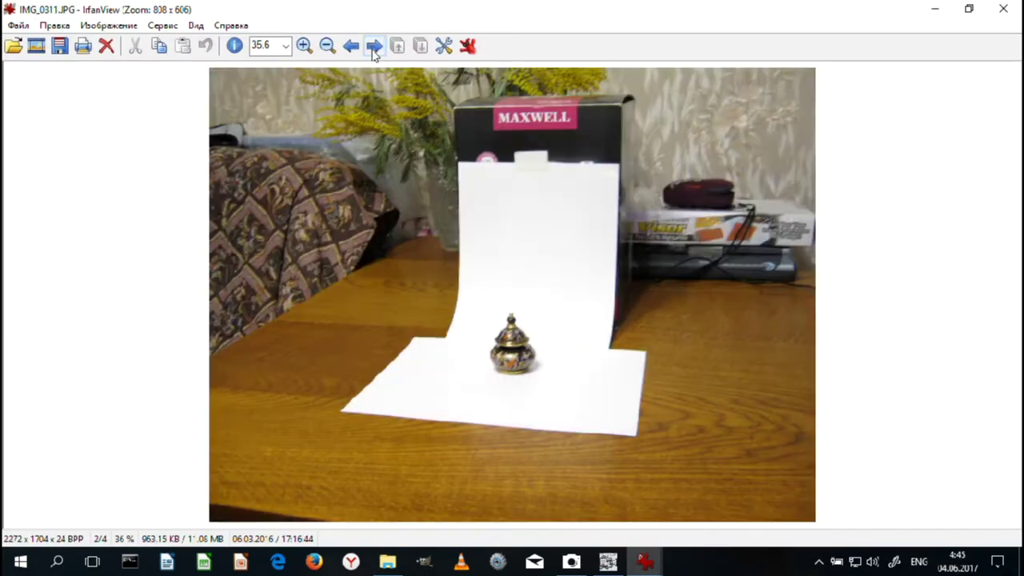
{"action": "left_click", "coordinate": [374, 46]}
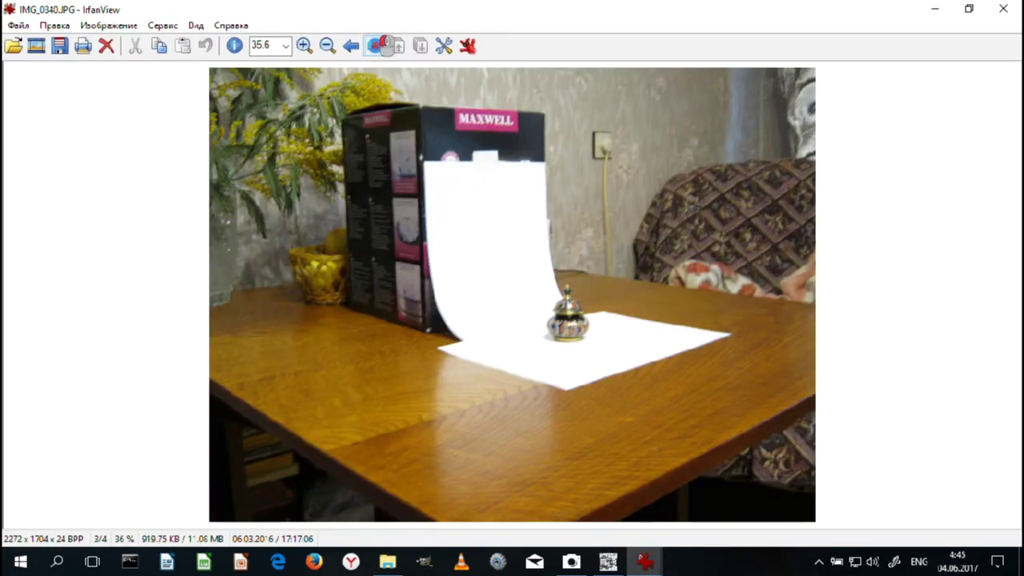
{"action": "left_click", "coordinate": [375, 46]}
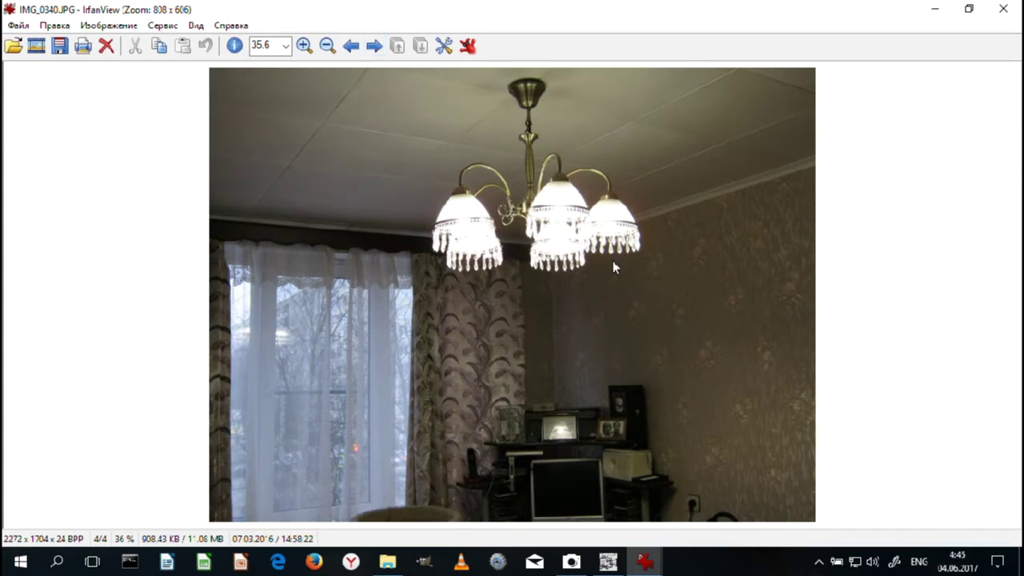
Step: Close the home setup photo, return to the Для правки folder and reopen IMG_0288 — копия.JPG for viewing
{"action": "left_click", "coordinate": [1005, 10]}
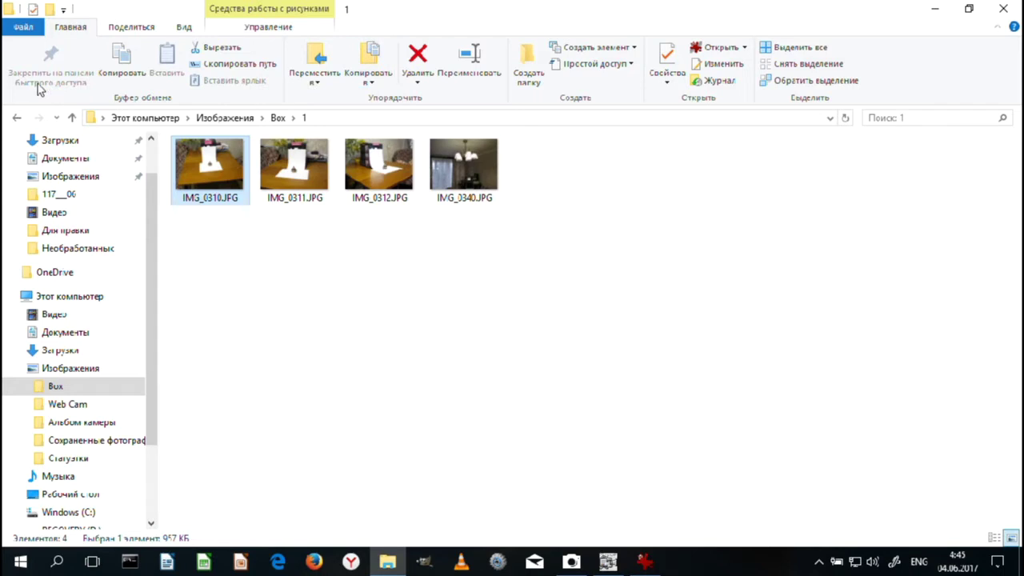
{"action": "left_click", "coordinate": [16, 118]}
{"action": "left_click", "coordinate": [16, 118]}
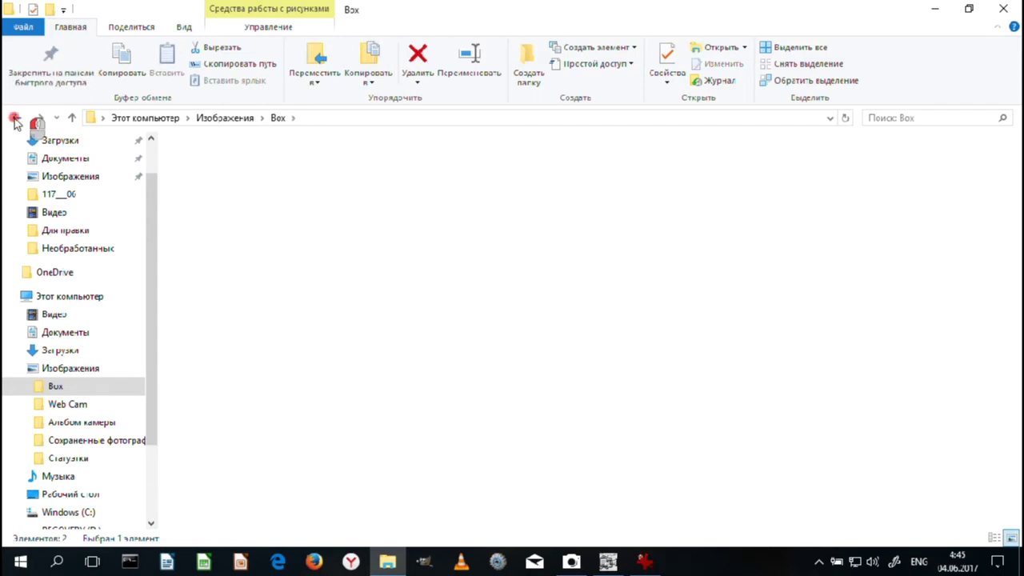
{"action": "double_click", "coordinate": [281, 191]}
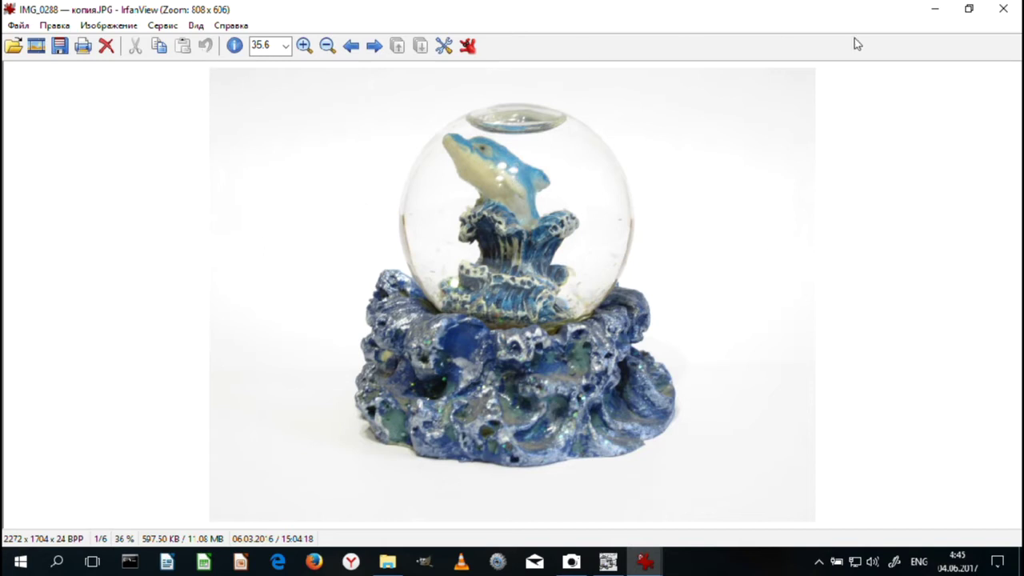
Step: Darken the dolphin globe photo with colour correction, applying a gamma of 0.30
{"action": "left_click", "coordinate": [109, 25]}
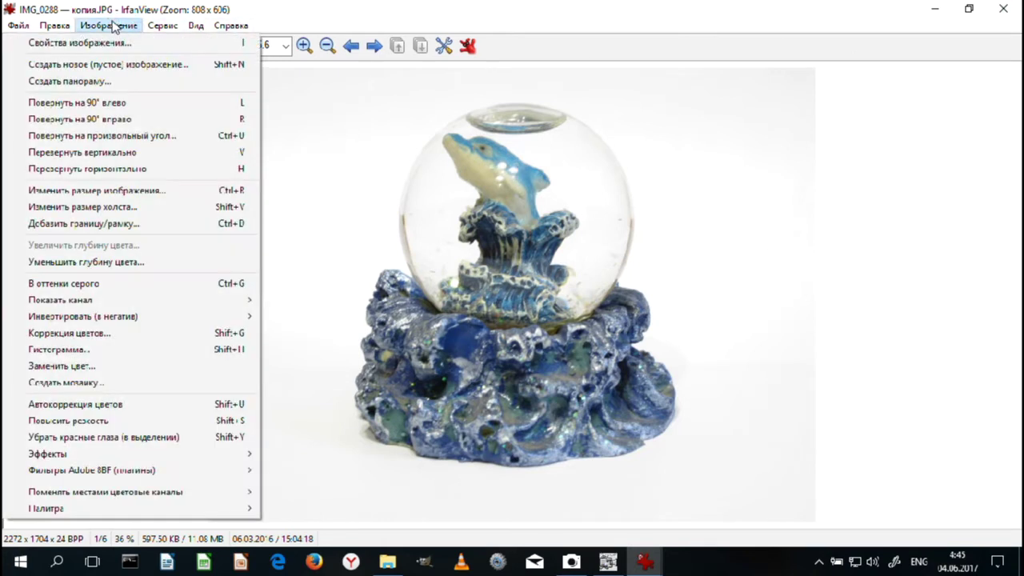
{"action": "left_click", "coordinate": [74, 333]}
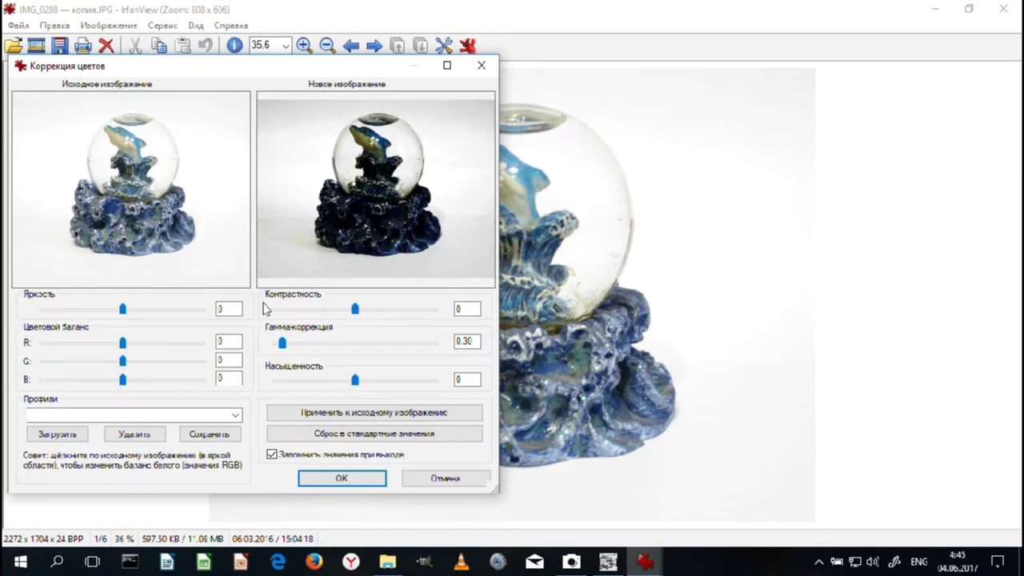
{"action": "left_click", "coordinate": [346, 415]}
{"action": "left_click", "coordinate": [341, 479]}
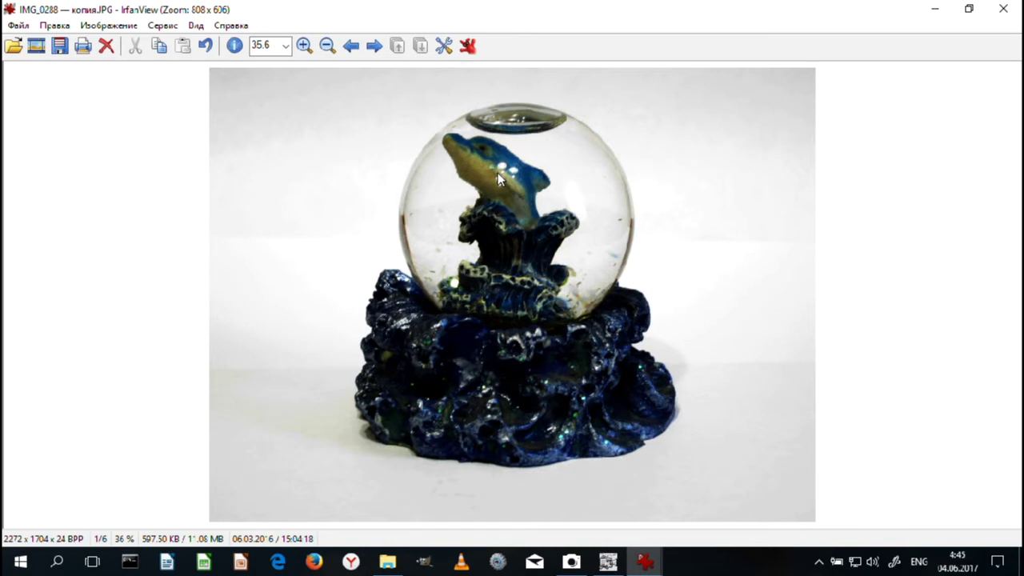
Step: Examine the figurine inside the darkened globe up close, especially the light reflections on the dolphin's body
{"action": "left_click", "coordinate": [304, 45]}
{"action": "left_click", "coordinate": [304, 45]}
{"action": "left_click", "coordinate": [304, 45]}
{"action": "left_click", "coordinate": [304, 46]}
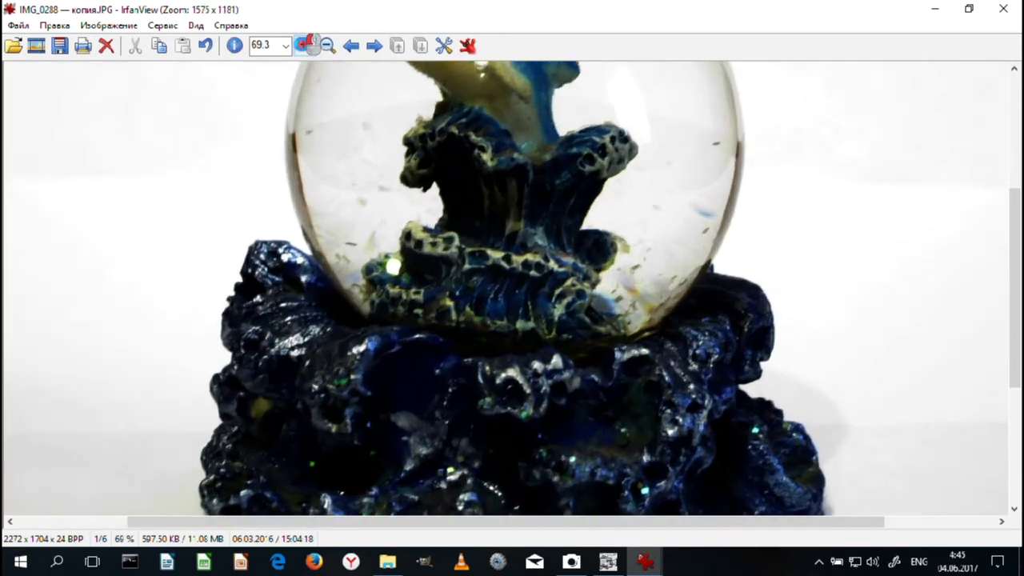
{"action": "left_click", "coordinate": [304, 46]}
{"action": "left_click", "coordinate": [304, 45]}
{"action": "left_click", "coordinate": [304, 46]}
{"action": "left_click", "coordinate": [304, 45]}
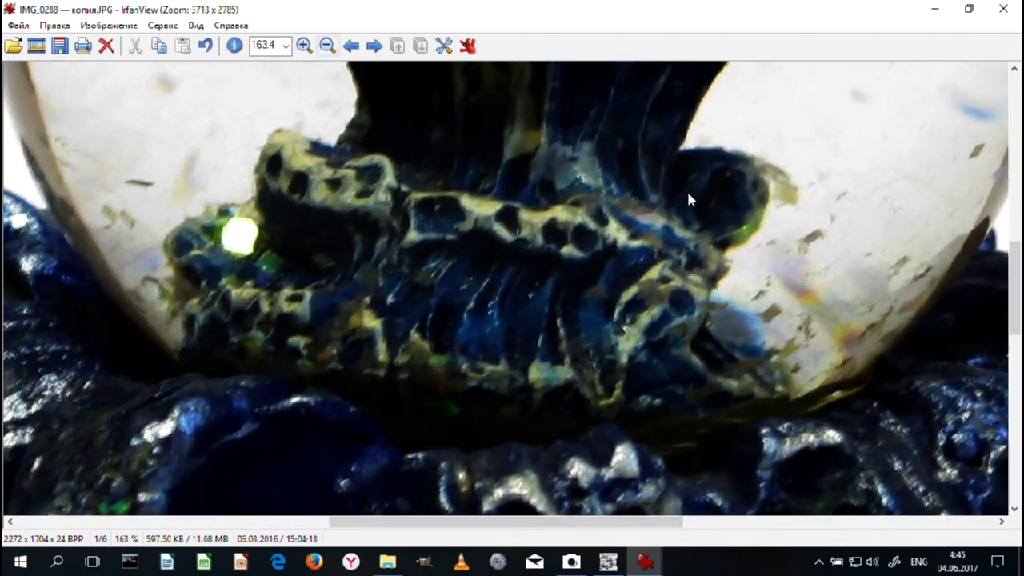
{"action": "left_click_drag", "start_coordinate": [1014, 288], "coordinate": [1014, 182]}
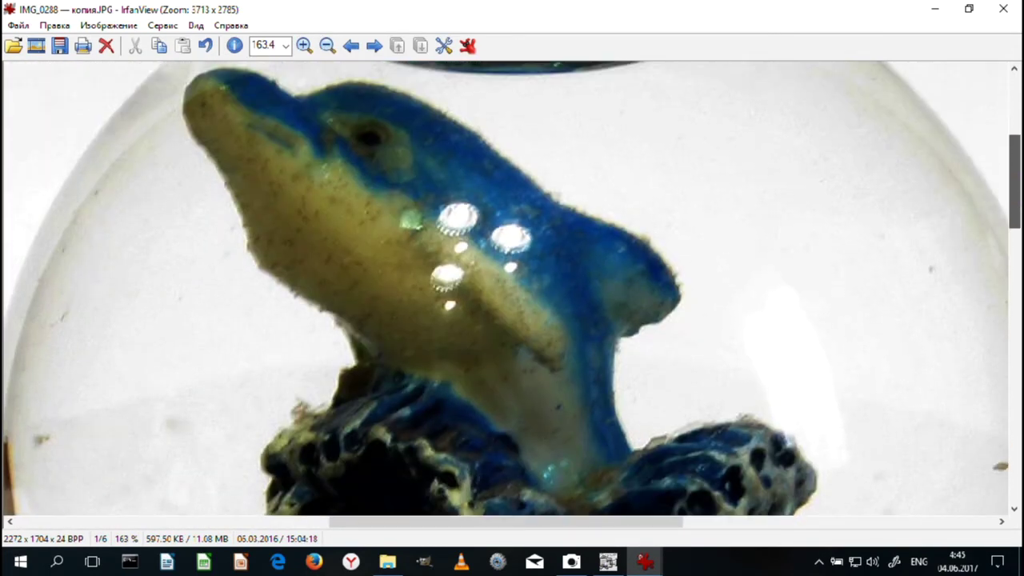
{"action": "left_click", "coordinate": [304, 46]}
{"action": "left_click", "coordinate": [304, 45]}
{"action": "left_click", "coordinate": [304, 46]}
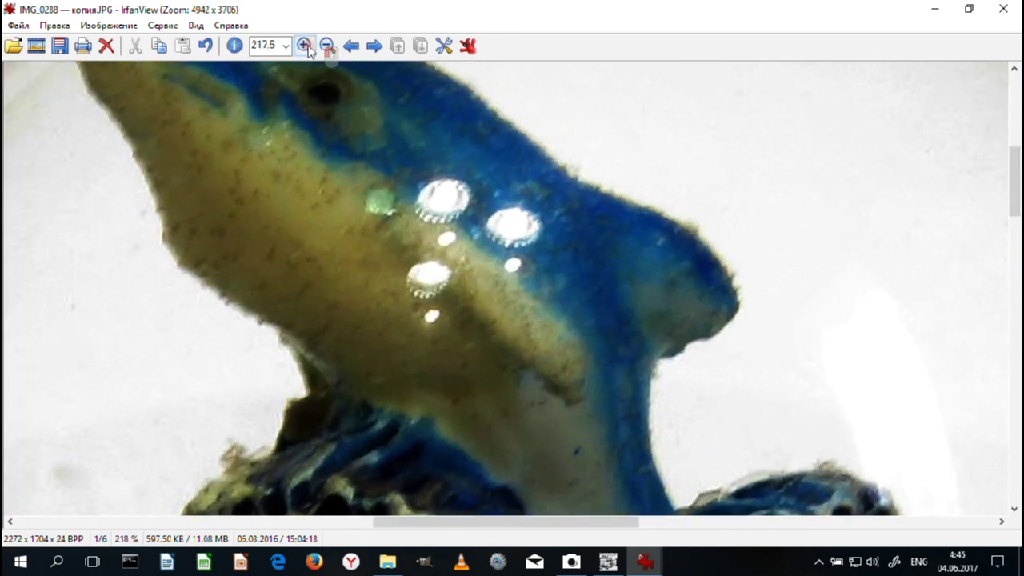
{"action": "left_click", "coordinate": [304, 46]}
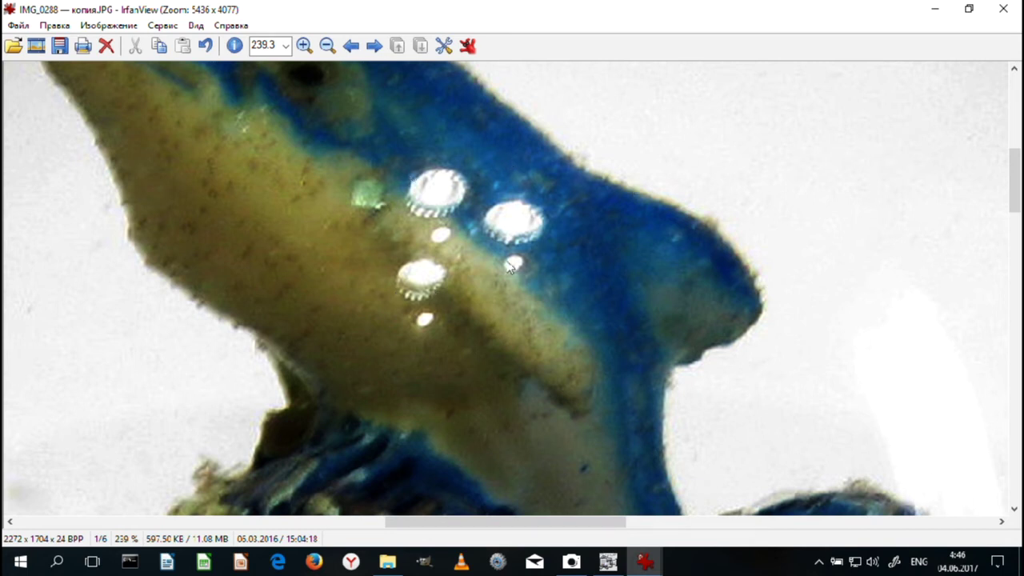
Step: Close the darkened photo and the folder window, and bring up the unedited view of IMG_0288 — копия.JPG
{"action": "left_click", "coordinate": [1003, 9]}
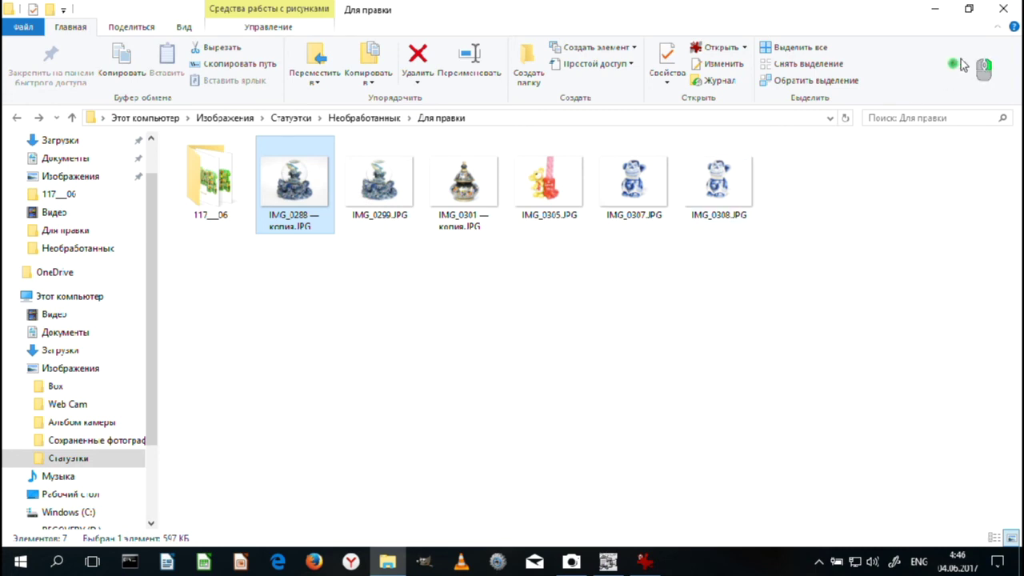
{"action": "left_click", "coordinate": [1003, 16]}
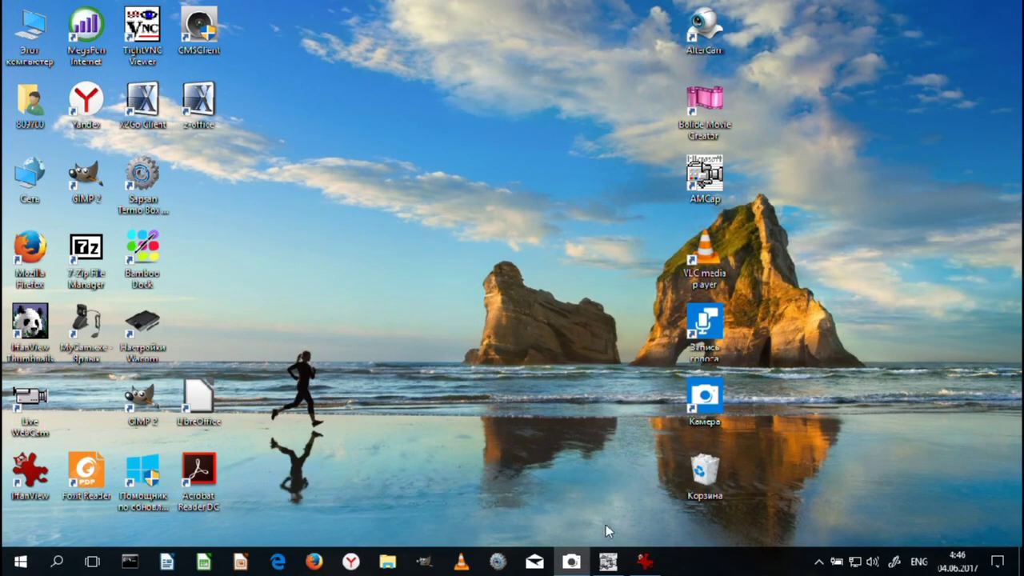
{"action": "mouse_move", "coordinate": [571, 561]}
{"action": "left_click", "coordinate": [591, 501]}
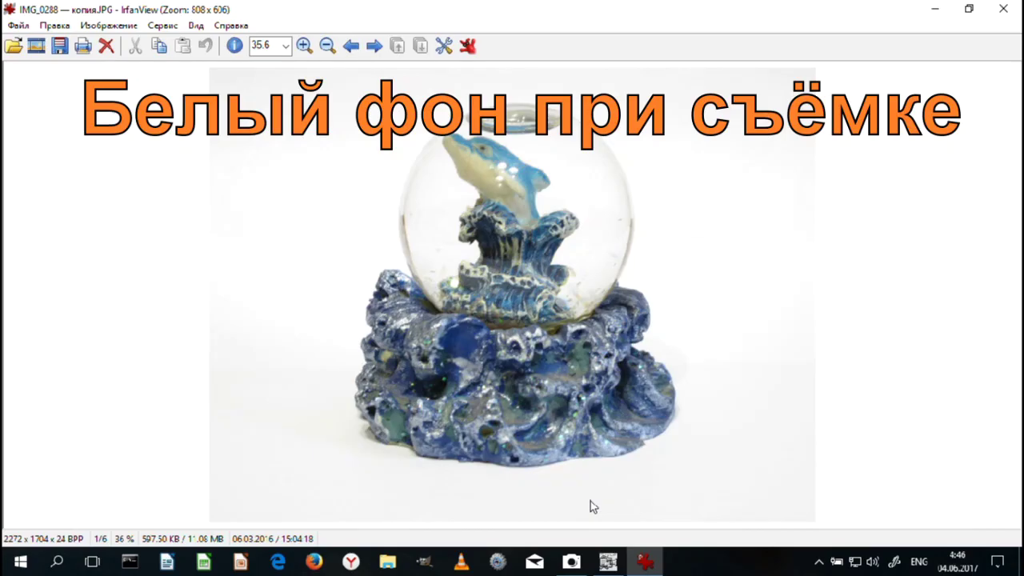